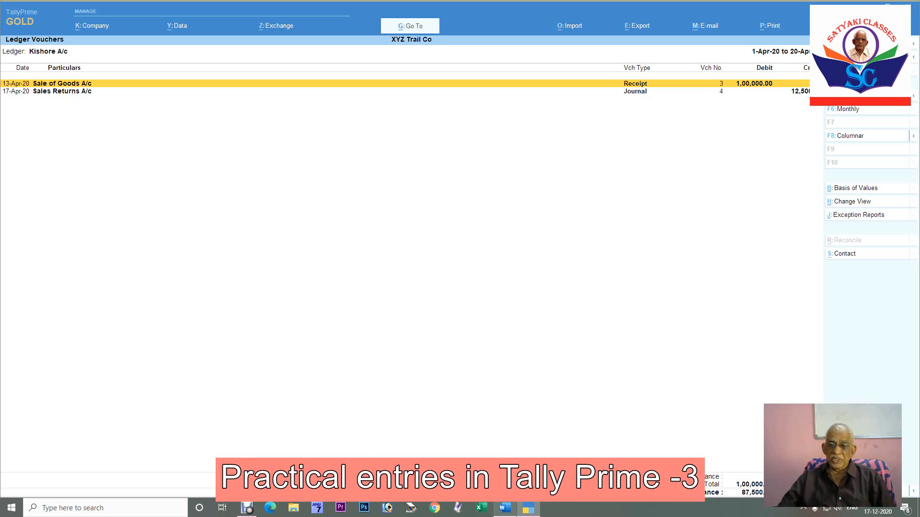
- Check the 21-4-20 transaction in the Word illustration document, and insert a receipt voucher dated 21-4-2020 in TallyPrime
{"action": "left_click", "coordinate": [505, 508]}
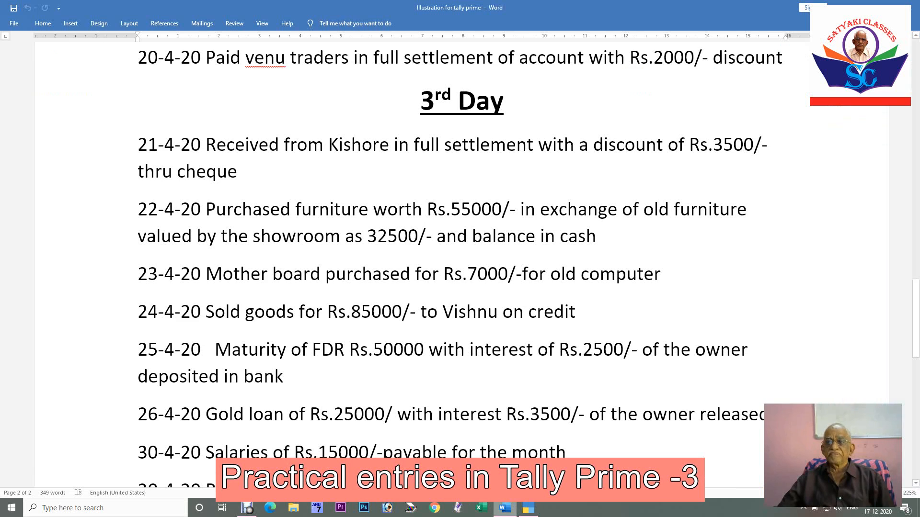
{"action": "left_click", "coordinate": [528, 509]}
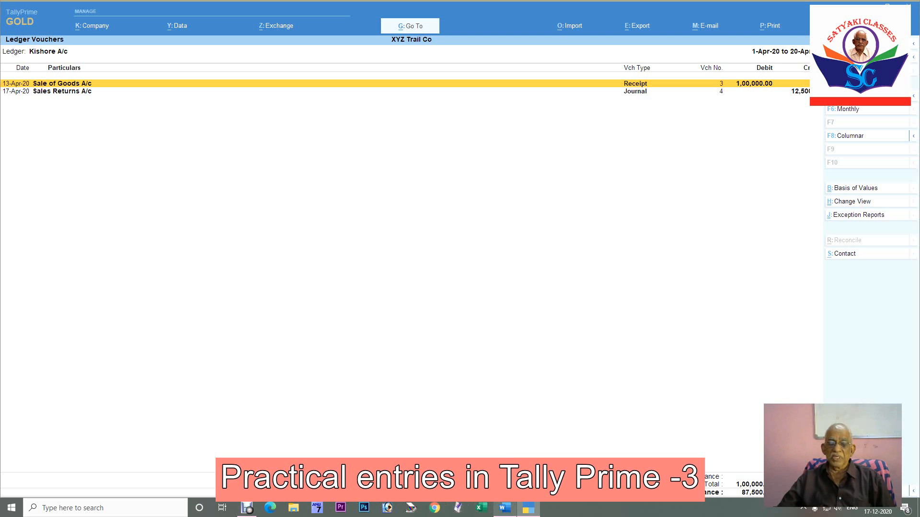
{"action": "left_click", "coordinate": [504, 508]}
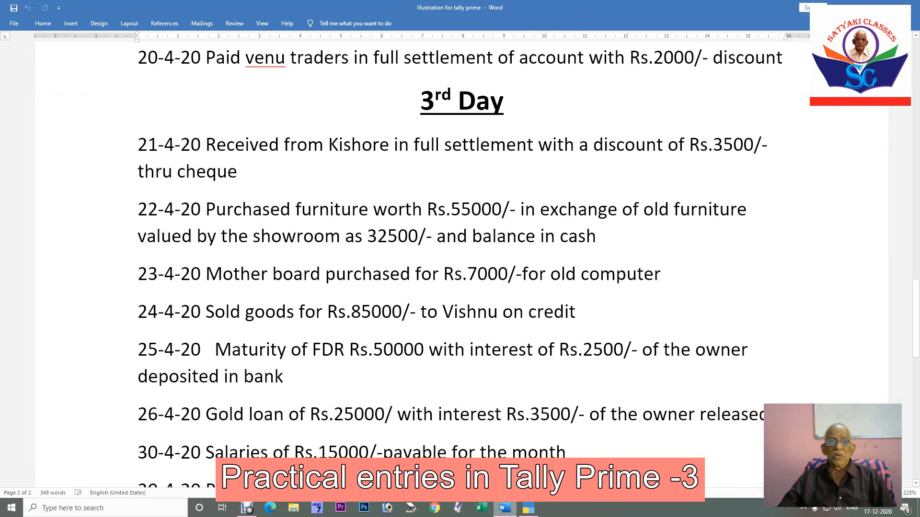
{"action": "left_click", "coordinate": [528, 508]}
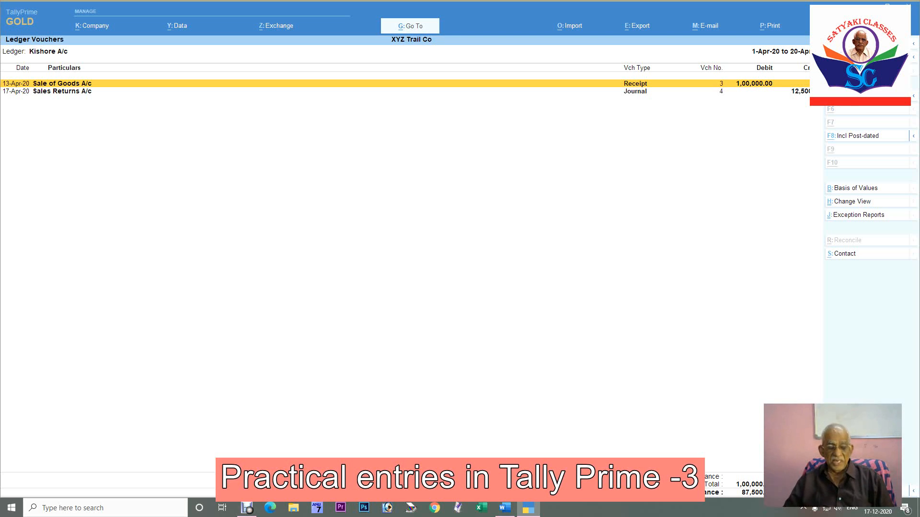
{"action": "key", "text": "alt+i"}
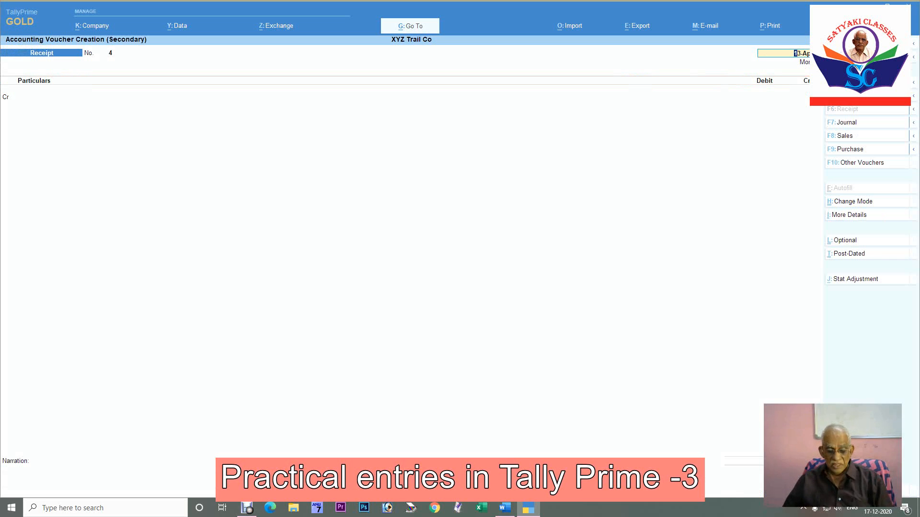
{"action": "key", "text": "F2"}
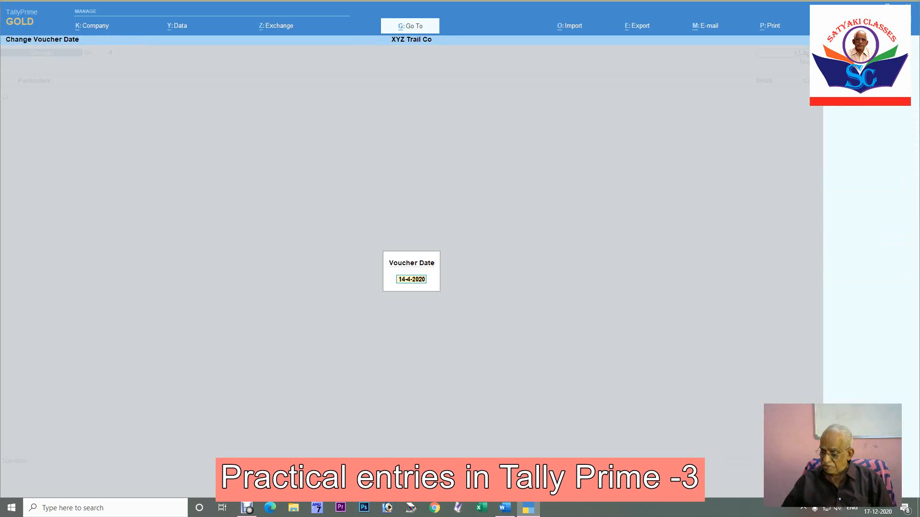
{"action": "type", "text": "21"}
{"action": "key", "text": "Return"}
{"action": "key", "text": "Return"}
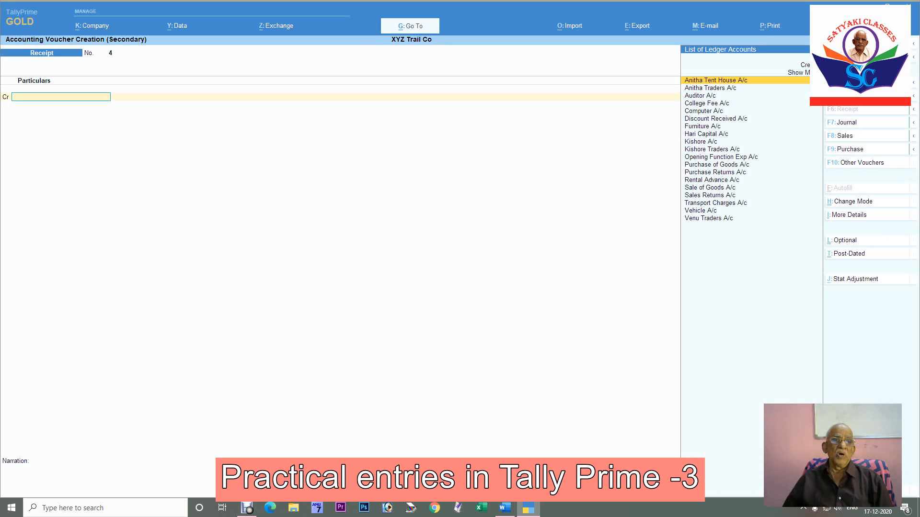
- Credit the settling customer's personal account (not the Traders account) with 87,500 in the receipt voucher
{"action": "type", "text": "Kis"}
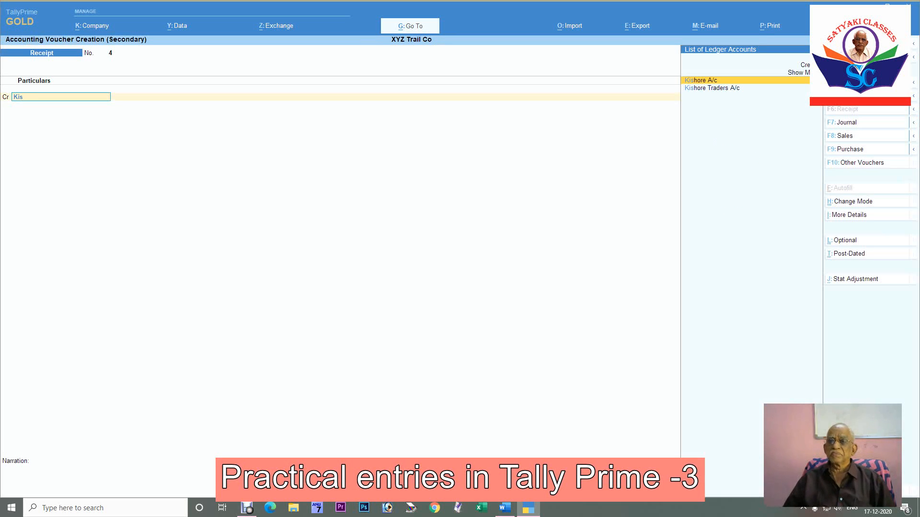
{"action": "key", "text": "Return"}
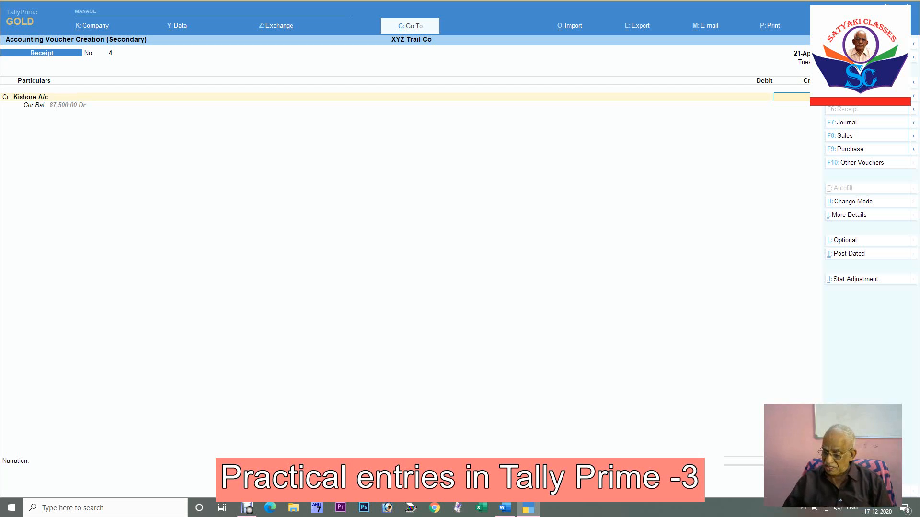
{"action": "type", "text": "87500"}
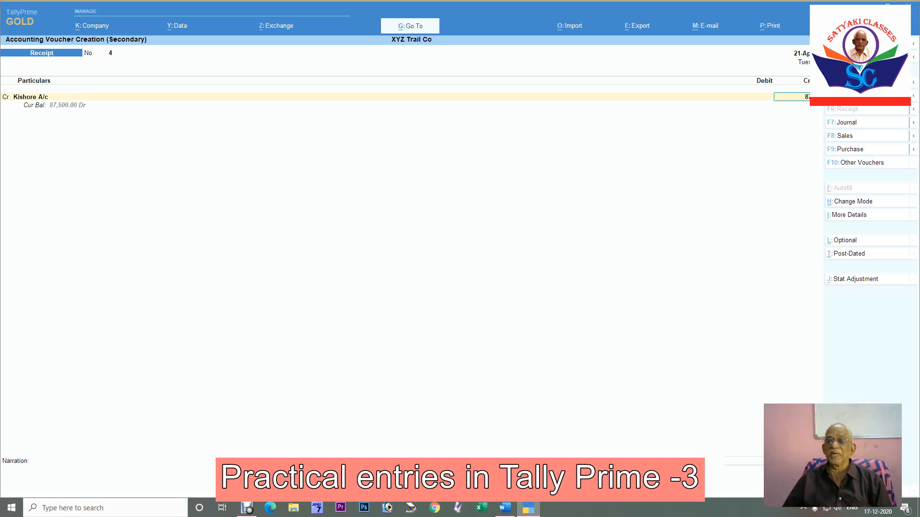
{"action": "key", "text": "Return"}
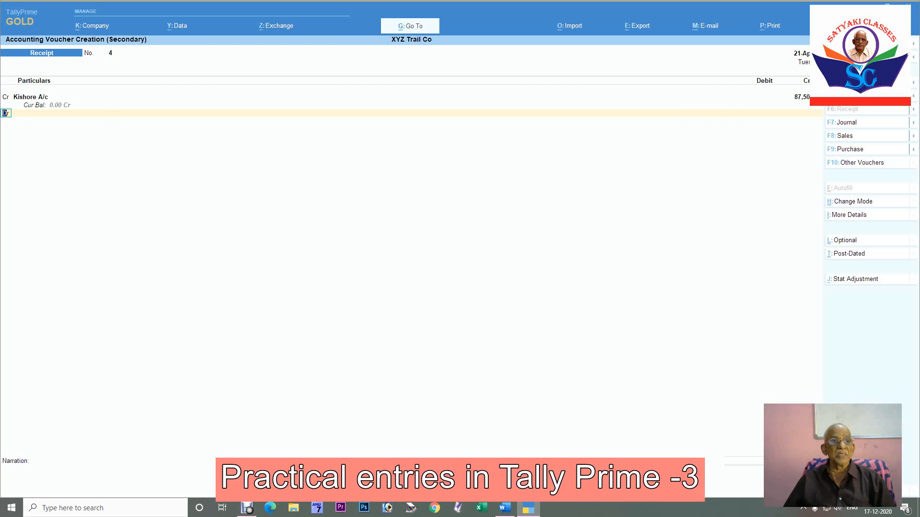
- Start a new ledger from the voucher's debit line and name it Discount Allowed A/c, without alias
{"action": "key", "text": "Return"}
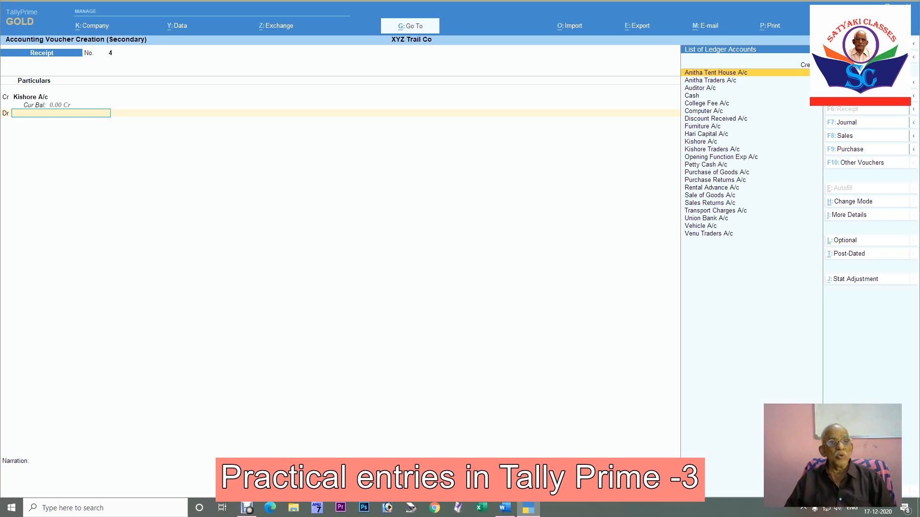
{"action": "key", "text": "ctrl"}
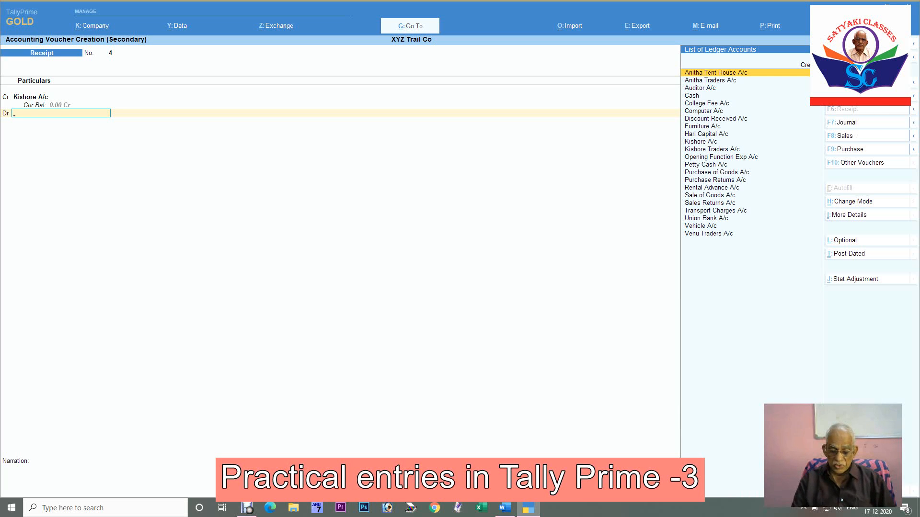
{"action": "type", "text": "Dis"}
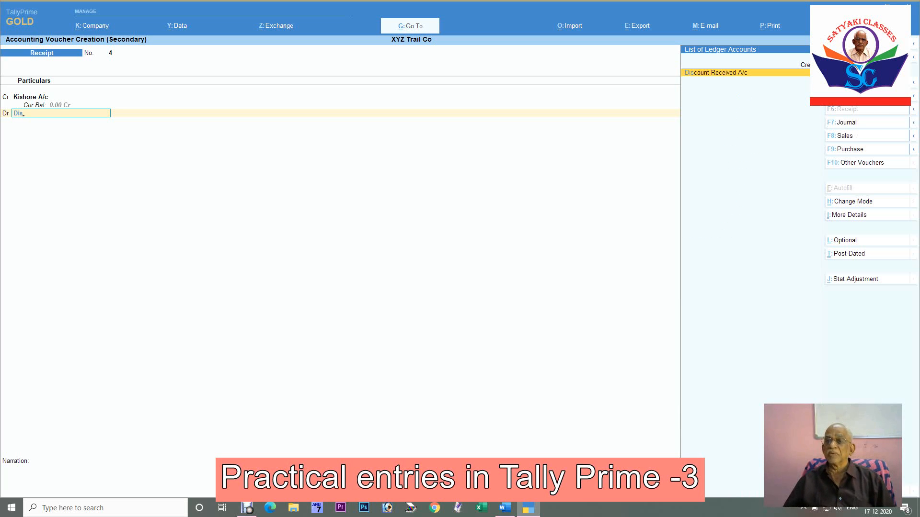
{"action": "key", "text": "alt+c"}
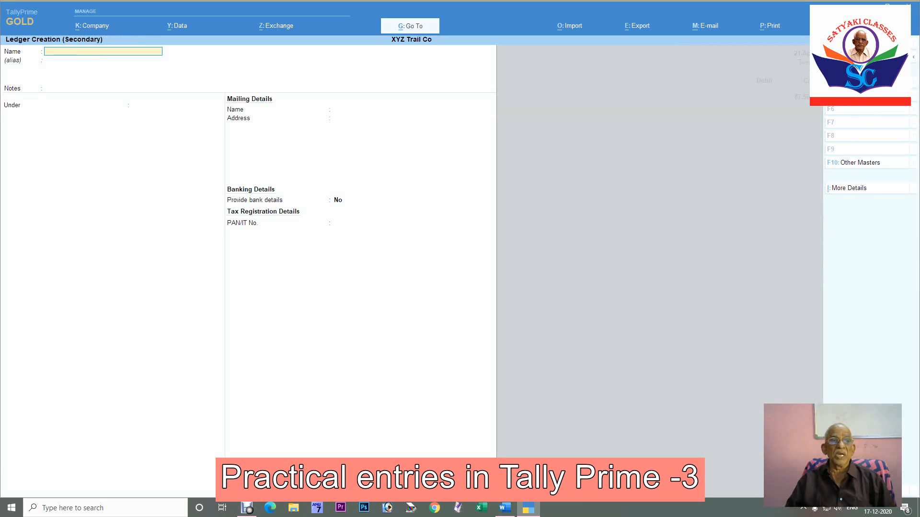
{"action": "type", "text": "Dis"}
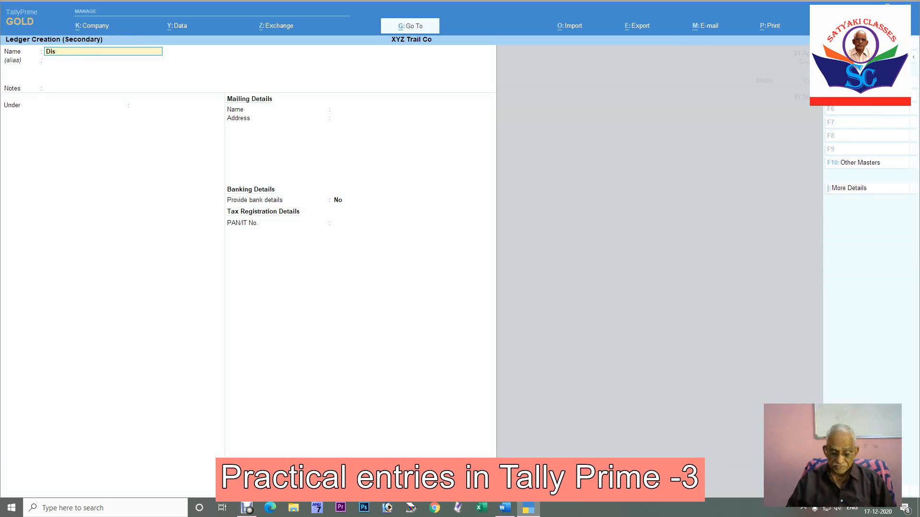
{"action": "type", "text": "count "}
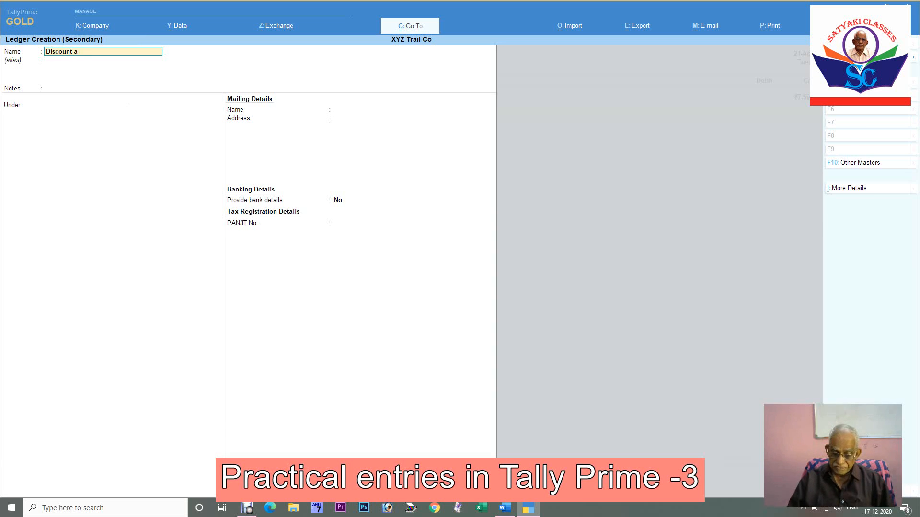
{"action": "type", "text": "Allowed a"}
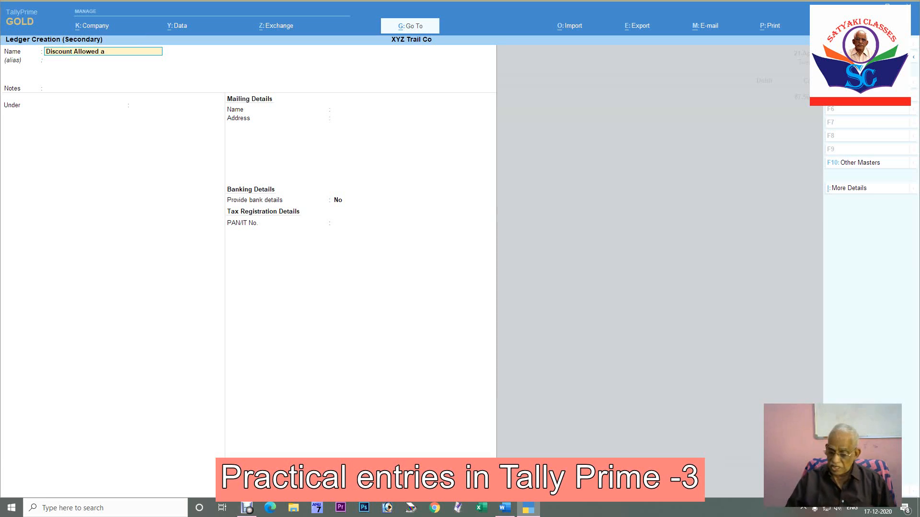
{"action": "type", "text": "/c"}
{"action": "key", "text": "Return"}
{"action": "key", "text": "Return"}
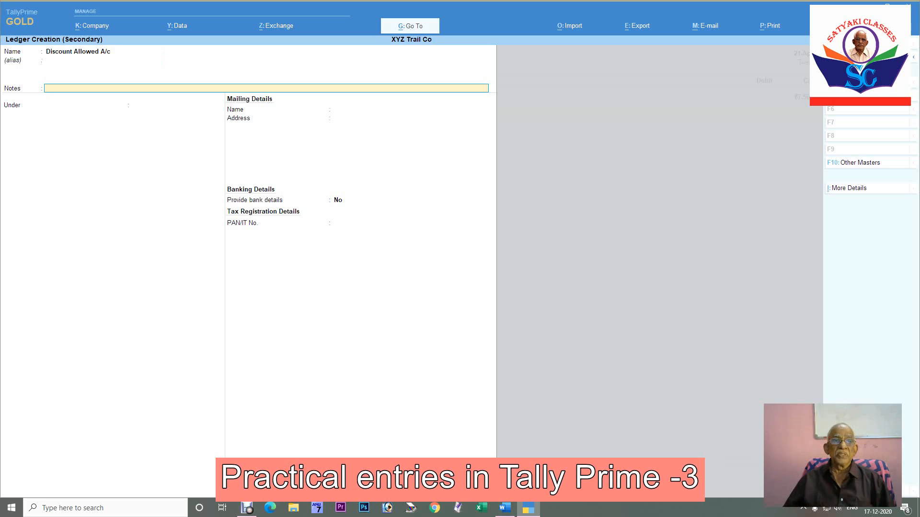
- Place the Discount Allowed A/c ledger under Indirect Expenses and save it into the voucher's debit line
{"action": "key", "text": "Return"}
{"action": "type", "text": "Ind"}
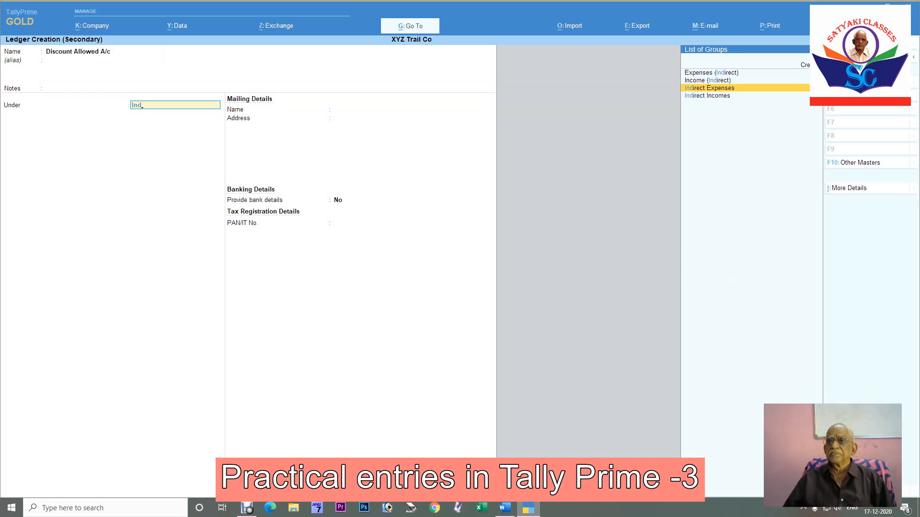
{"action": "key", "text": "Up"}
{"action": "key", "text": "Up"}
{"action": "key", "text": "Return"}
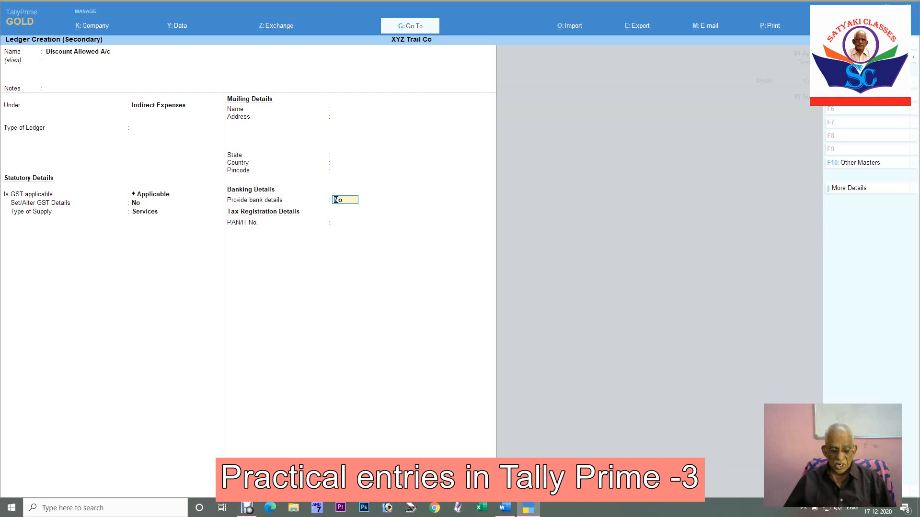
{"action": "key", "text": "ctrl+a"}
{"action": "key", "text": "Return"}
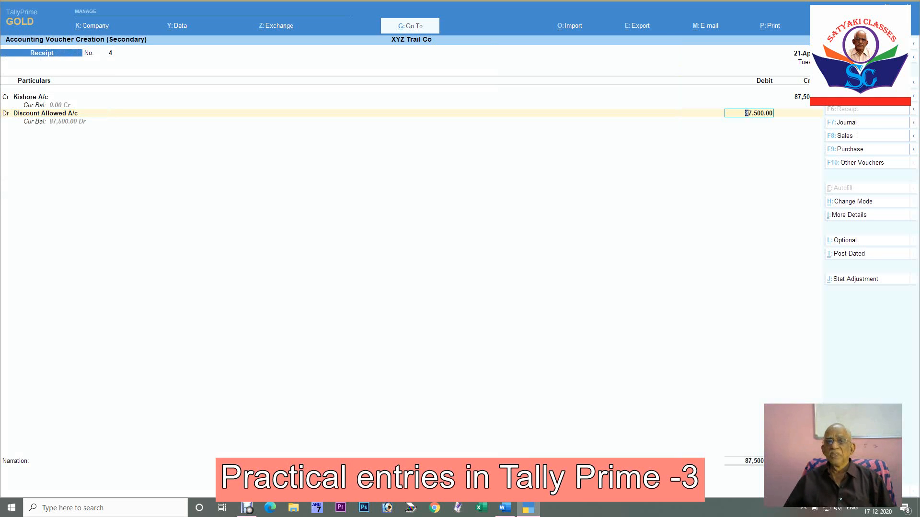
- Debit Discount Allowed A/c with 3,500 and Cash with the remaining 84,000
{"action": "type", "text": "3500"}
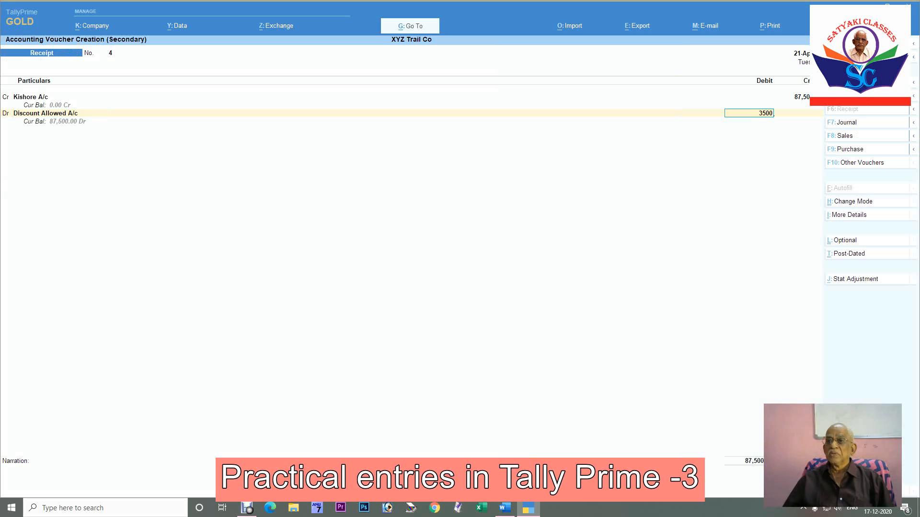
{"action": "key", "text": "Return"}
{"action": "key", "text": "Return"}
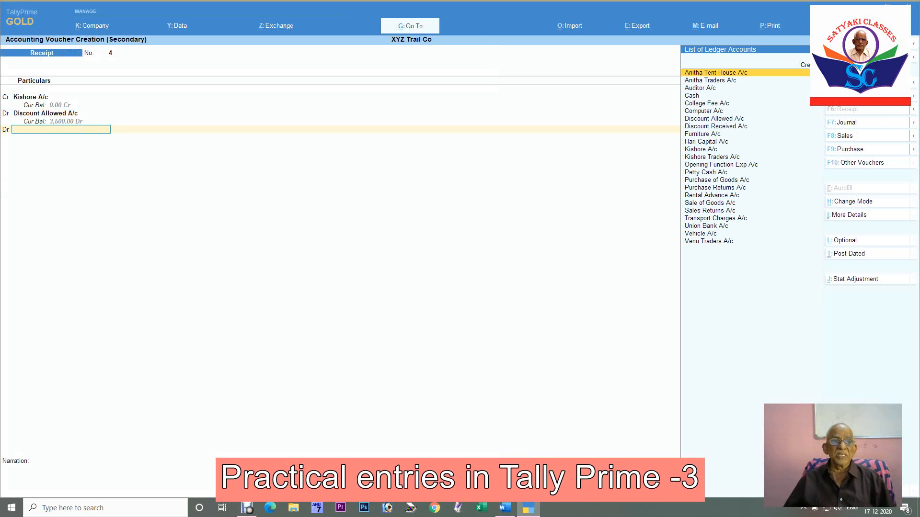
{"action": "type", "text": "Cas"}
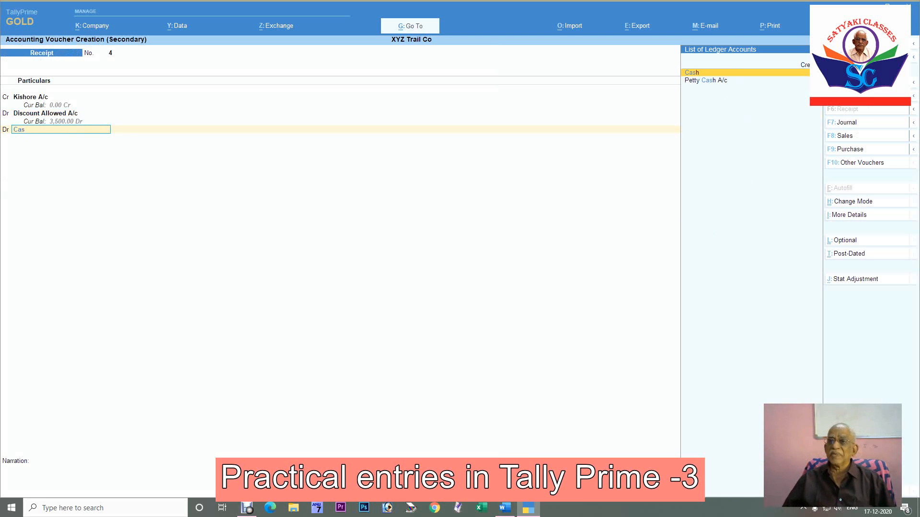
{"action": "key", "text": "Return"}
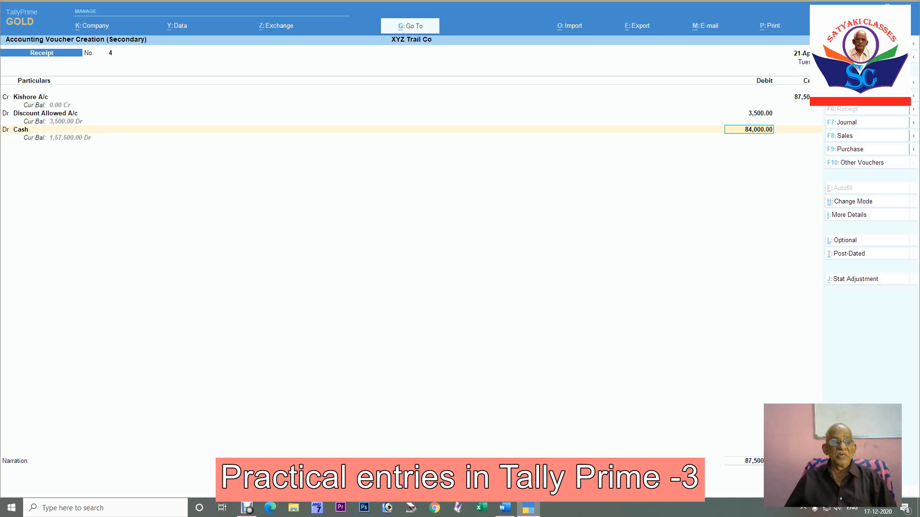
{"action": "key", "text": "Return"}
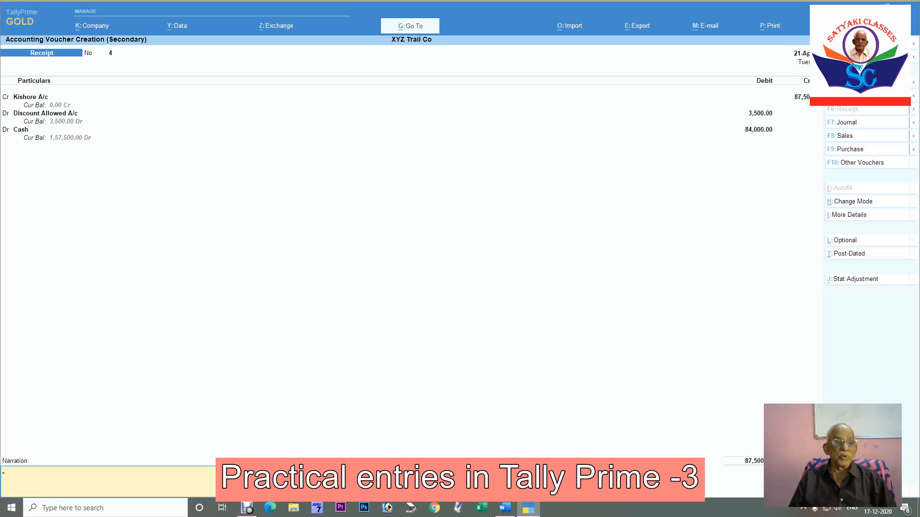
- Enter the narration "received in full" and save the receipt voucher
{"action": "type", "text": "re"}
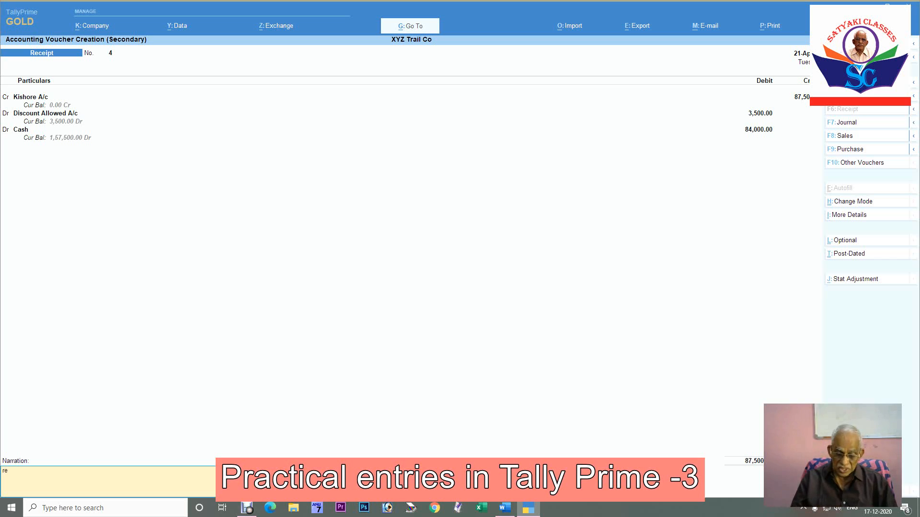
{"action": "type", "text": "ceive d"}
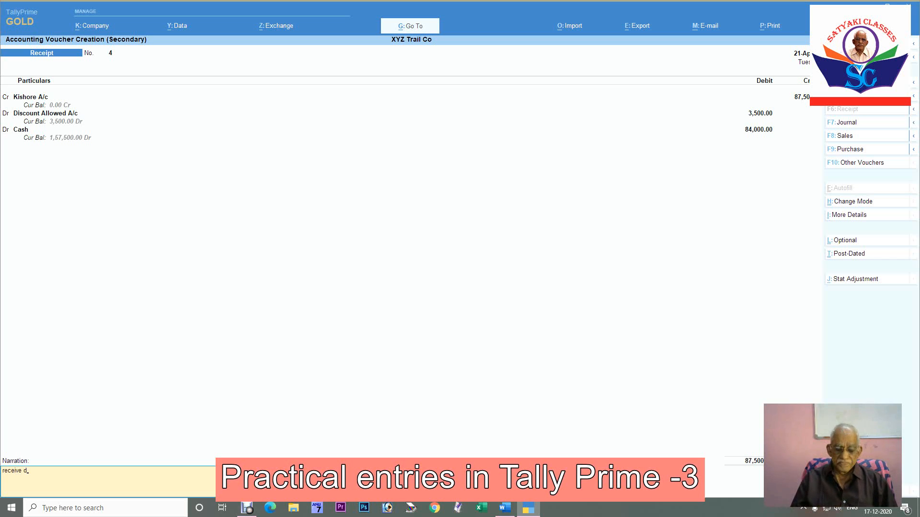
{"action": "type", "text": "\\\\\\"}
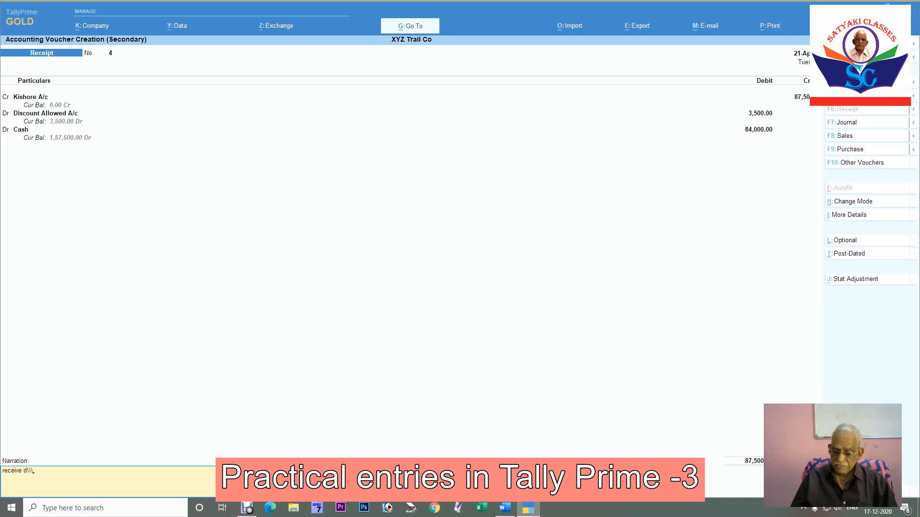
{"action": "key", "text": "BackSpace"}
{"action": "key", "text": "BackSpace"}
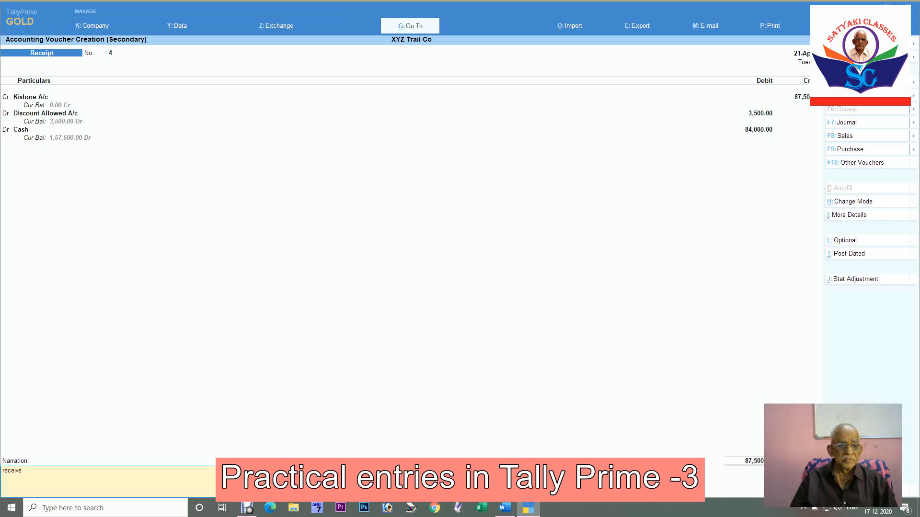
{"action": "type", "text": "d i"}
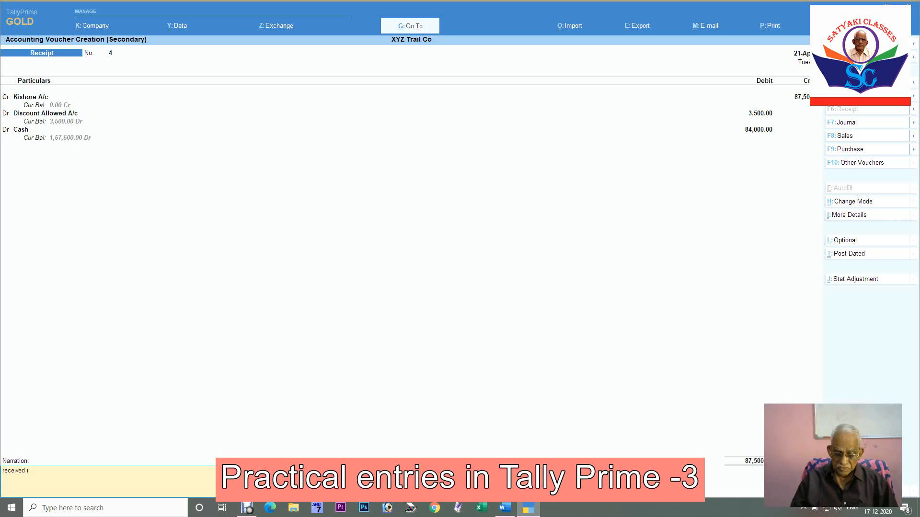
{"action": "type", "text": "n full"}
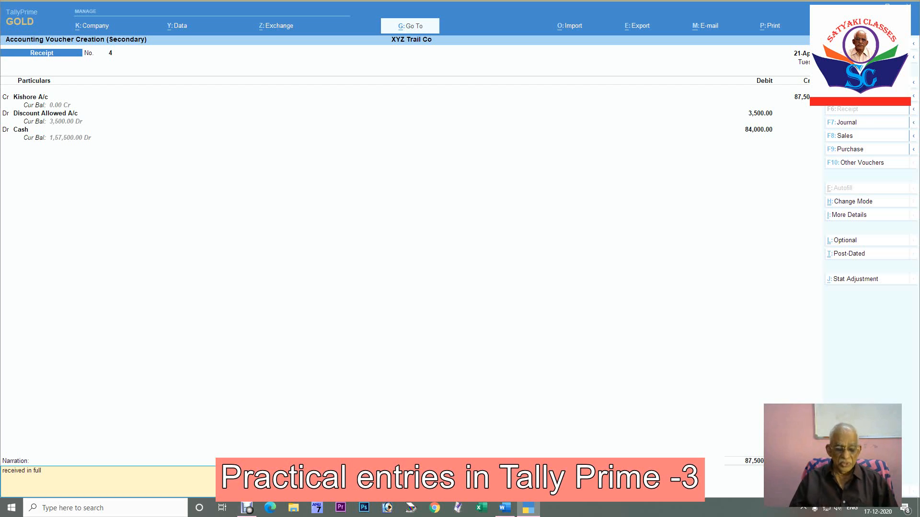
{"action": "key", "text": "ctrl"}
{"action": "key", "text": "ctrl+a"}
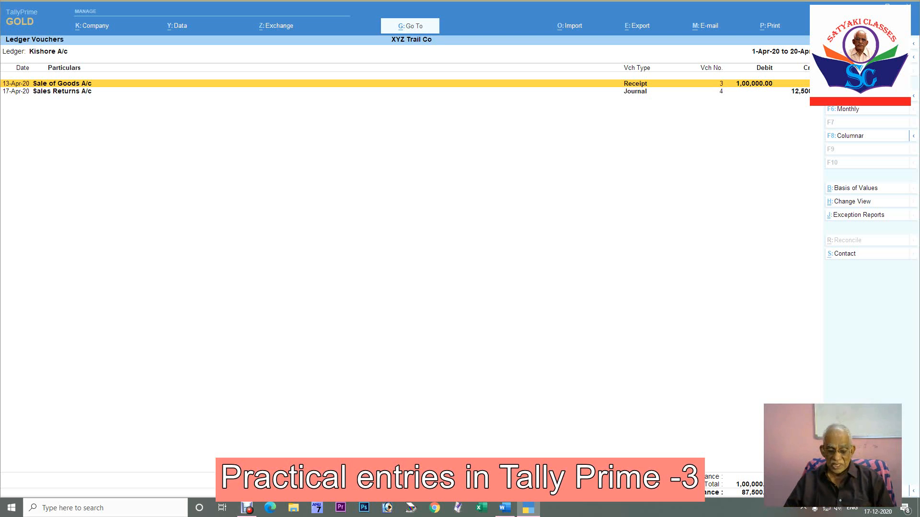
- Extend the customer ledger report's period through 30-4-2020, keeping the start date 1-4-2020
{"action": "key", "text": "alt+F2"}
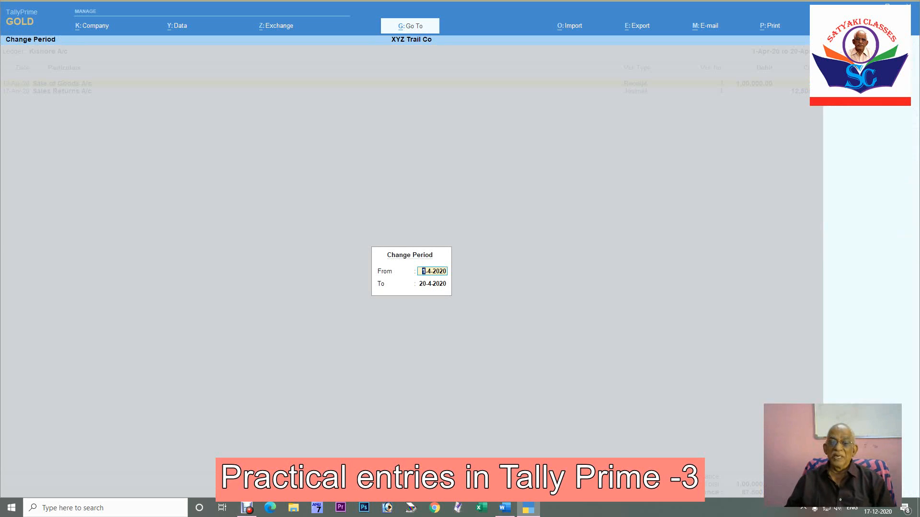
{"action": "key", "text": "Return"}
{"action": "type", "text": "3"}
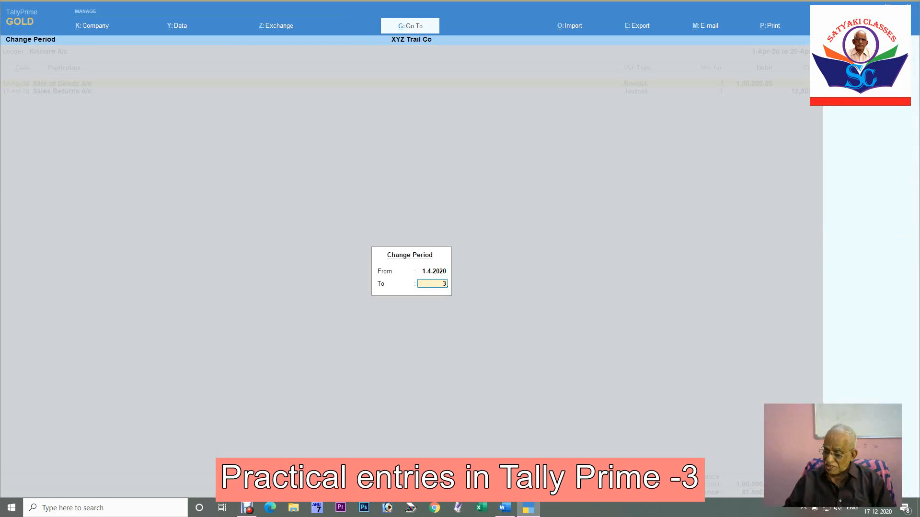
{"action": "type", "text": "0-4"}
{"action": "key", "text": "Return"}
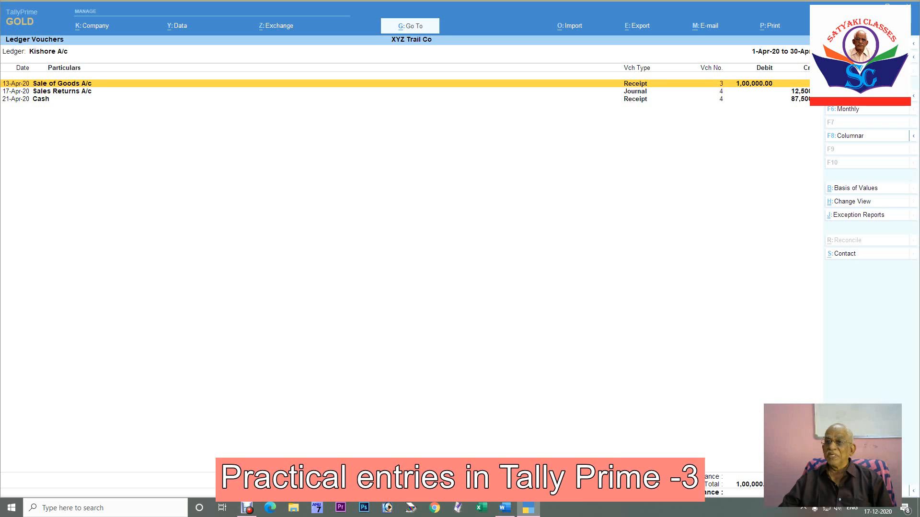
- Review the 21-Apr cash receipt voucher from the customer's ledger and return to the report without altering it
{"action": "key", "text": "Down"}
{"action": "key", "text": "Down"}
{"action": "key", "text": "Return"}
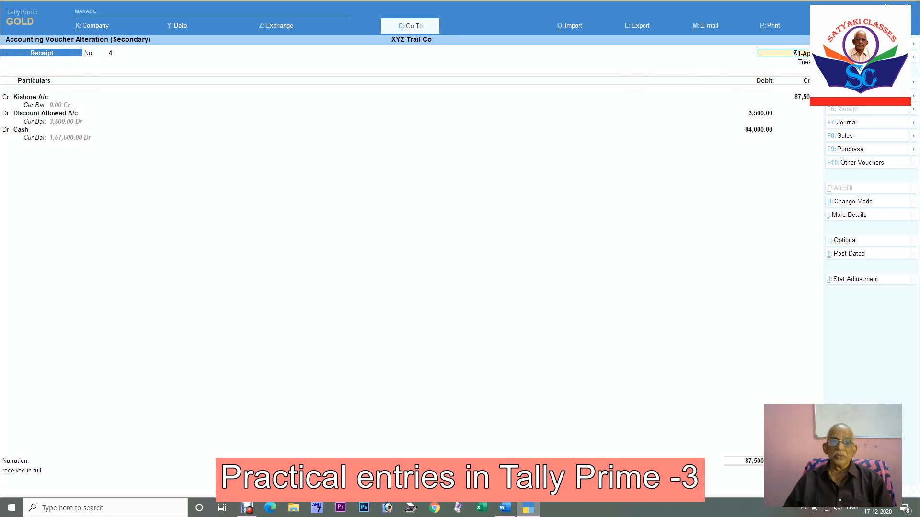
{"action": "key", "text": "Escape"}
{"action": "key", "text": "Return"}
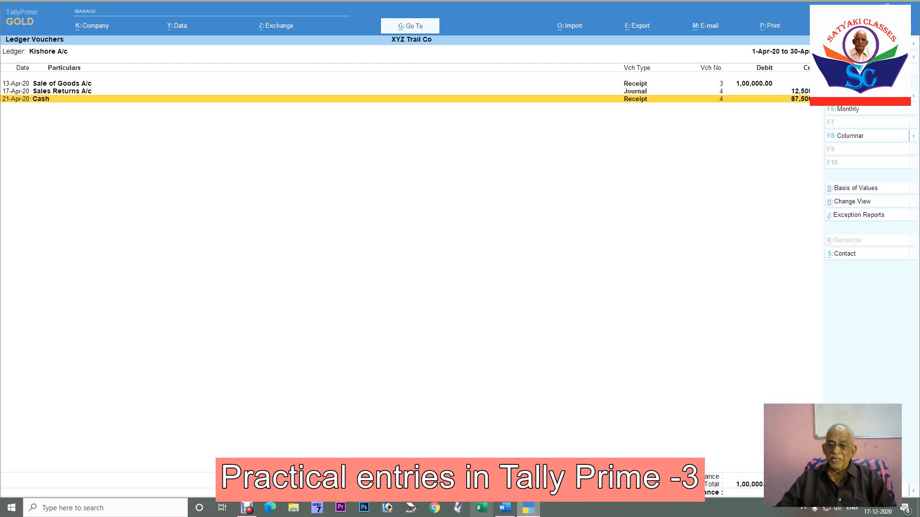
- Read the 22-4-20 furniture exchange transaction in the Word illustration and switch back to TallyPrime
{"action": "key", "text": "alt+Tab"}
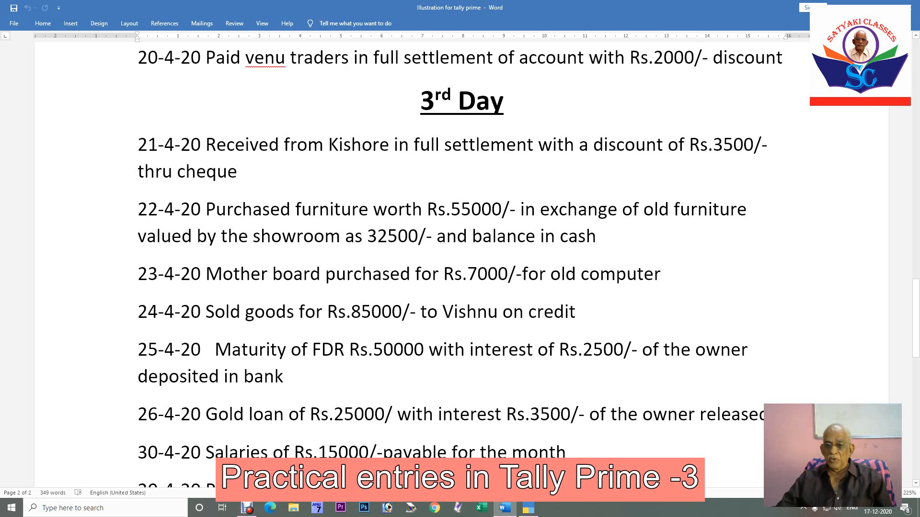
{"action": "mouse_move", "coordinate": [528, 508]}
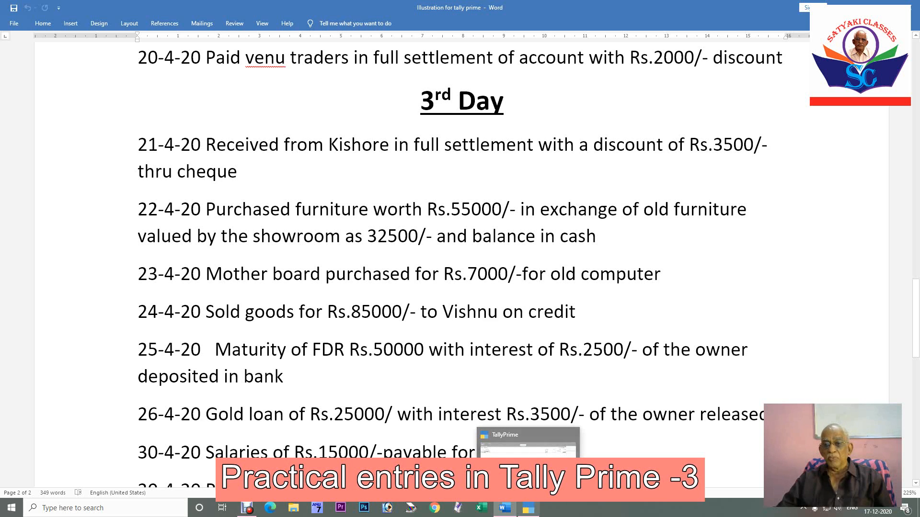
{"action": "left_click", "coordinate": [528, 451]}
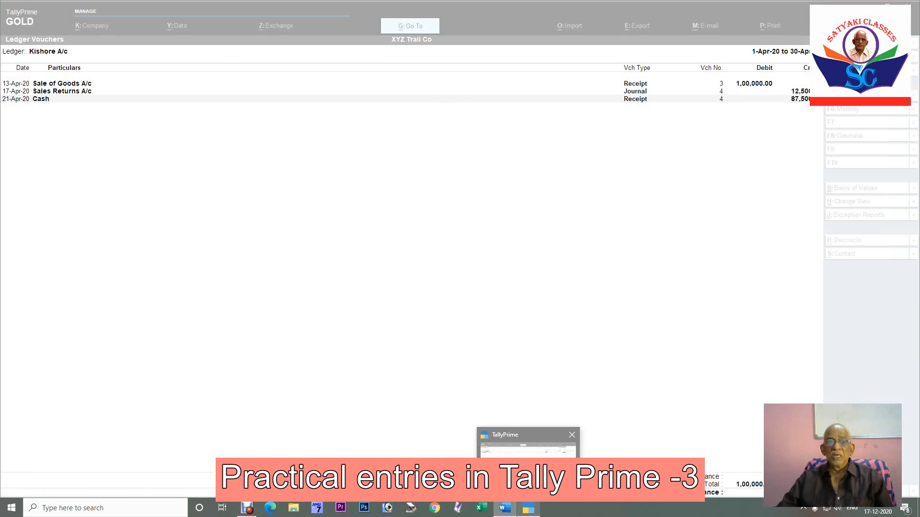
{"action": "left_click", "coordinate": [504, 508]}
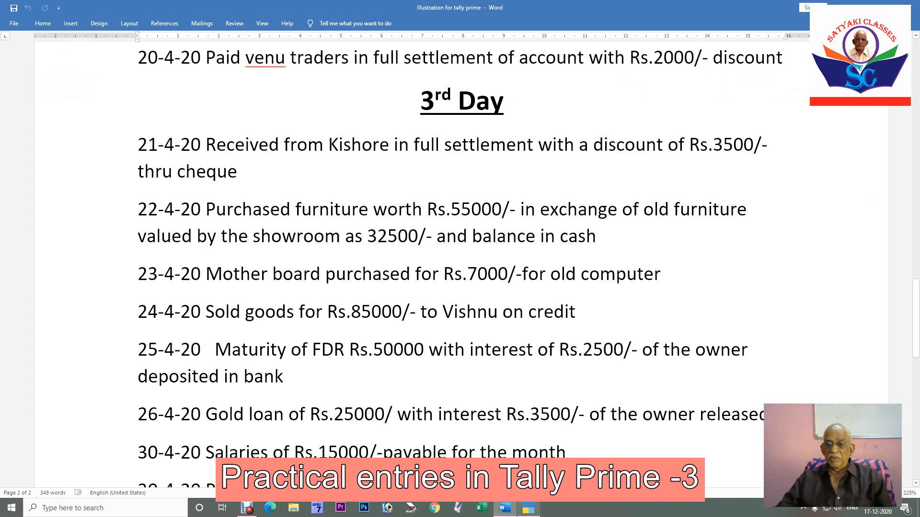
{"action": "left_click", "coordinate": [529, 508]}
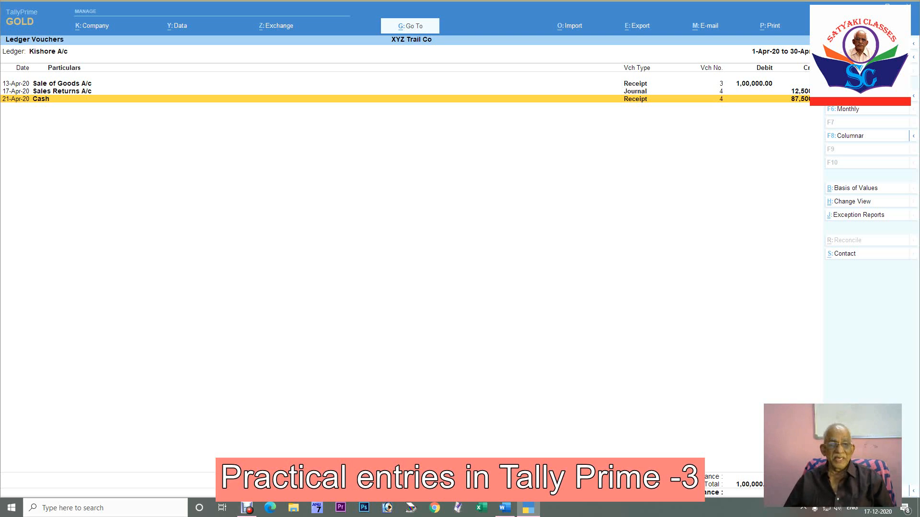
- Duplicate the 21-Apr receipt voucher as a payment voucher dated 22-4-2020
{"action": "key", "text": "alt"}
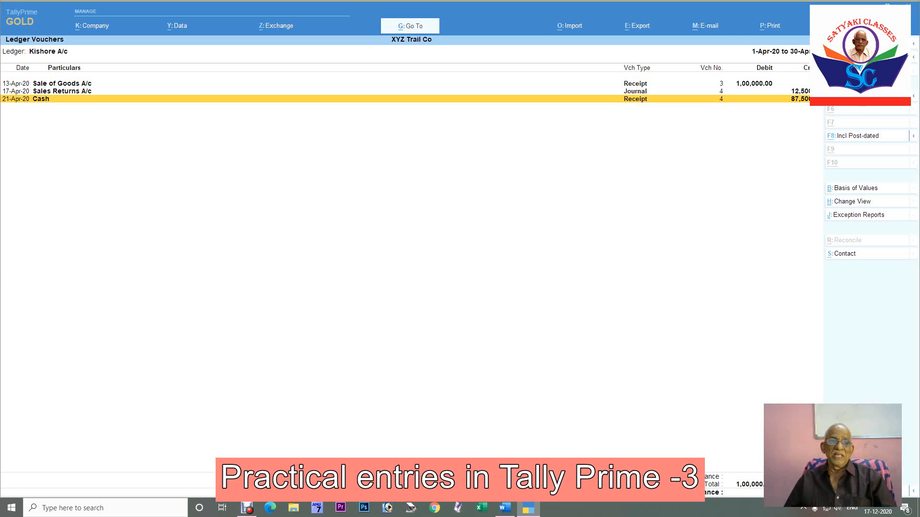
{"action": "key", "text": "alt+2"}
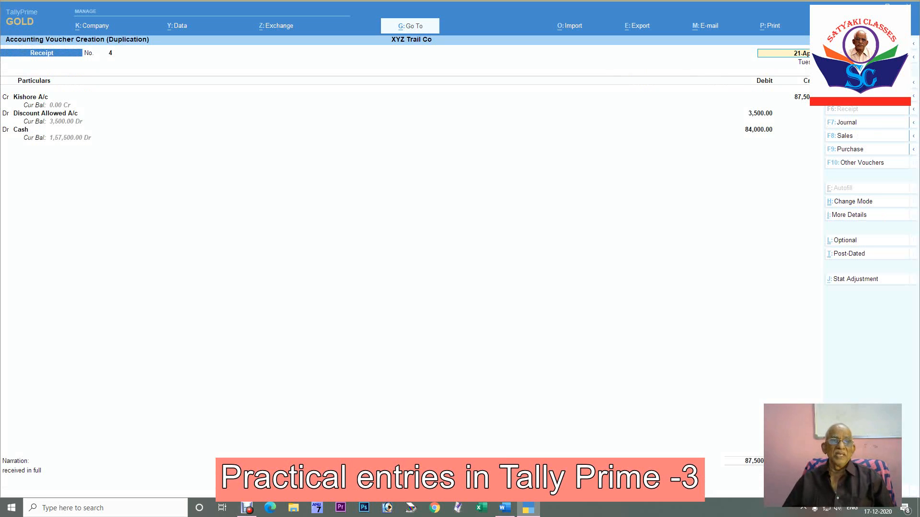
{"action": "key", "text": "F2"}
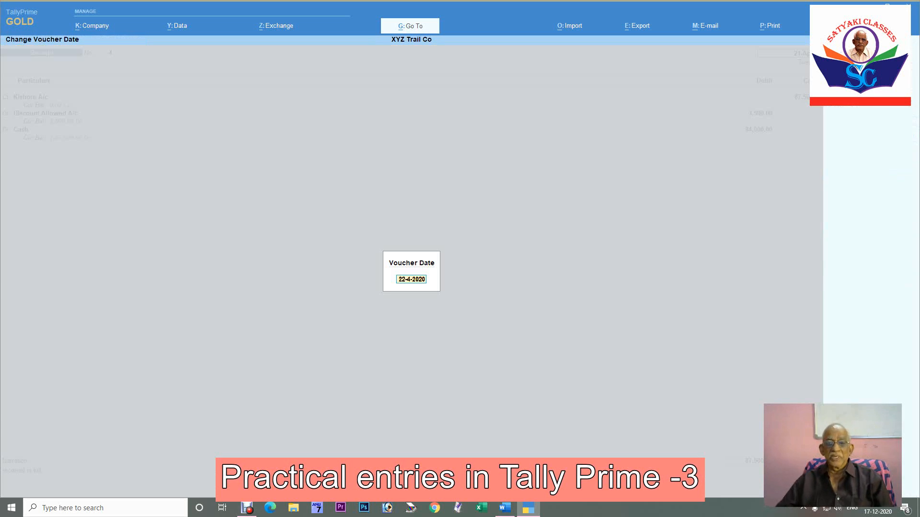
{"action": "type", "text": "21"}
{"action": "key", "text": "Return"}
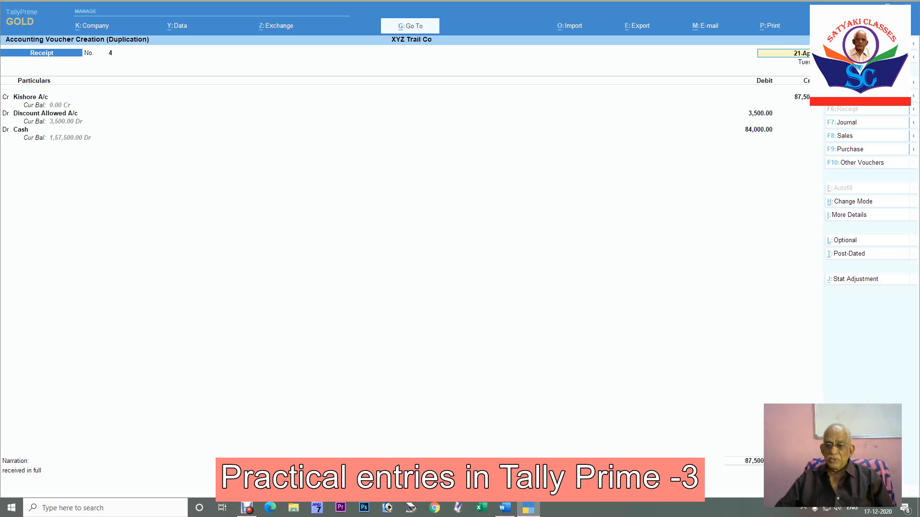
{"action": "key", "text": "alt+Tab"}
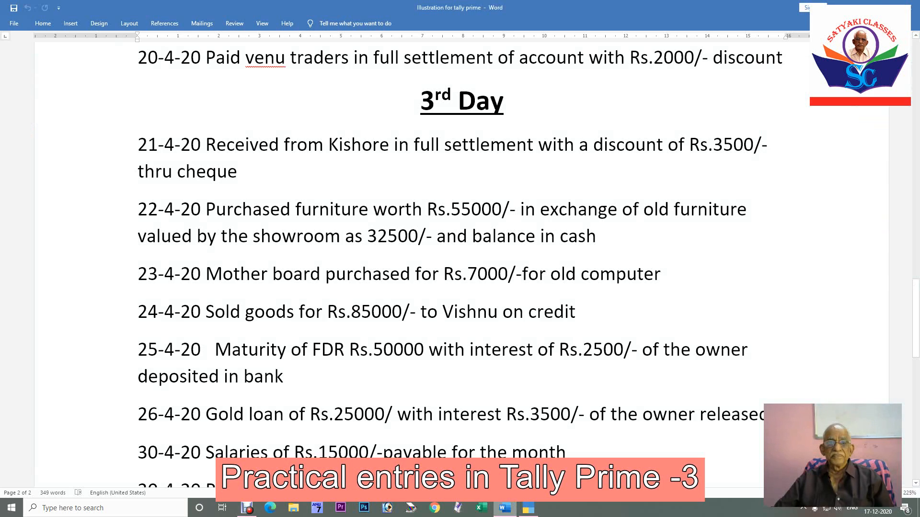
{"action": "key", "text": "alt+Tab"}
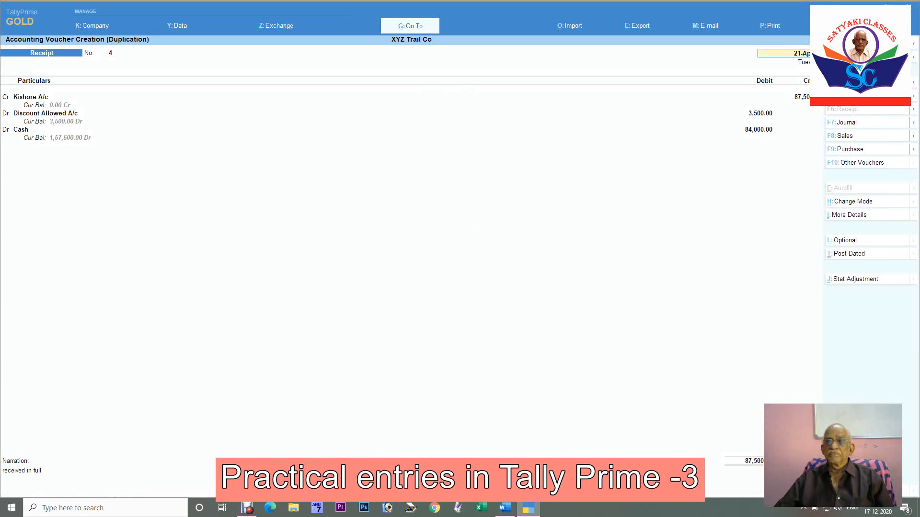
{"action": "key", "text": "Return"}
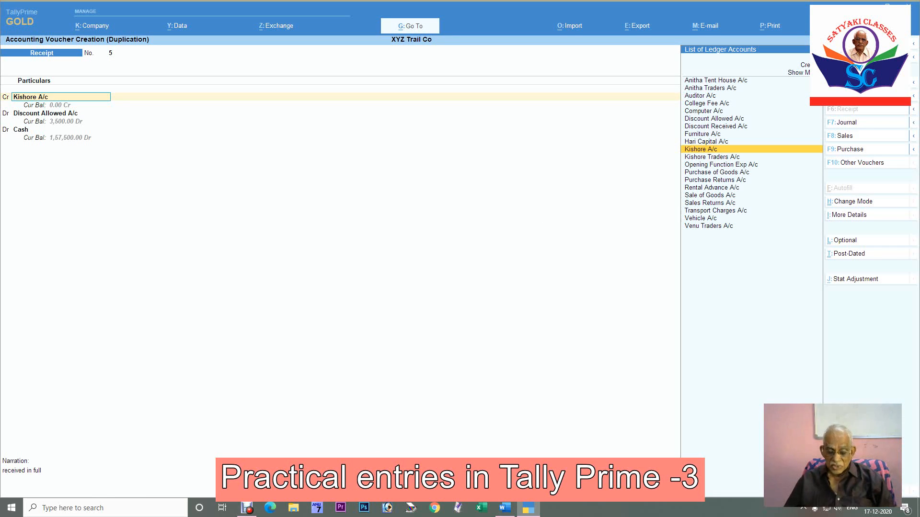
{"action": "key", "text": "F5"}
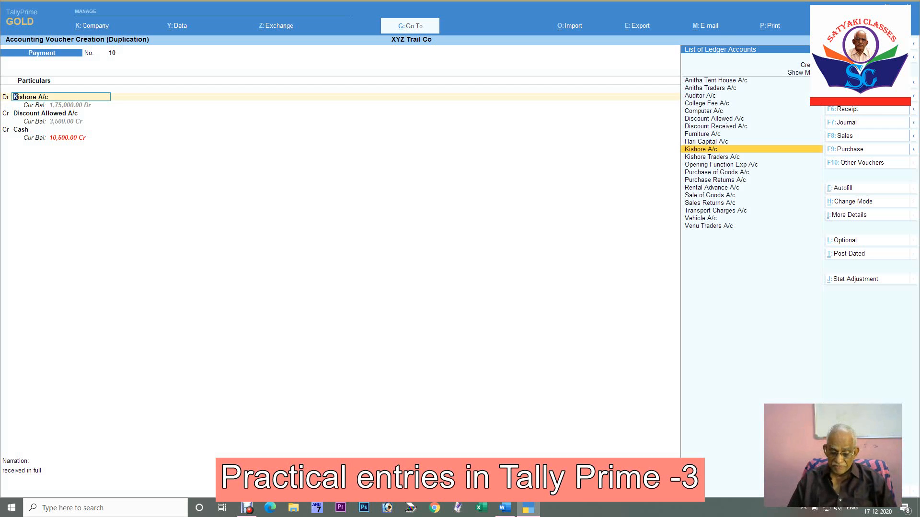
- Replace the payment voucher's debit account with Furniture A/c and set its amount to 55,000
{"action": "type", "text": "Furn"}
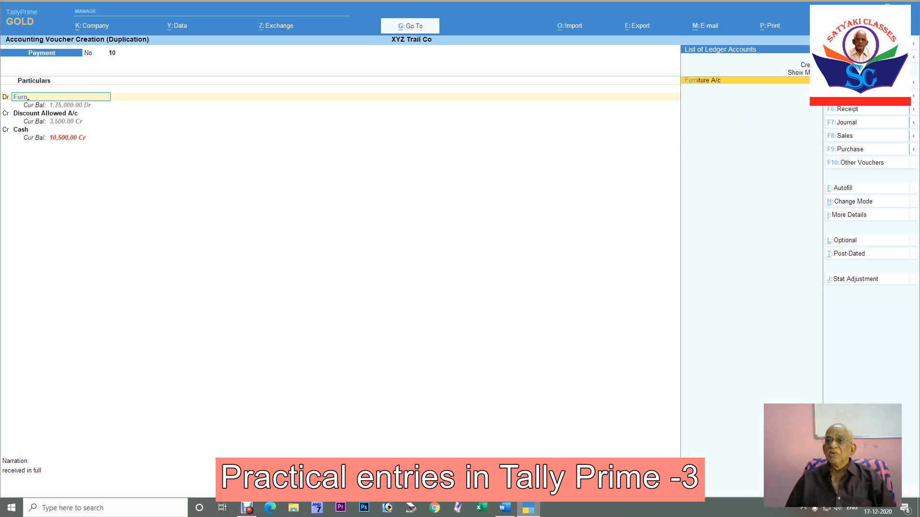
{"action": "key", "text": "Return"}
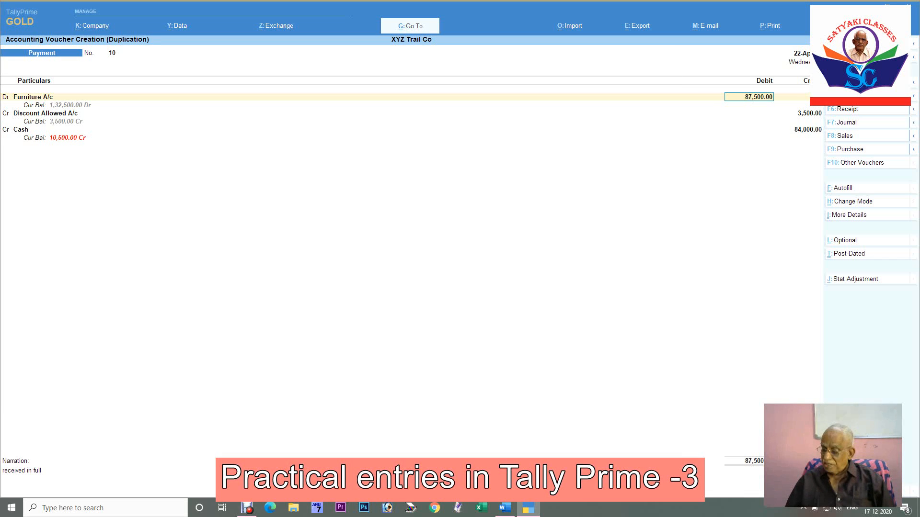
{"action": "type", "text": "55,000"}
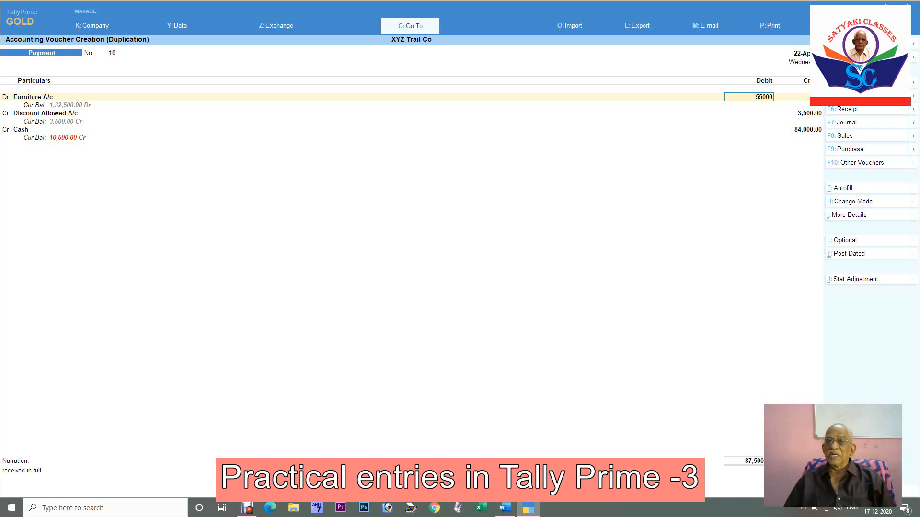
{"action": "key", "text": "Return"}
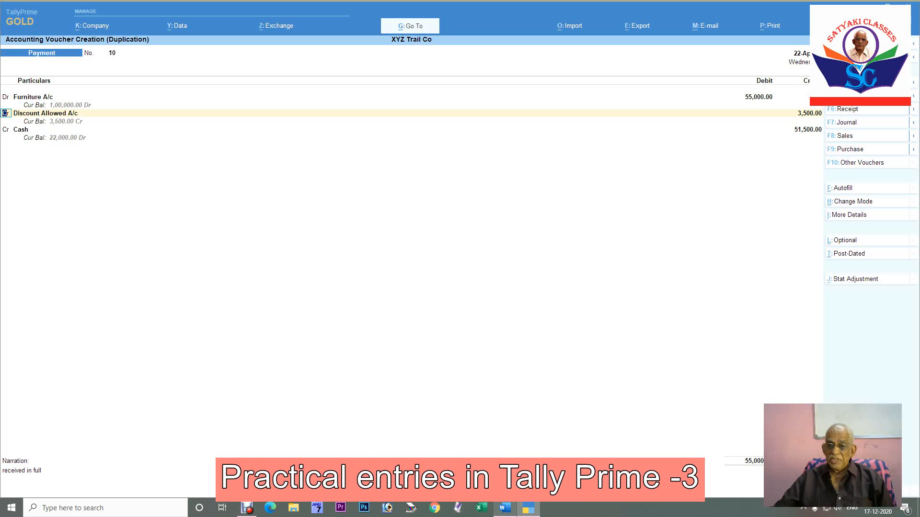
- Recheck the exchange details in Word, then start a new ledger from the first credit line named Old Furniture A/c, without alias
{"action": "key", "text": "alt+Tab"}
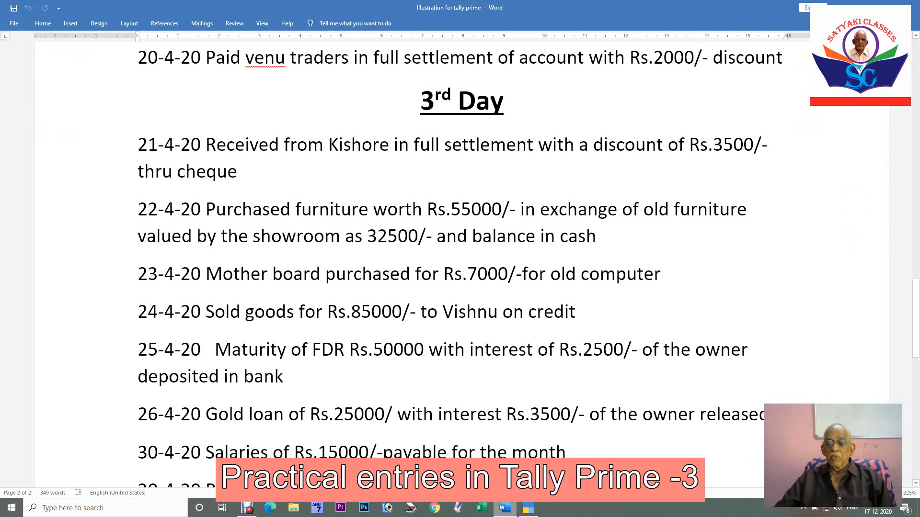
{"action": "key", "text": "alt+Tab"}
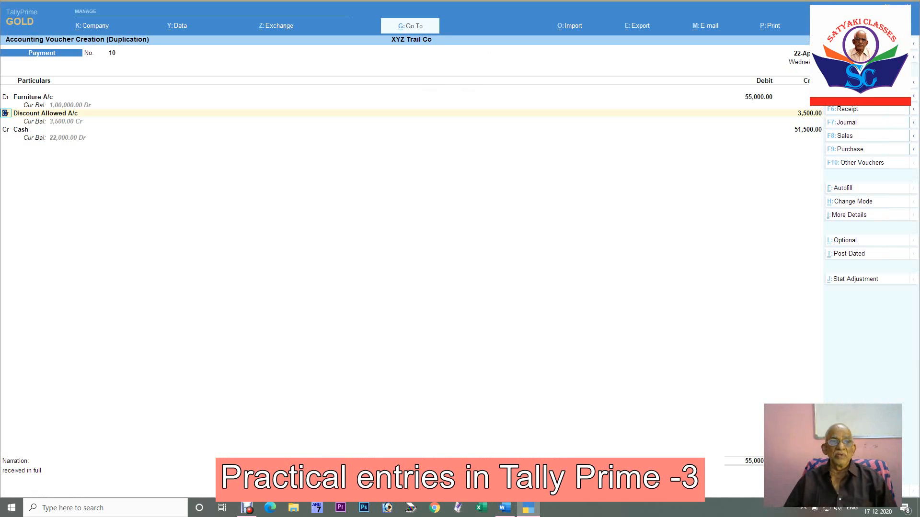
{"action": "key", "text": "Return"}
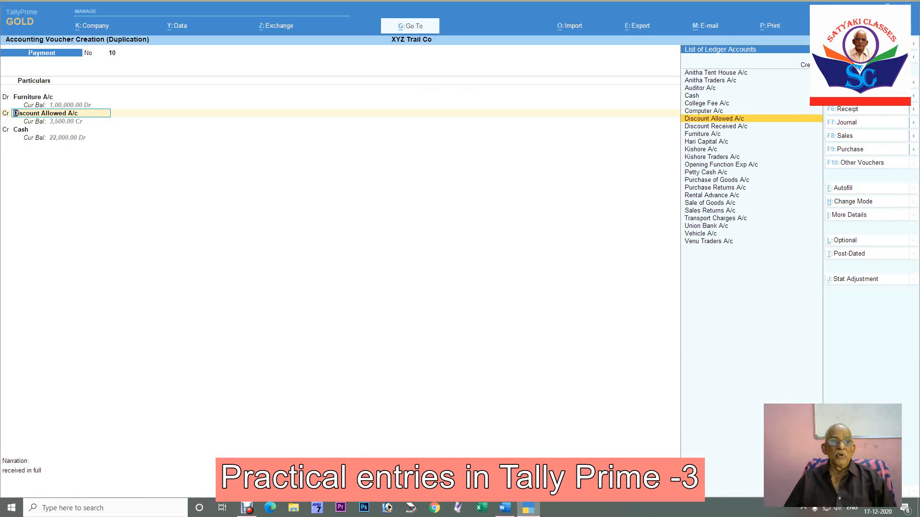
{"action": "type", "text": "ol"}
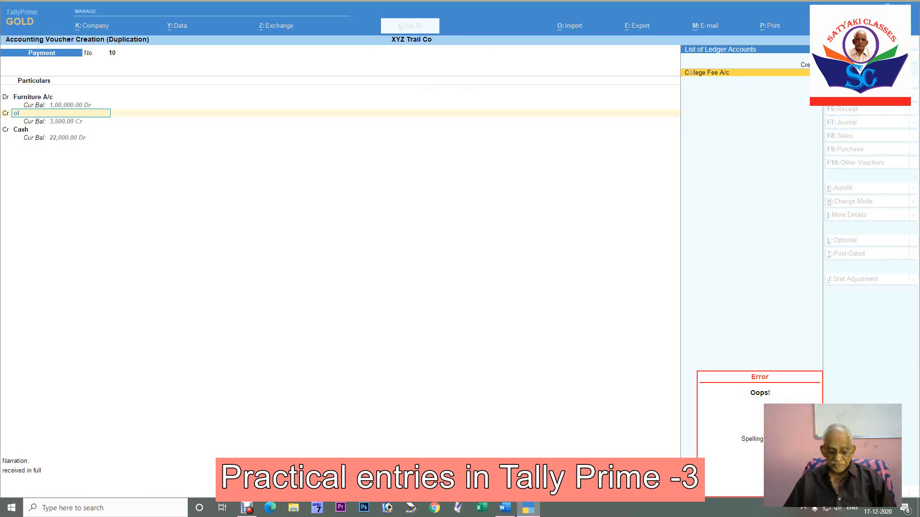
{"action": "key", "text": "alt+c"}
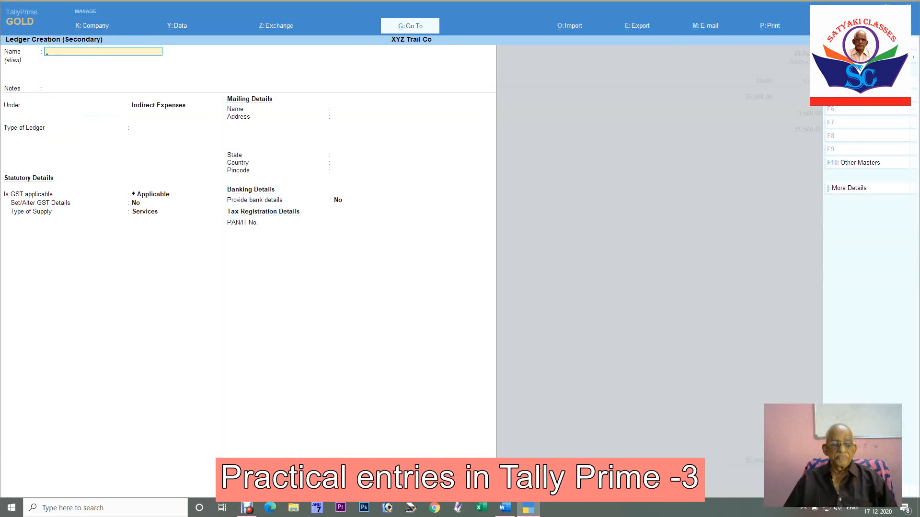
{"action": "type", "text": "Old"}
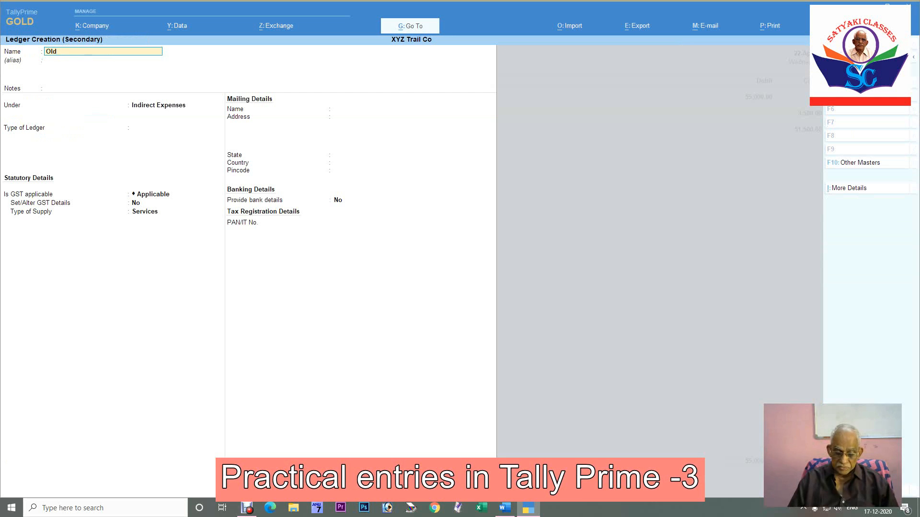
{"action": "type", "text": " fu"}
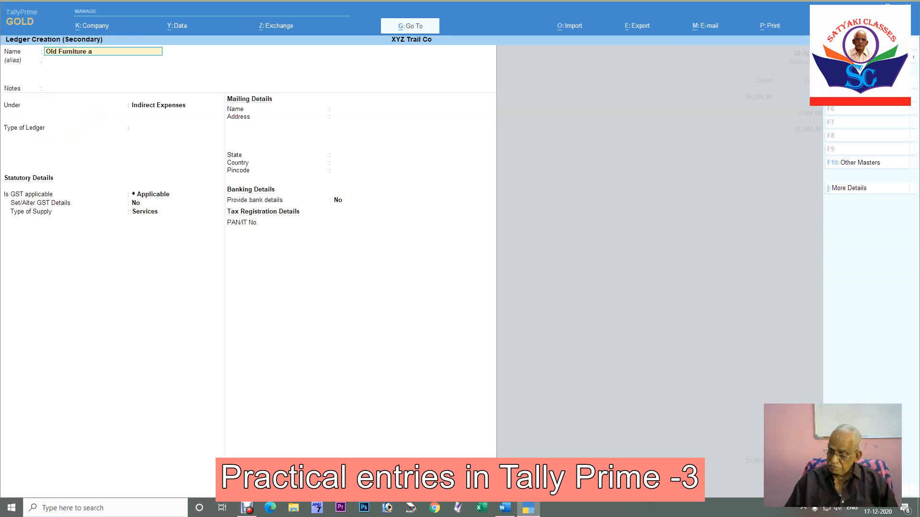
{"action": "type", "text": "rniture a/c"}
{"action": "key", "text": "Return"}
{"action": "key", "text": "Return"}
{"action": "key", "text": "Return"}
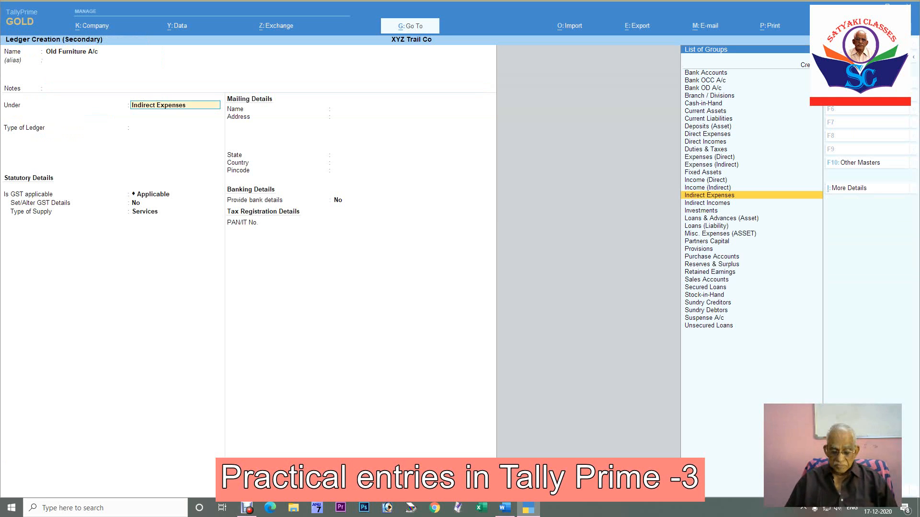
- Place the Old Furniture A/c ledger under Fixed Assets and save it into the voucher's credit line
{"action": "type", "text": "Fi"}
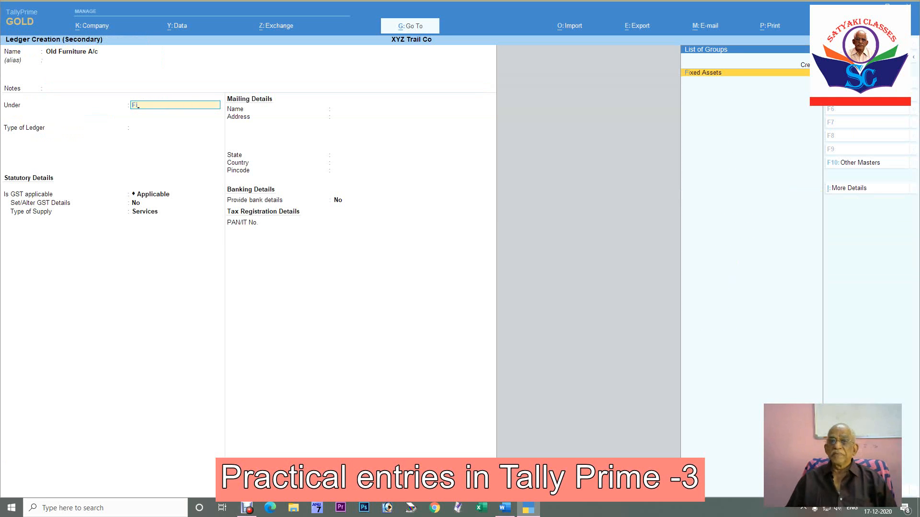
{"action": "key", "text": "Return"}
{"action": "key", "text": "ctrl+a"}
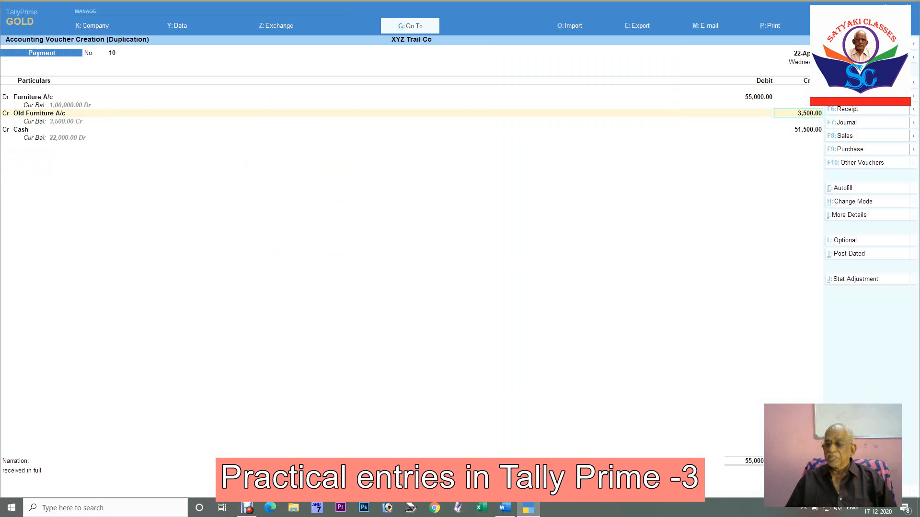
- Credit Old Furniture A/c with 32,500 and Cash with the remaining 22,500, and proceed to the narration
{"action": "type", "text": "32500"}
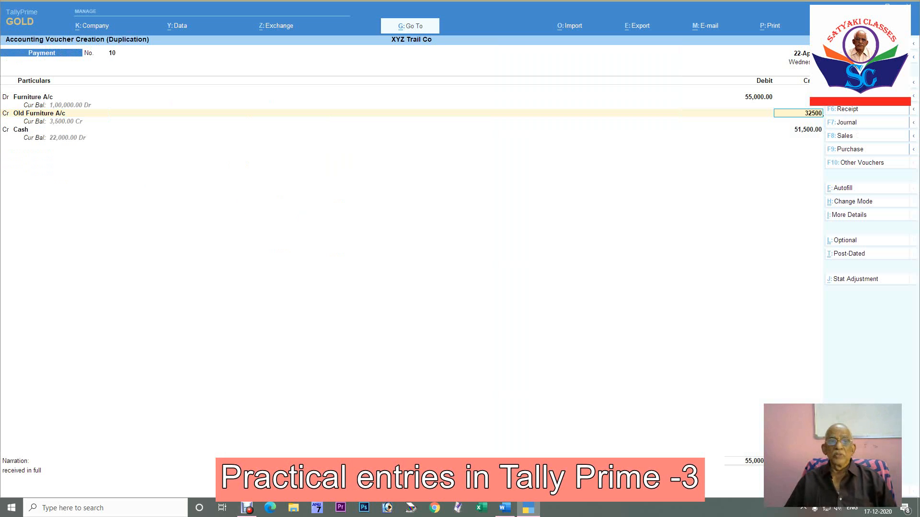
{"action": "key", "text": "Return"}
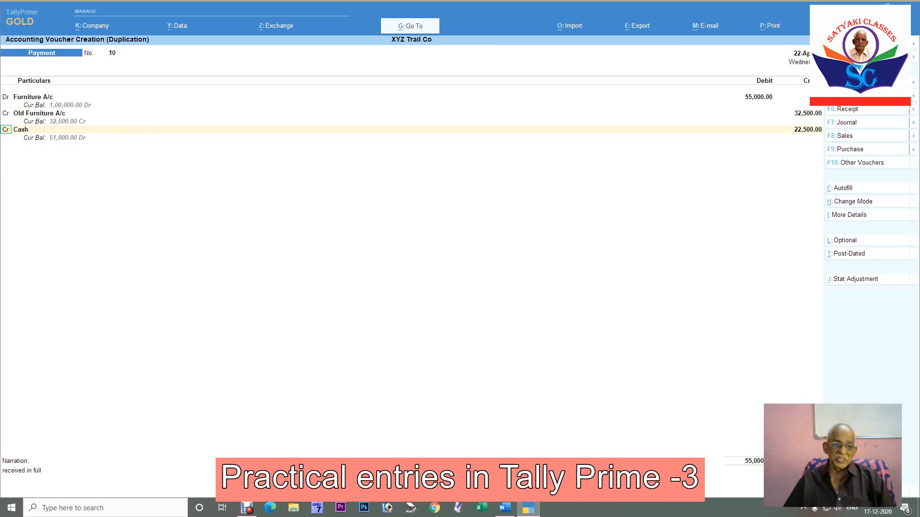
{"action": "key", "text": "Return"}
{"action": "key", "text": "Return"}
{"action": "key", "text": "Return"}
{"action": "key", "text": "Return"}
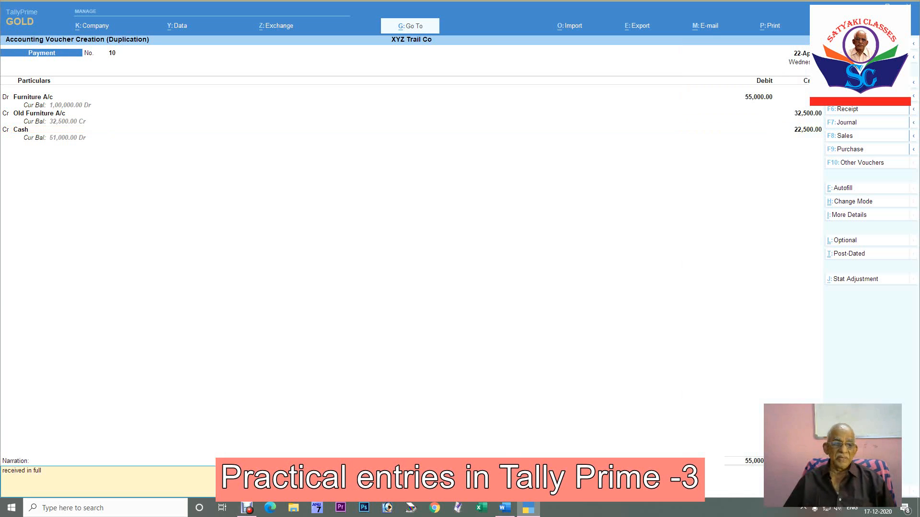
- Replace the payment voucher's narration with "furniture purchased" and save the voucher
{"action": "type", "text": "f"}
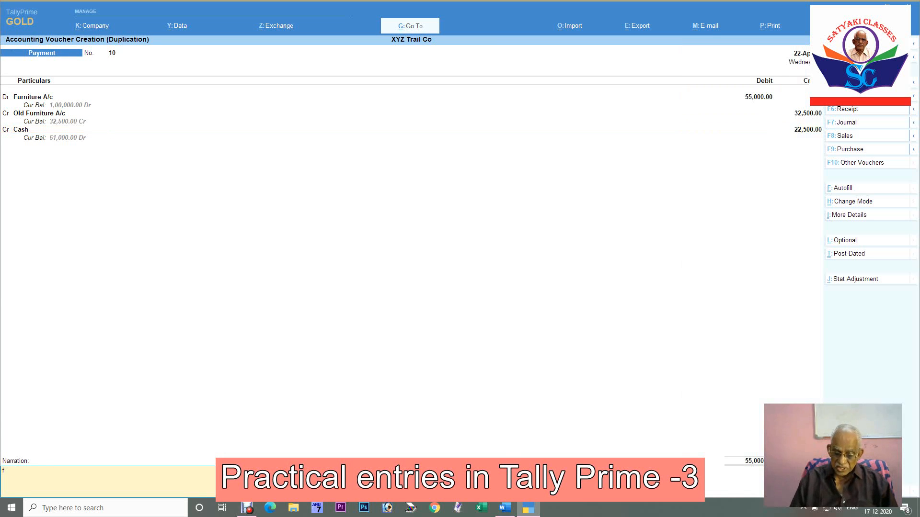
{"action": "type", "text": "urnitu"}
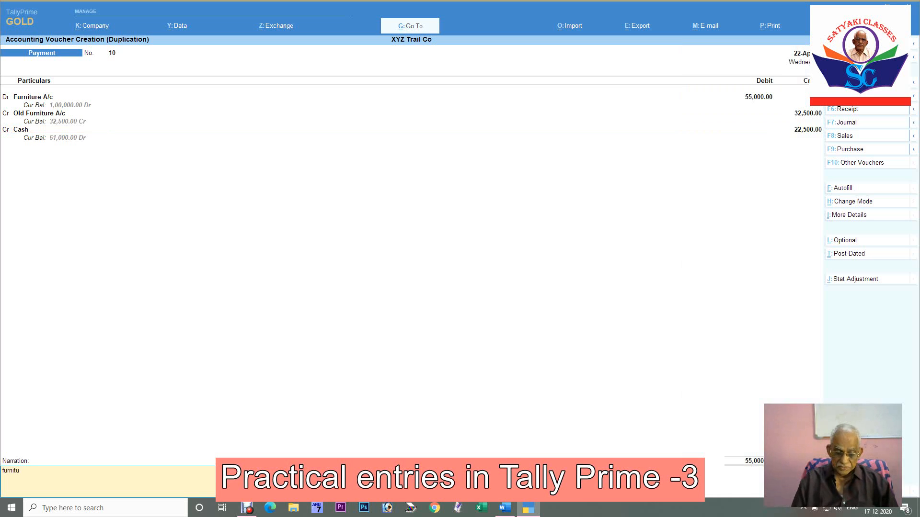
{"action": "type", "text": "re f"}
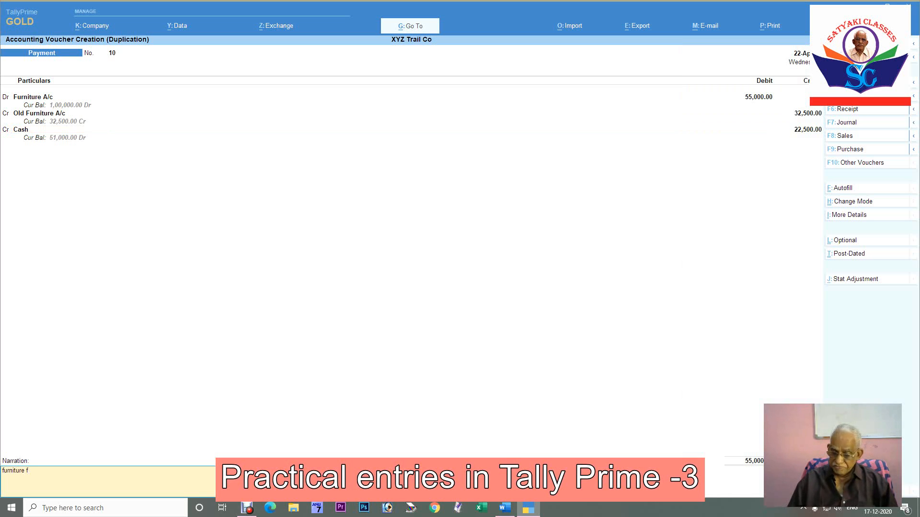
{"action": "key", "text": "BackSpace"}
{"action": "type", "text": "purc"}
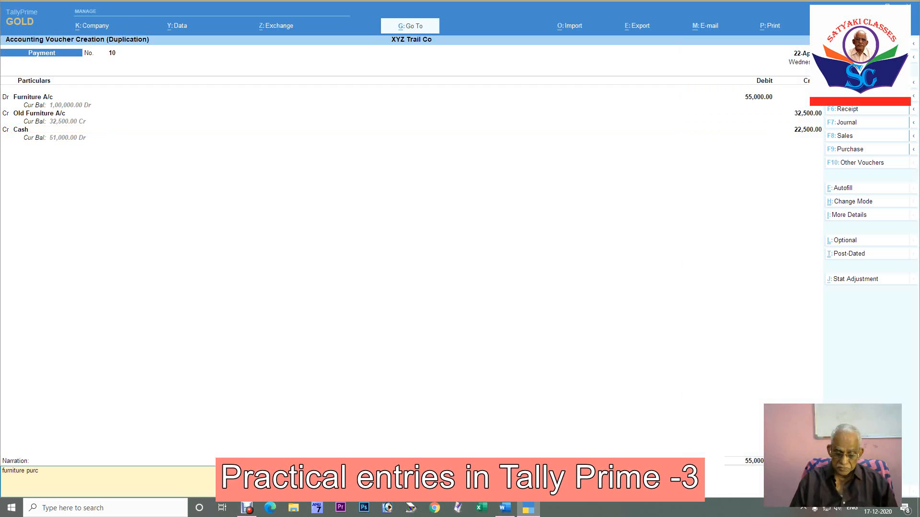
{"action": "type", "text": "hased"}
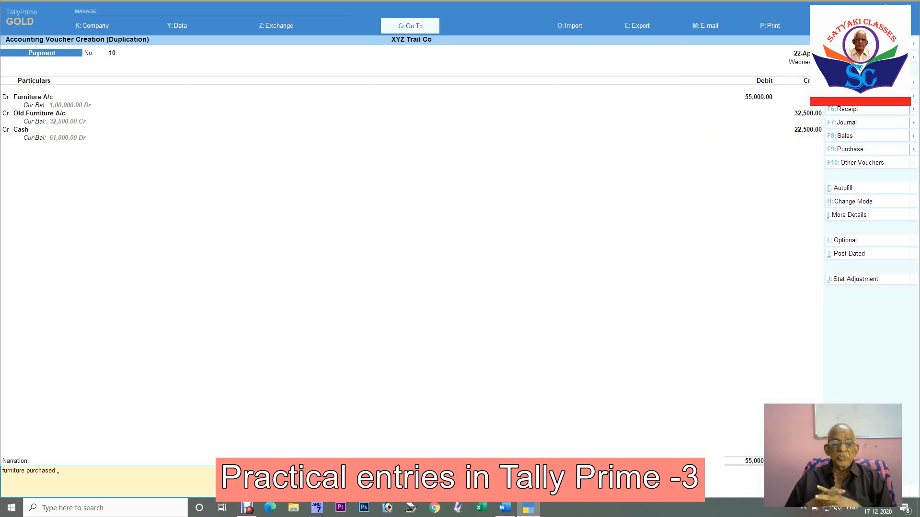
{"action": "key", "text": "ctrl+a"}
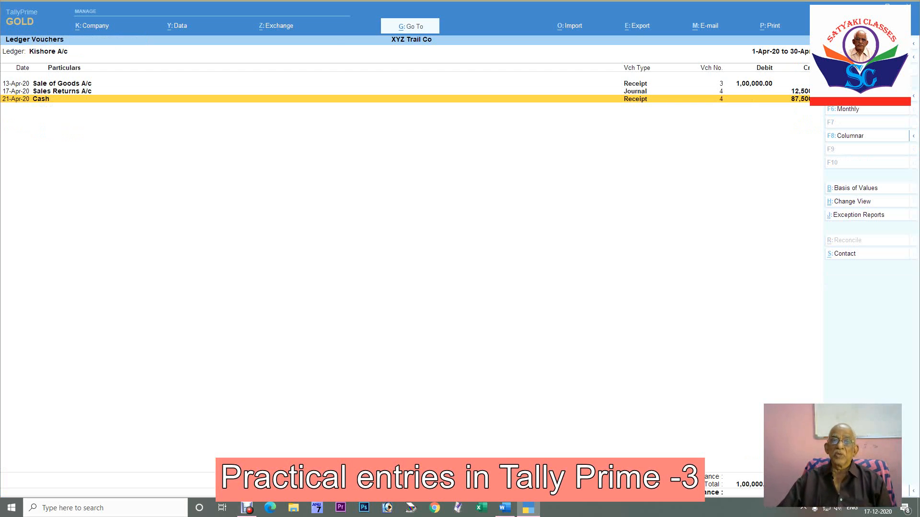
- Open the Balance Sheet in detailed view and examine Furniture A/c's April vouchers under Fixed Assets, then return to the report
{"action": "key", "text": "alt+g"}
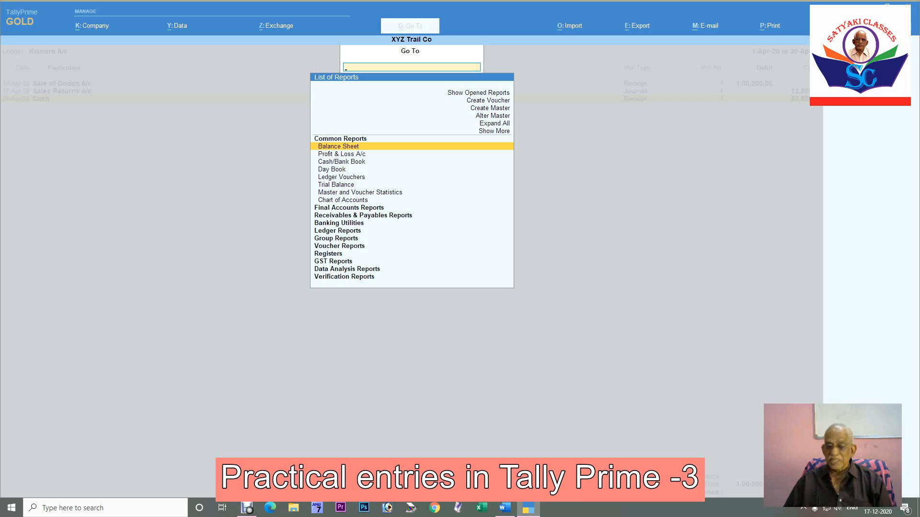
{"action": "key", "text": "Return"}
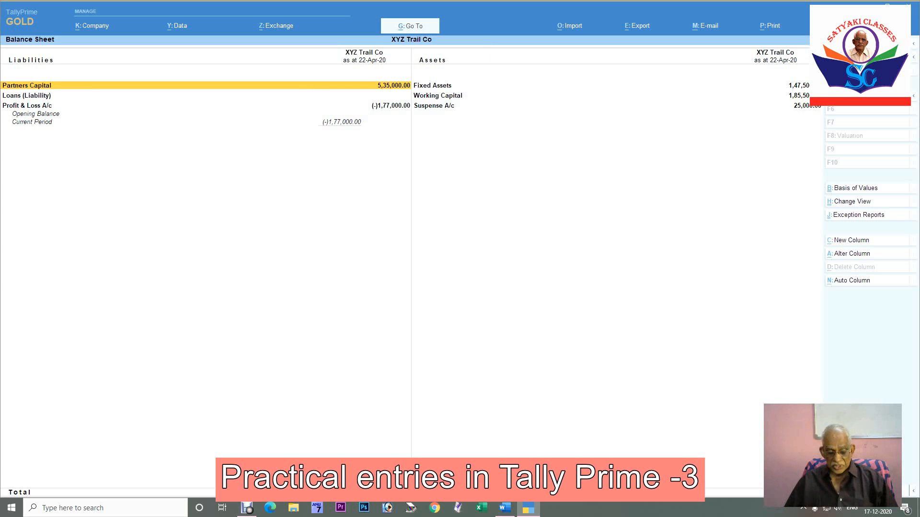
{"action": "key", "text": "alt+F5"}
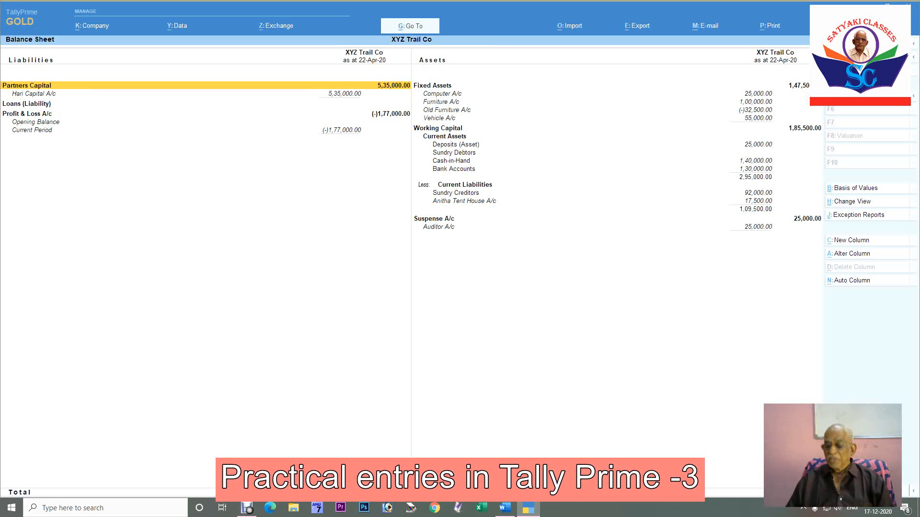
{"action": "key", "text": "Right"}
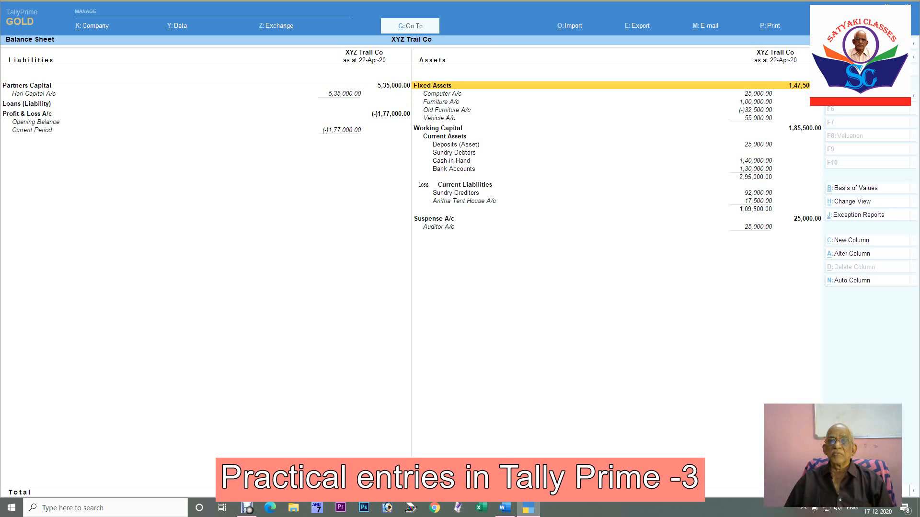
{"action": "key", "text": "Down"}
{"action": "key", "text": "Down"}
{"action": "key", "text": "Return"}
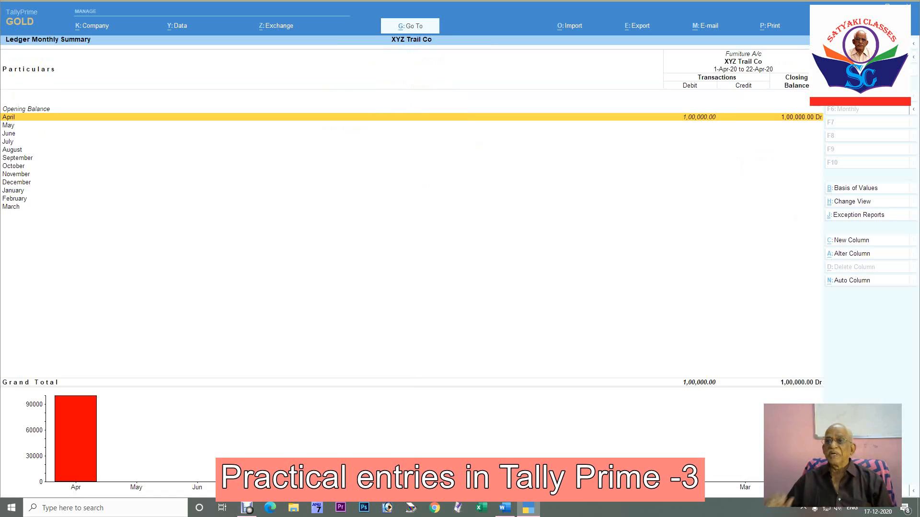
{"action": "key", "text": "Return"}
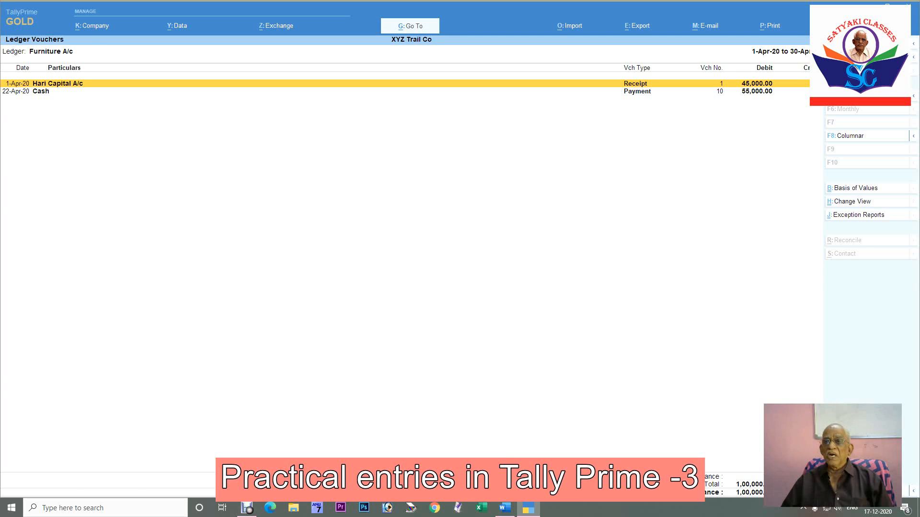
{"action": "key", "text": "Escape"}
{"action": "key", "text": "Escape"}
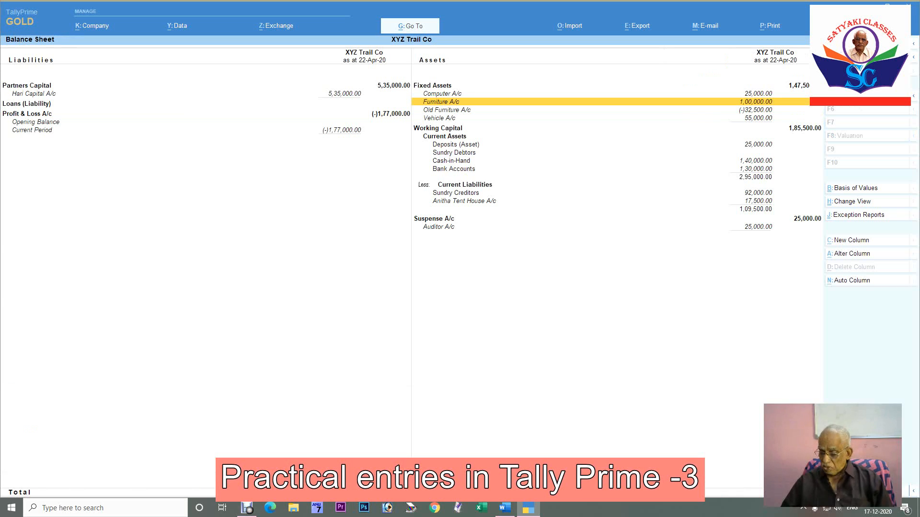
- Drill down from Old Furniture A/c in the Balance Sheet to its April vouchers and open the 22-Apr-20 payment voucher for alteration
{"action": "key", "text": "Down"}
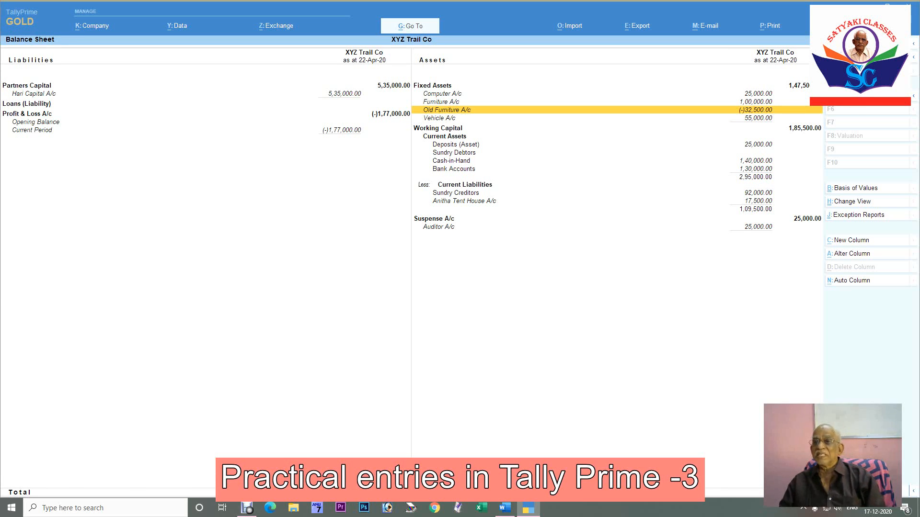
{"action": "key", "text": "Return"}
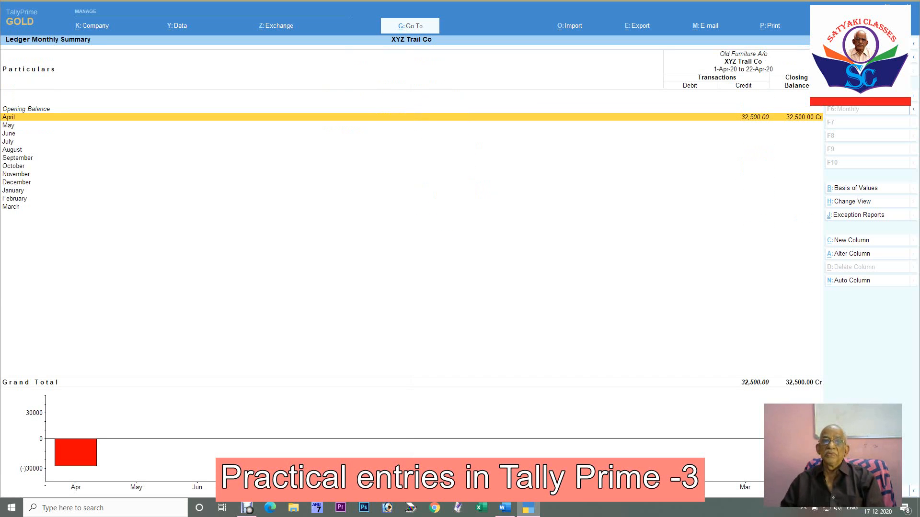
{"action": "key", "text": "Return"}
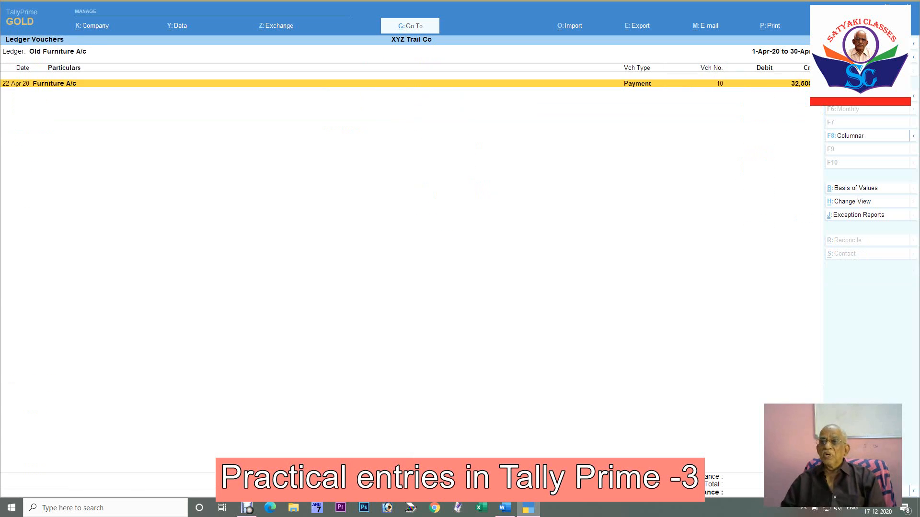
{"action": "key", "text": "Return"}
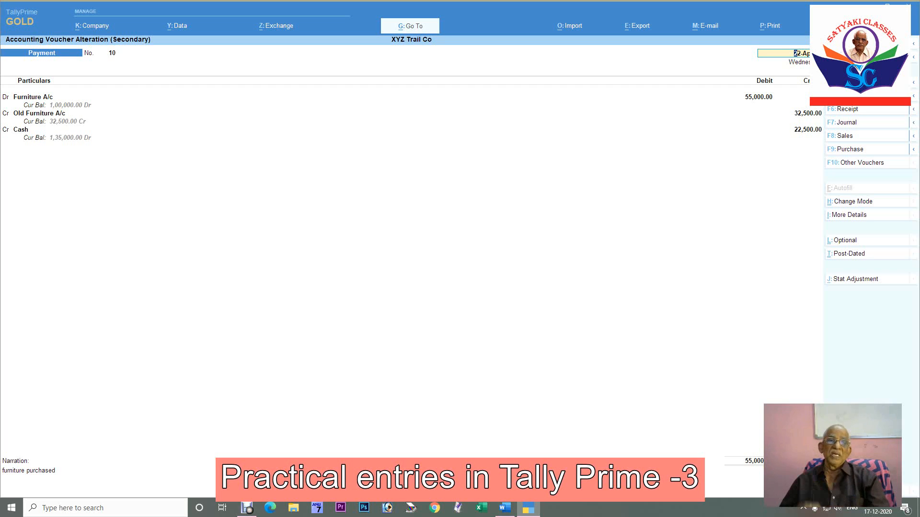
- Replace the voucher's Old Furniture A/c credit with Furniture A/c, keeping the 32,500 amount, and save the alteration
{"action": "key", "text": "Return"}
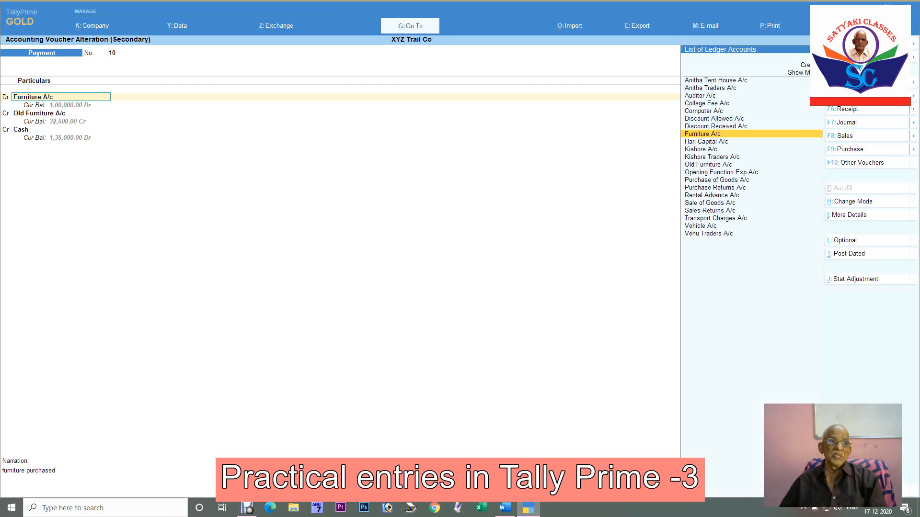
{"action": "key", "text": "Return"}
{"action": "key", "text": "Return"}
{"action": "key", "text": "Return"}
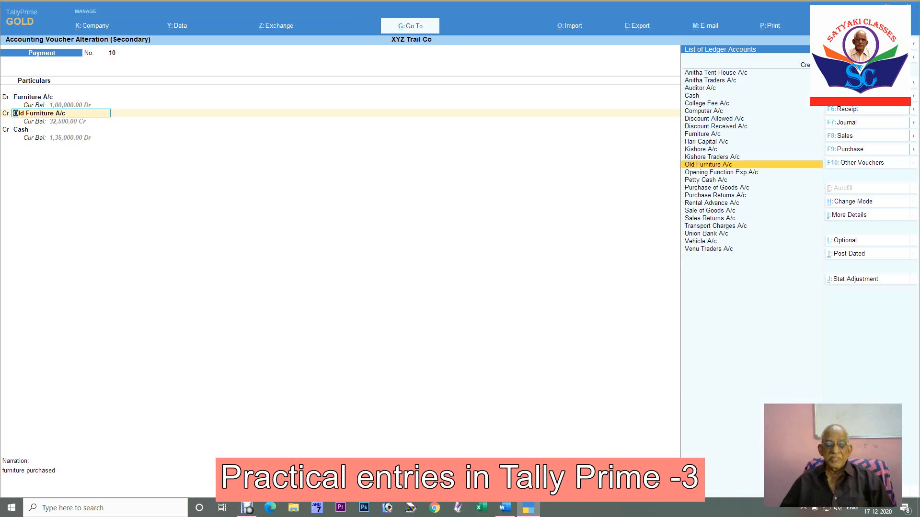
{"action": "type", "text": "Fur"}
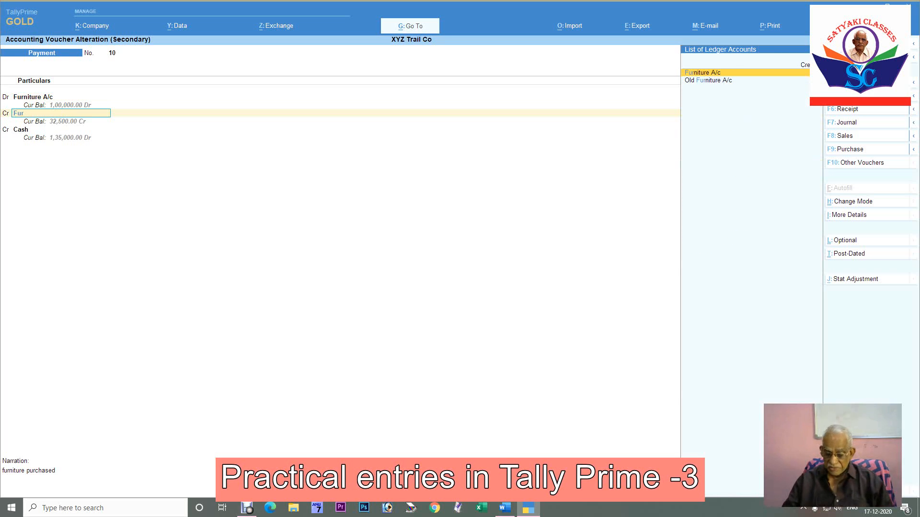
{"action": "key", "text": "Return"}
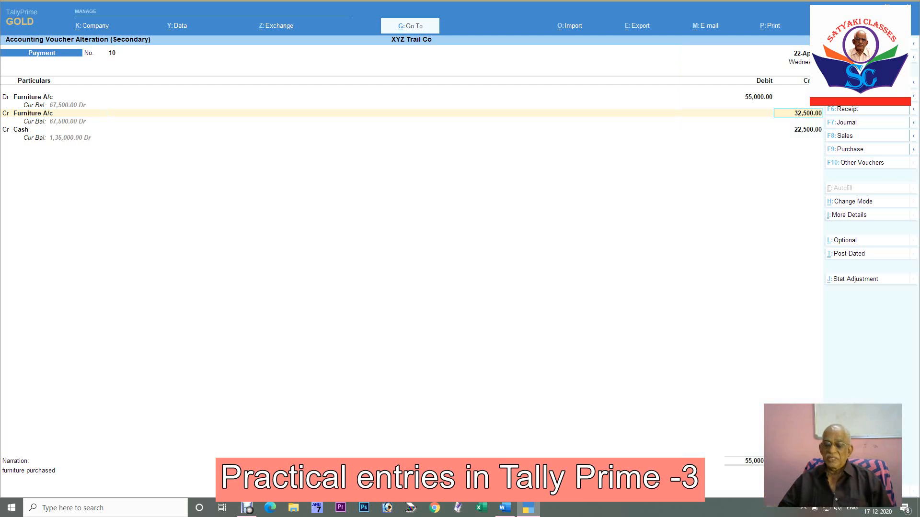
{"action": "key", "text": "ctrl"}
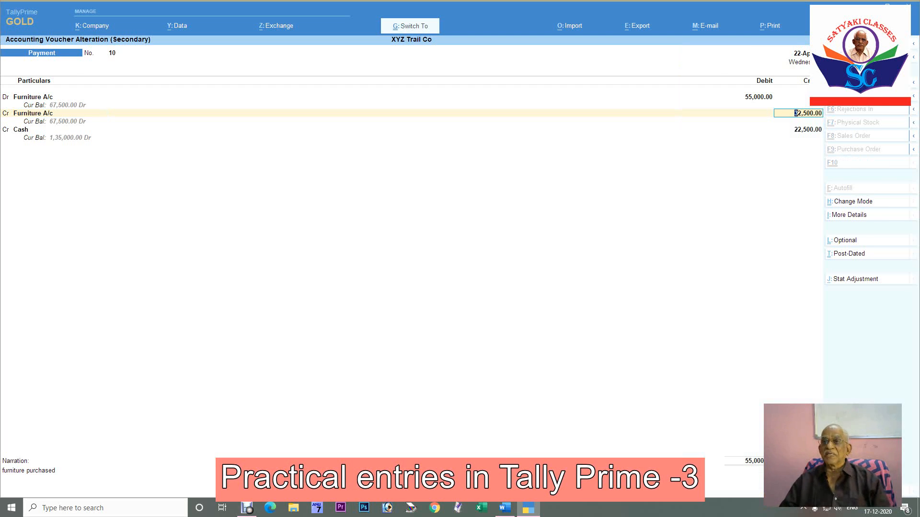
{"action": "key", "text": "ctrl+a"}
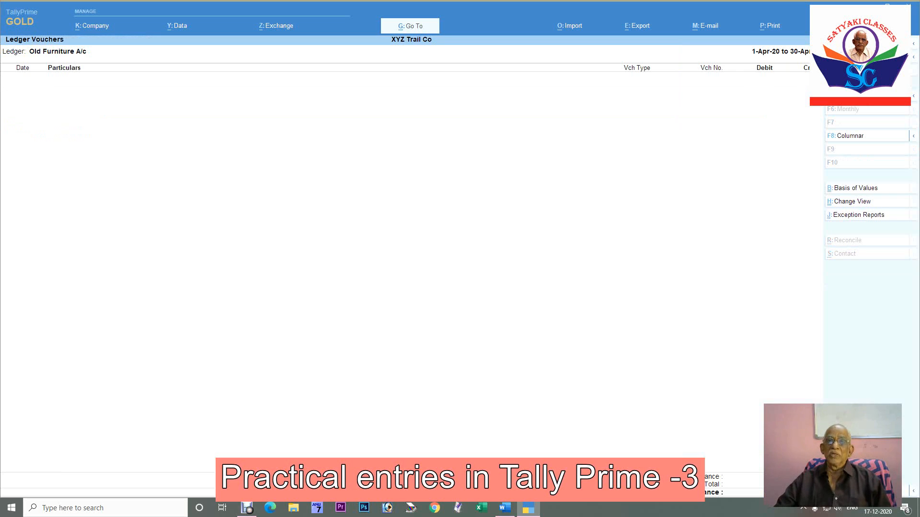
- Reopen the detailed Balance Sheet, check Furniture A/c's April vouchers after the correction, and return to the report
{"action": "key", "text": "alt+g"}
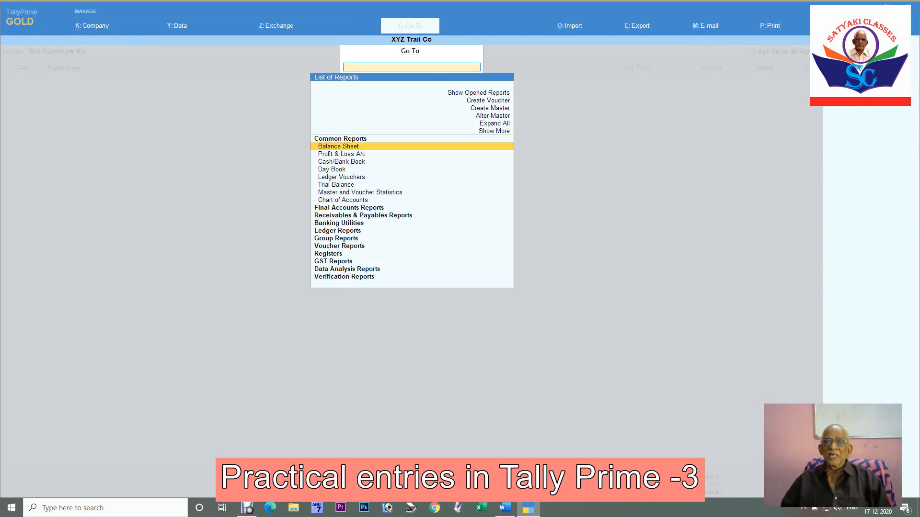
{"action": "key", "text": "Return"}
{"action": "key", "text": "alt+F5"}
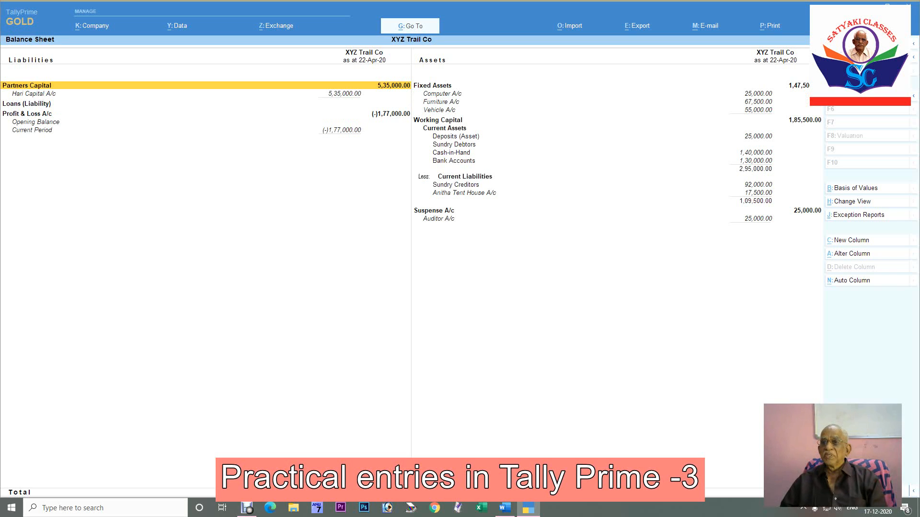
{"action": "key", "text": "Down"}
{"action": "key", "text": "Right"}
{"action": "key", "text": "Down"}
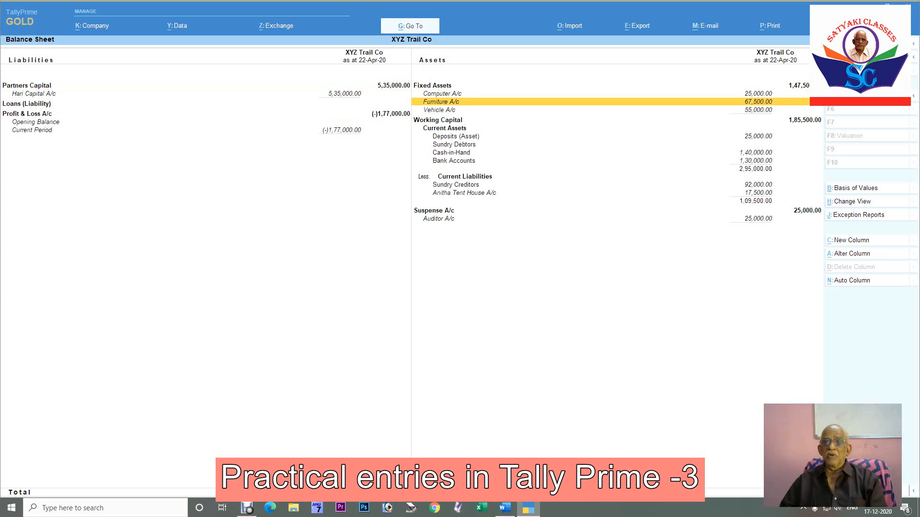
{"action": "key", "text": "Return"}
{"action": "key", "text": "Return"}
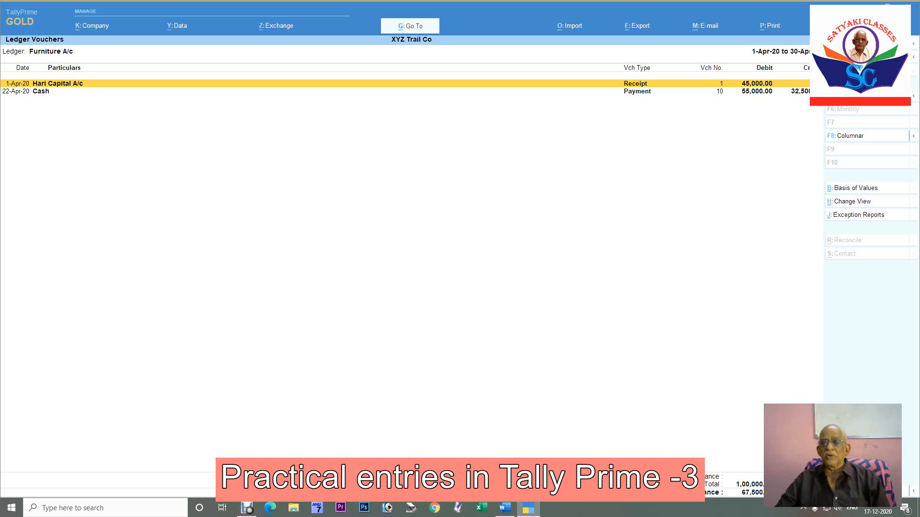
{"action": "key", "text": "Escape"}
{"action": "key", "text": "Escape"}
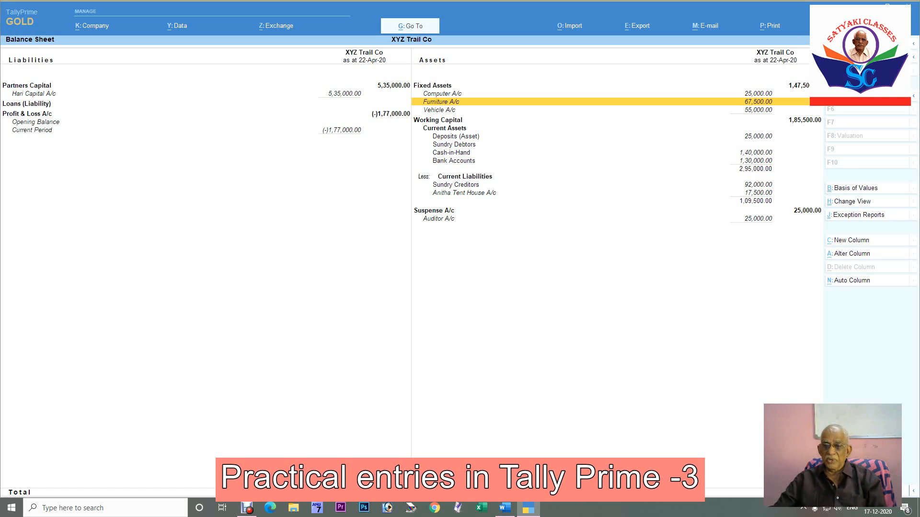
- Recheck the 22-4-20 furniture exchange in the Word illustration, then switch back to TallyPrime and review Furniture A/c's April vouchers
{"action": "left_click", "coordinate": [505, 508]}
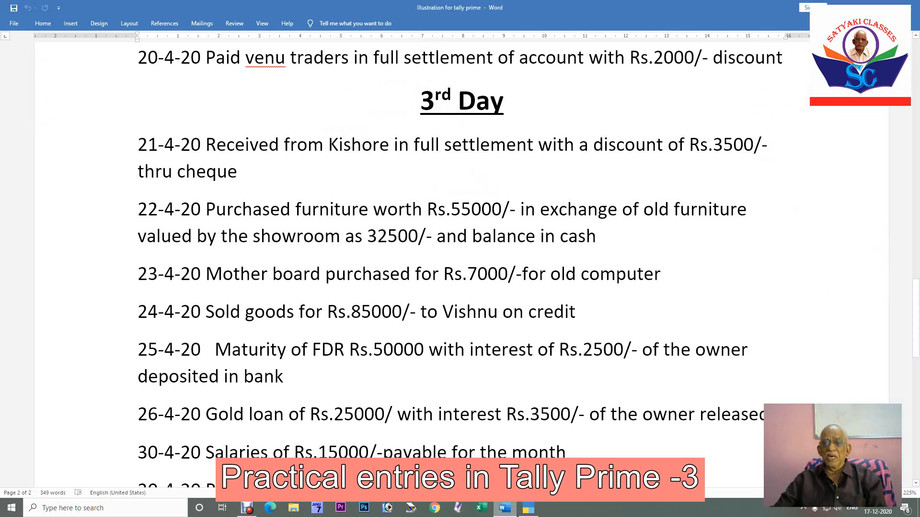
{"action": "key", "text": "alt+Tab"}
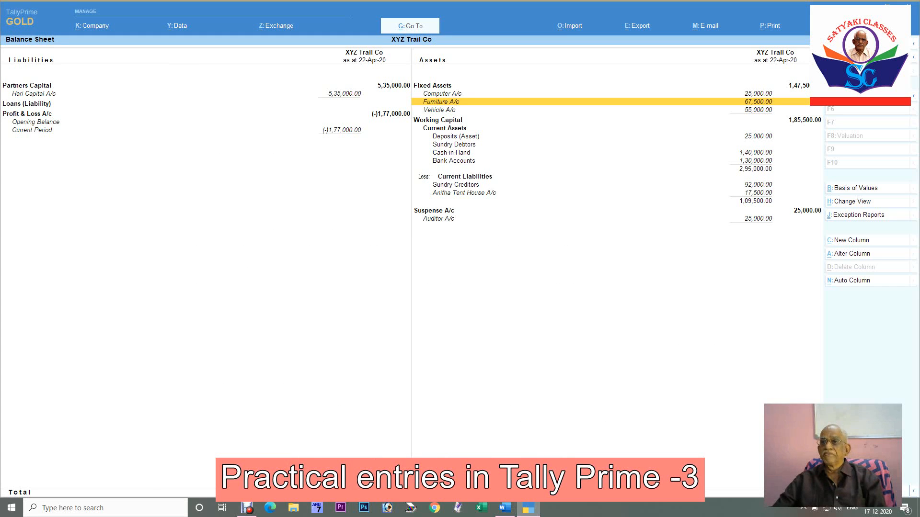
{"action": "key", "text": "Return"}
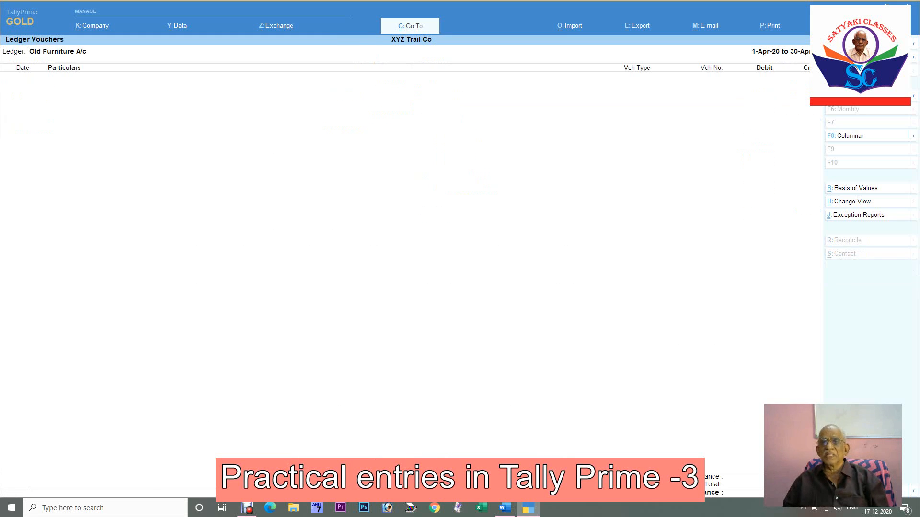
{"action": "key", "text": "Escape"}
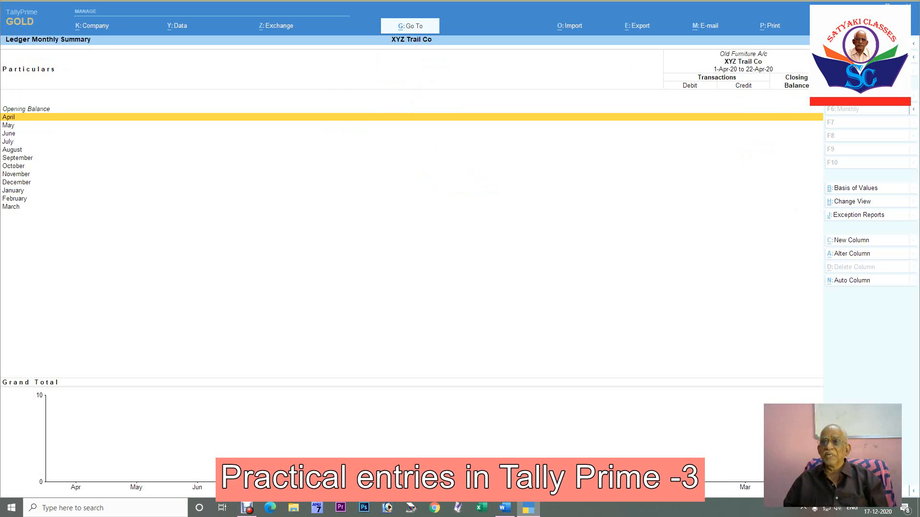
{"action": "key", "text": "Escape"}
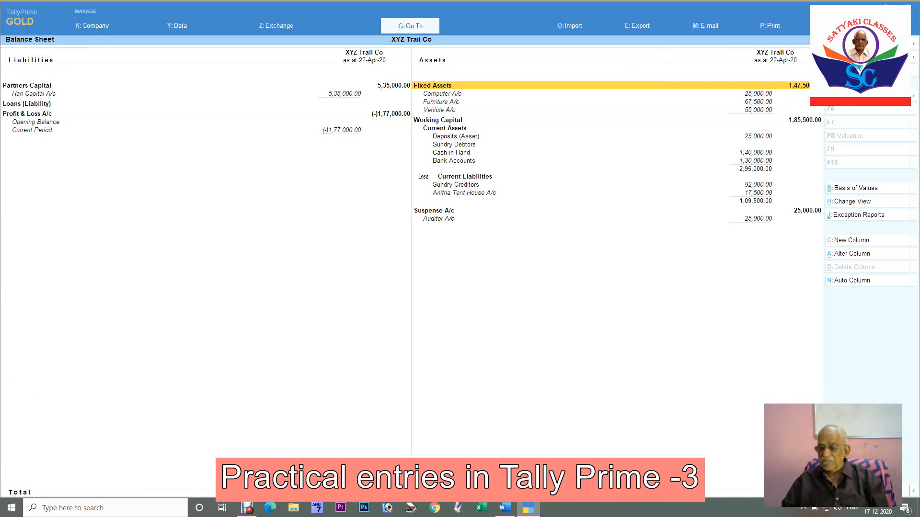
{"action": "key", "text": "Down"}
{"action": "key", "text": "Down"}
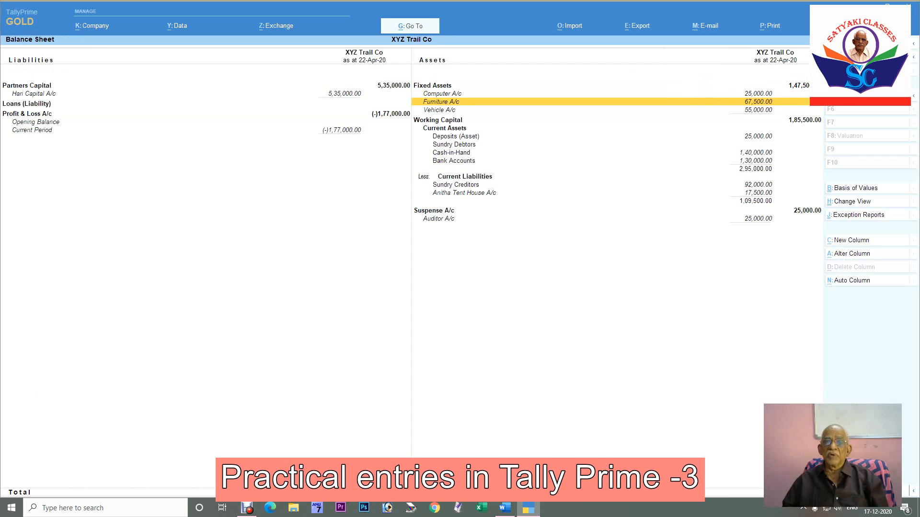
{"action": "key", "text": "Return"}
{"action": "key", "text": "Return"}
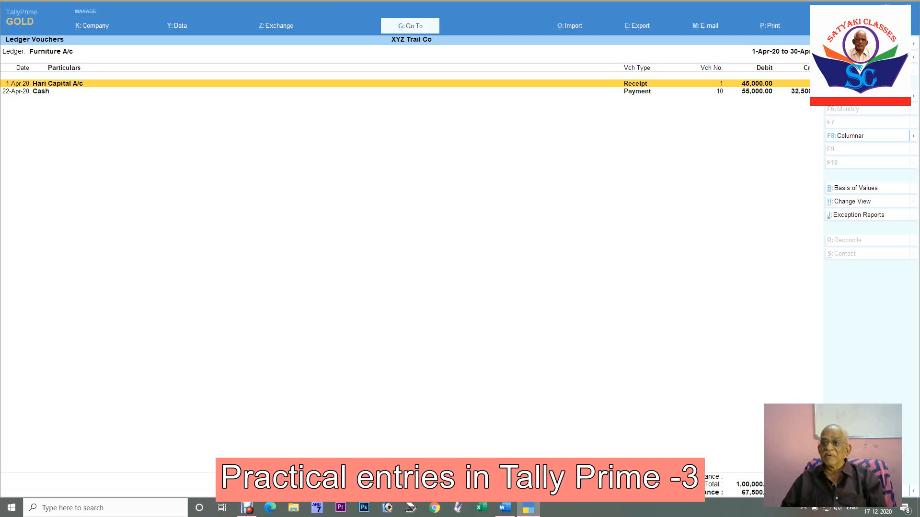
- Open the 22-Apr-20 payment voucher for alteration and set the Furniture A/c credit to 45,000
{"action": "key", "text": "Down"}
{"action": "key", "text": "Return"}
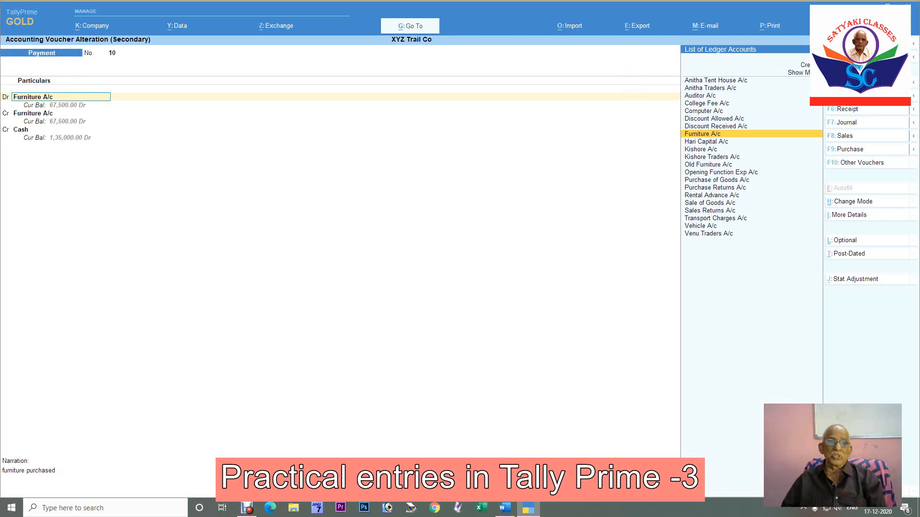
{"action": "key", "text": "Return"}
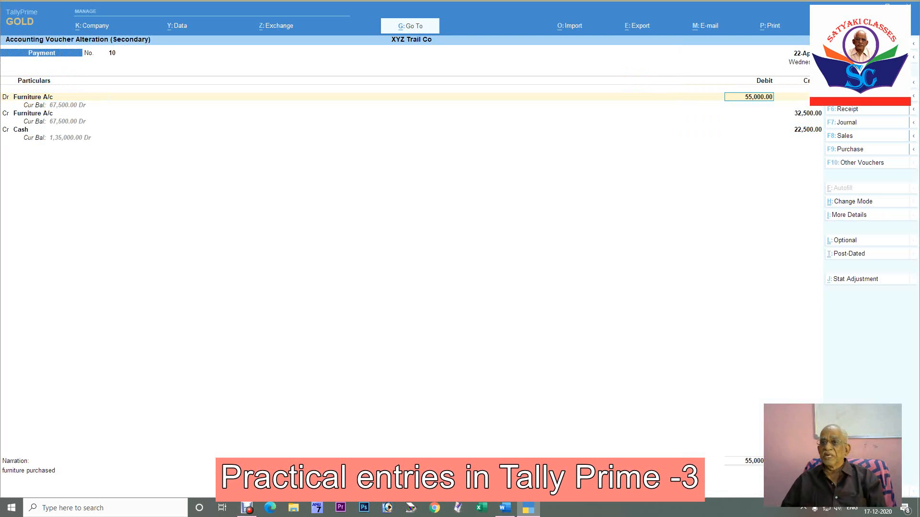
{"action": "key", "text": "Return"}
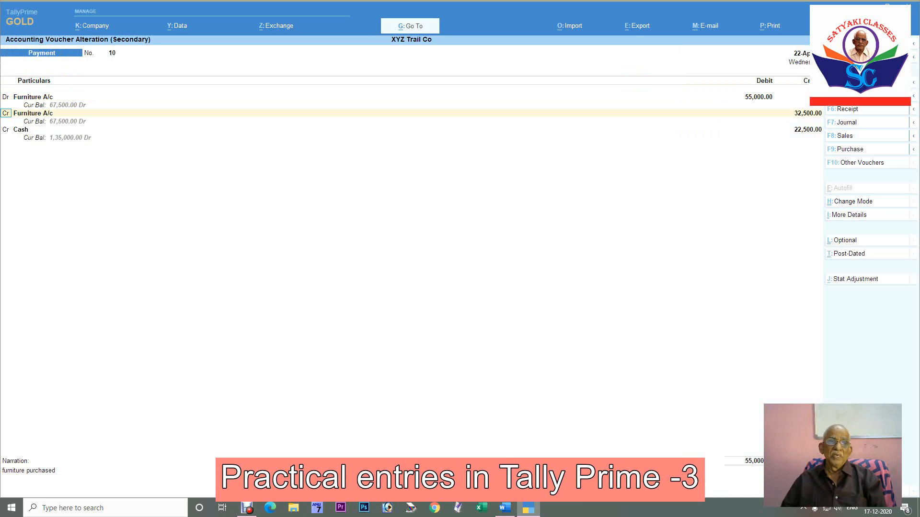
{"action": "key", "text": "Return"}
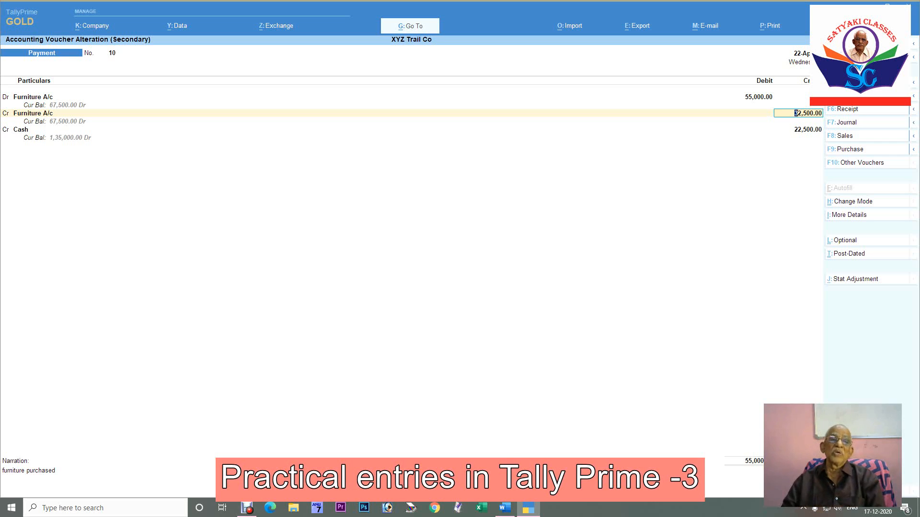
{"action": "type", "text": "45"}
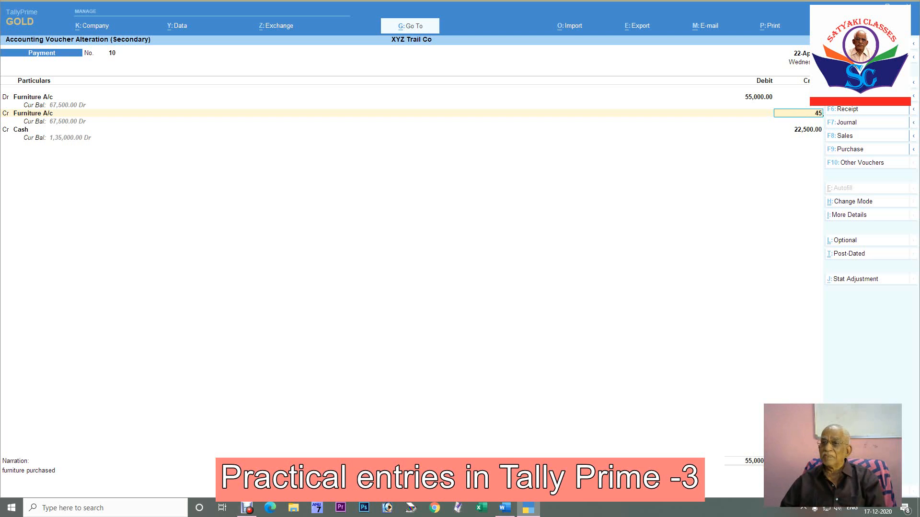
{"action": "type", "text": ",000"}
{"action": "key", "text": "Return"}
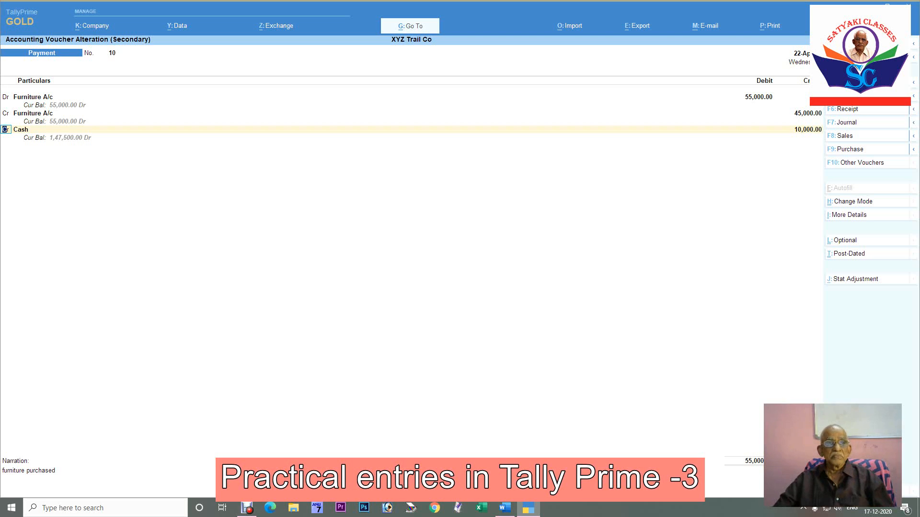
- Change the voucher's Cash line to a debit of a new ledger, Loss on Furniture A/c, created under Indirect Expenses
{"action": "type", "text": "d"}
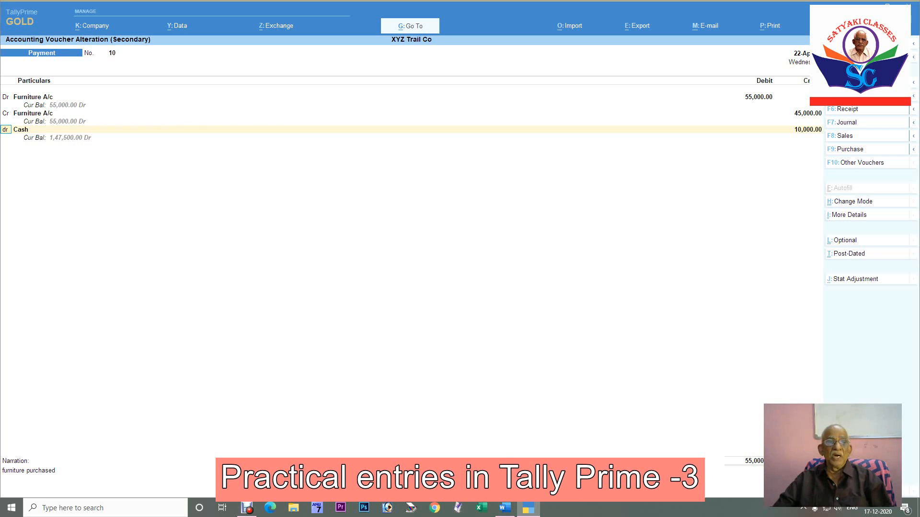
{"action": "key", "text": "Return"}
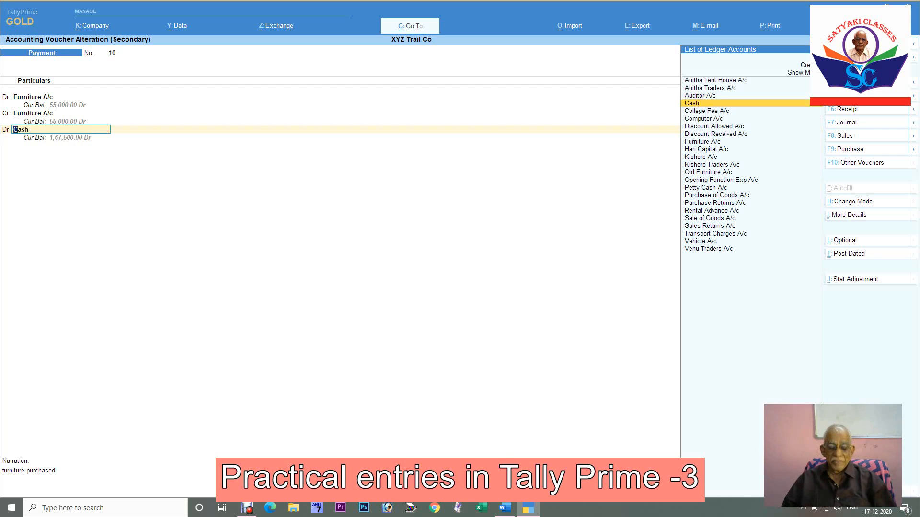
{"action": "key", "text": "alt+c"}
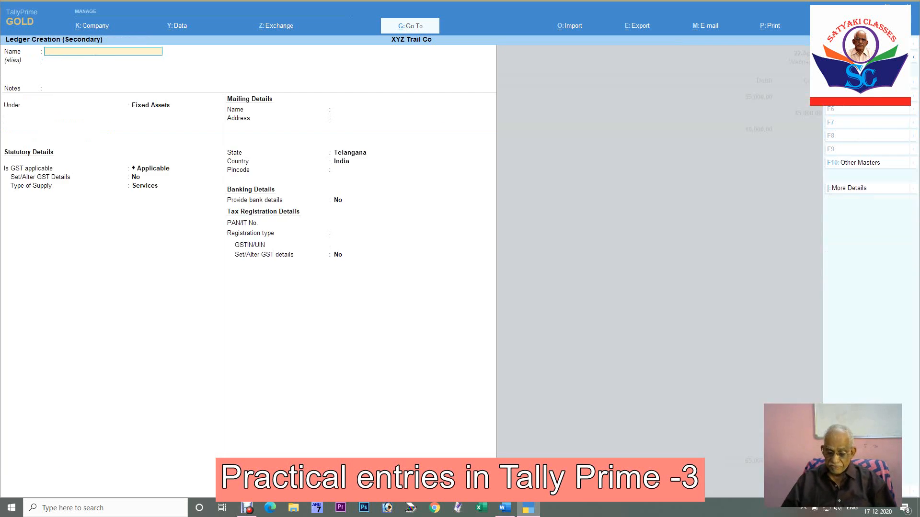
{"action": "type", "text": "Loss on"}
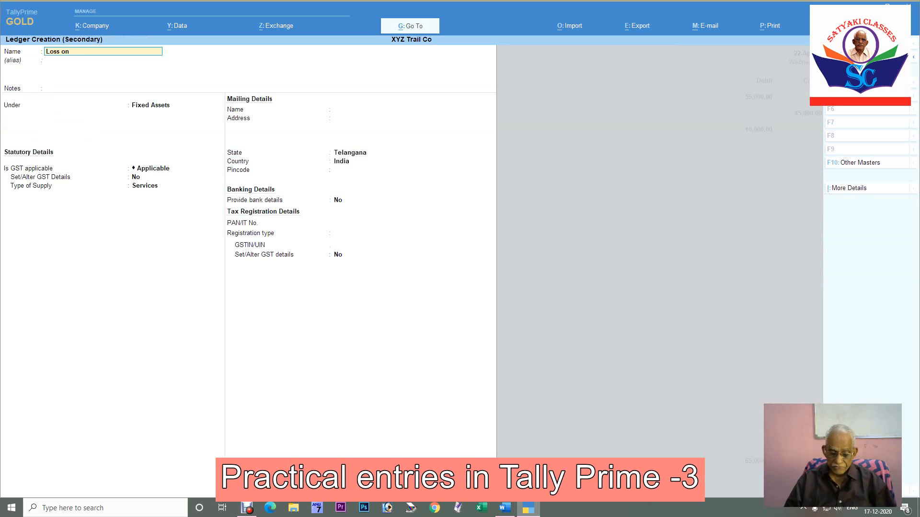
{"action": "type", "text": " Furniture"}
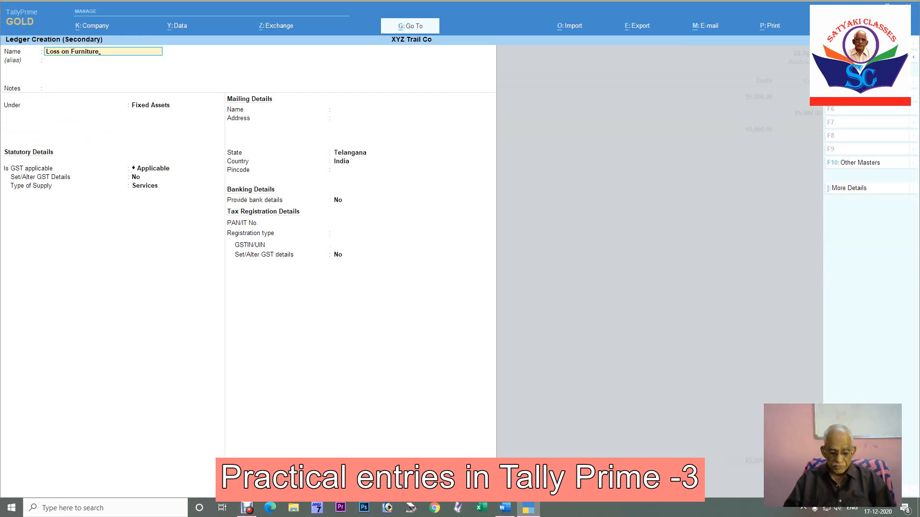
{"action": "type", "text": " a/c"}
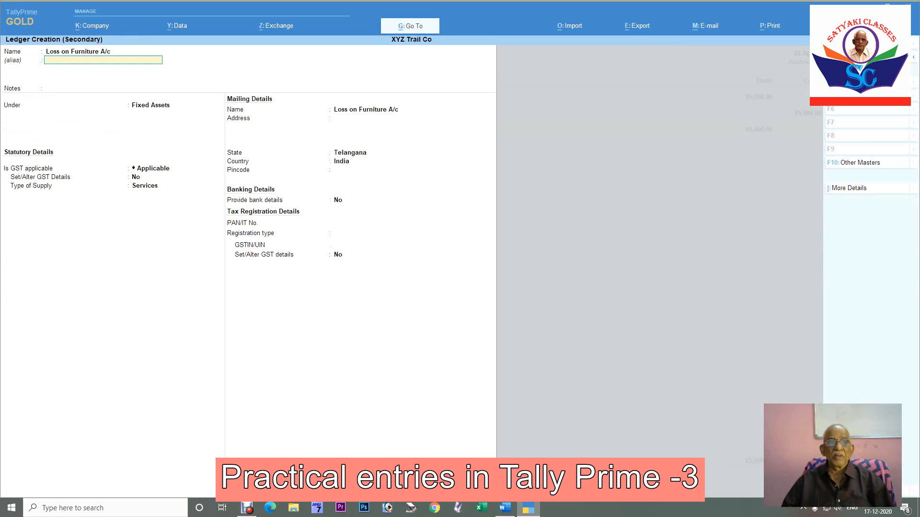
{"action": "key", "text": "Return"}
{"action": "key", "text": "BackSpace"}
{"action": "type", "text": "Indi"}
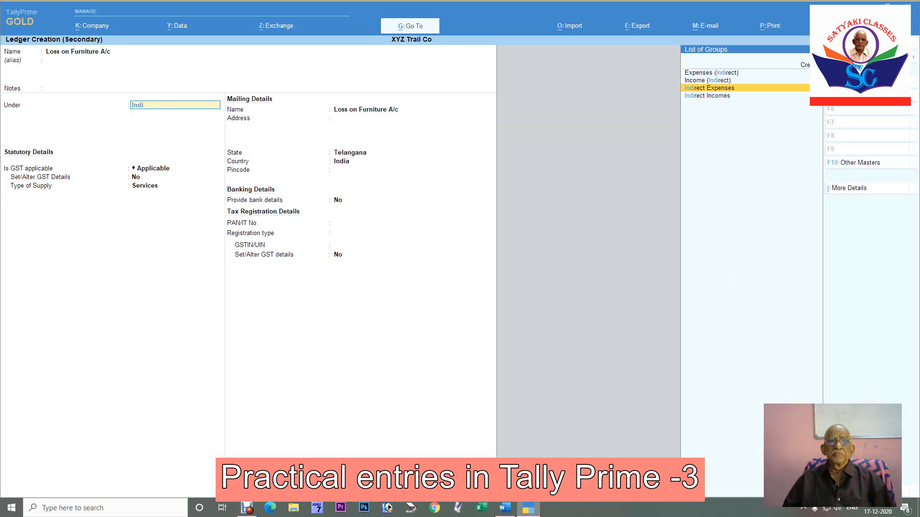
{"action": "key", "text": "Return"}
{"action": "key", "text": "ctrl+a"}
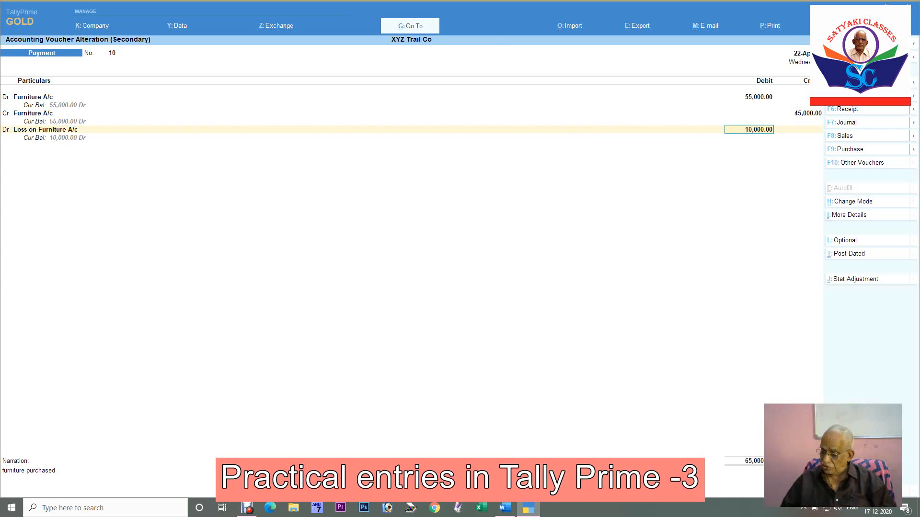
- Set the Loss on Furniture A/c debit to 12,500, keep the balancing Cash credit, and save the altered voucher
{"action": "type", "text": "12500"}
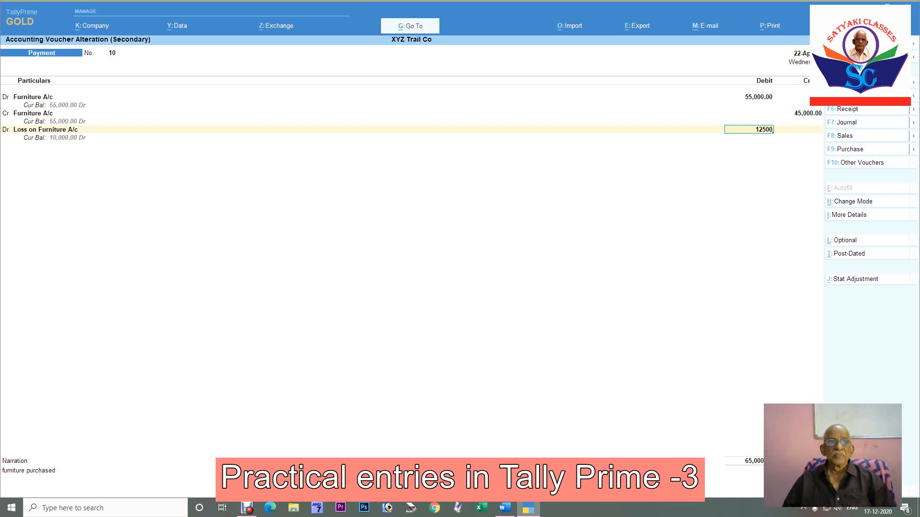
{"action": "key", "text": "Return"}
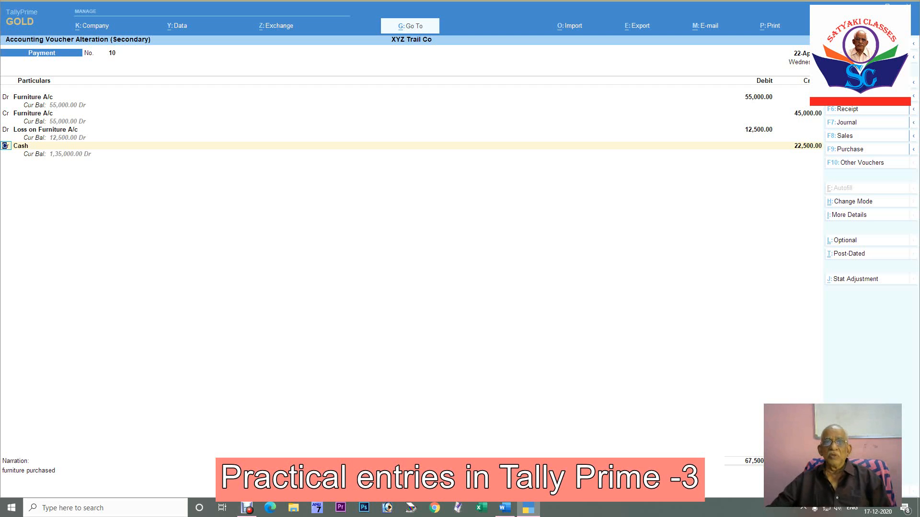
{"action": "key", "text": "ctrl"}
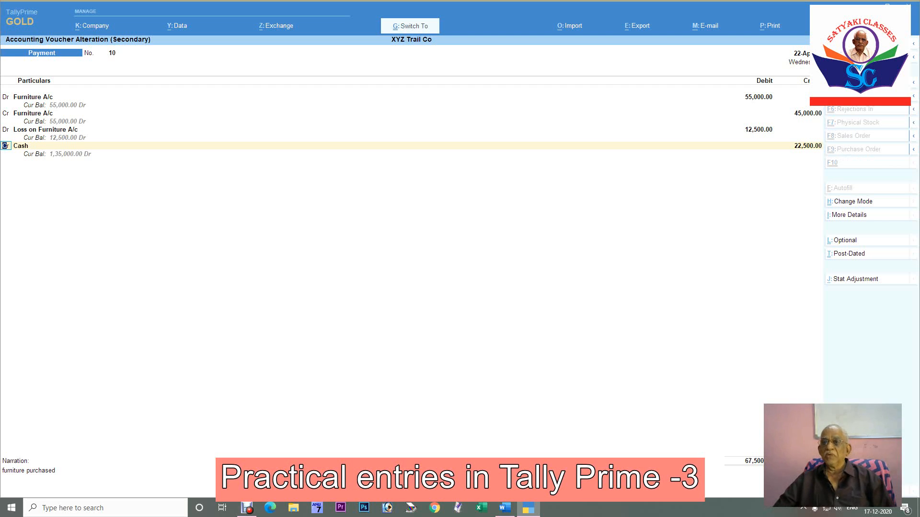
{"action": "key", "text": "ctrl+a"}
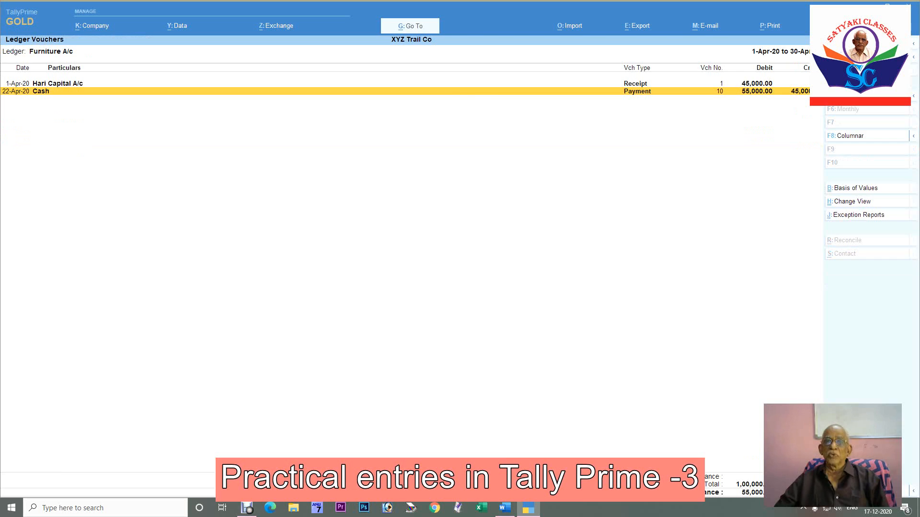
- Reopen the Balance Sheet in detailed form and drill down from Furniture A/c to its April vouchers
{"action": "key", "text": "alt+g"}
{"action": "key", "text": "Return"}
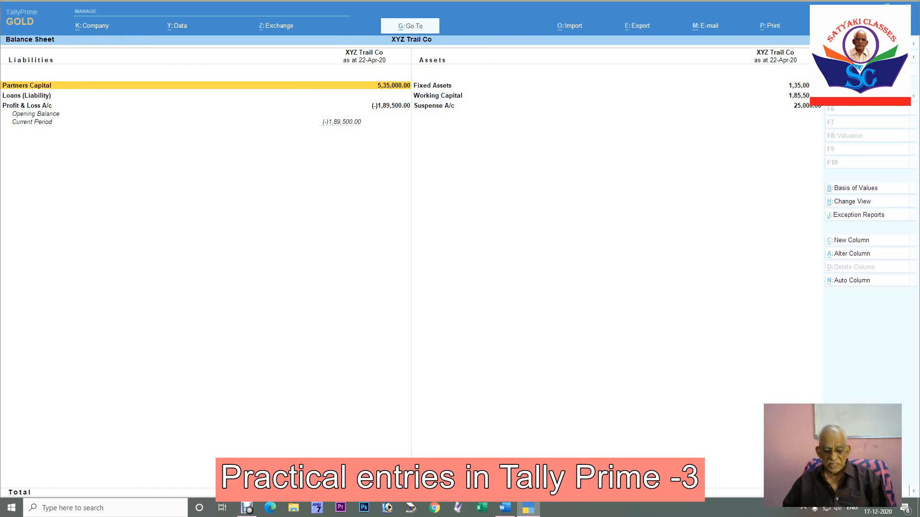
{"action": "key", "text": "alt+F5"}
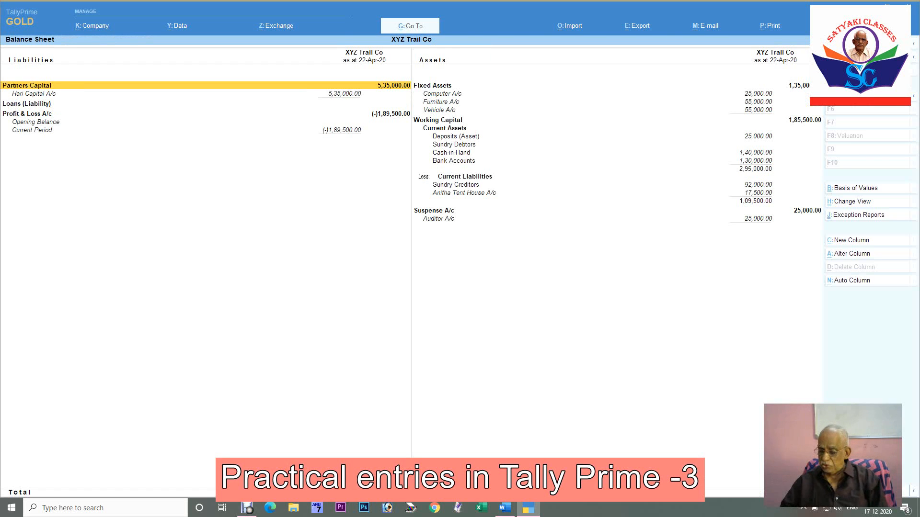
{"action": "key", "text": "Right"}
{"action": "key", "text": "Down"}
{"action": "key", "text": "Down"}
{"action": "key", "text": "Return"}
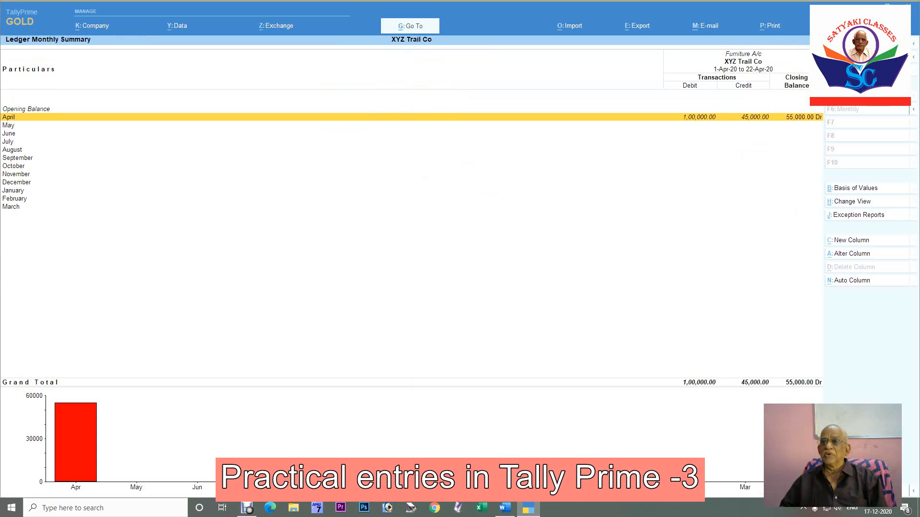
{"action": "key", "text": "Return"}
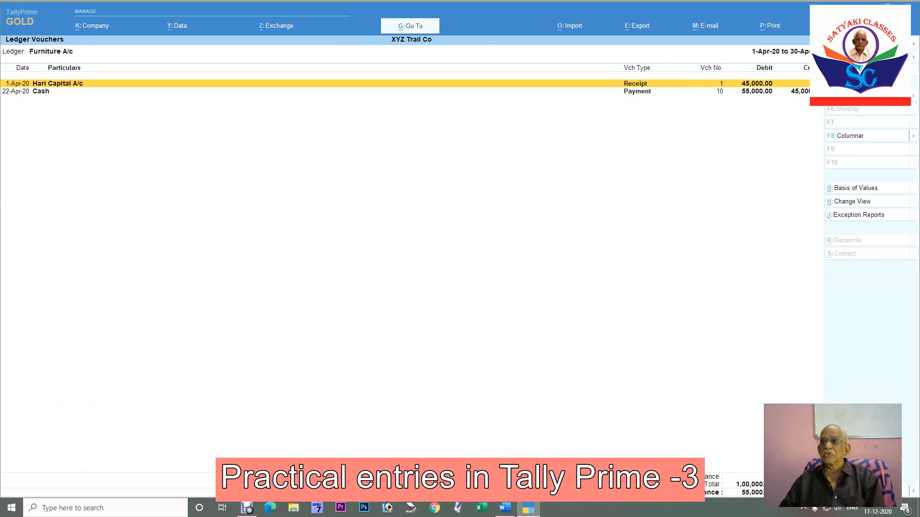
{"action": "key", "text": "Down"}
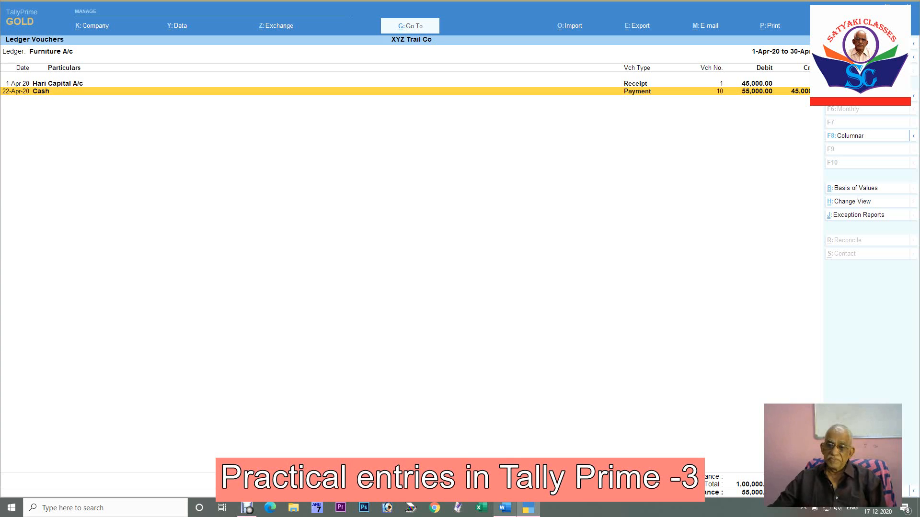
- Switch to the Word illustration to read the 23-4-20 motherboard purchase, and return to TallyPrime
{"action": "left_click", "coordinate": [505, 509]}
{"action": "scroll", "coordinate": [461, 264], "scroll_direction": "down", "scroll_amount": 1}
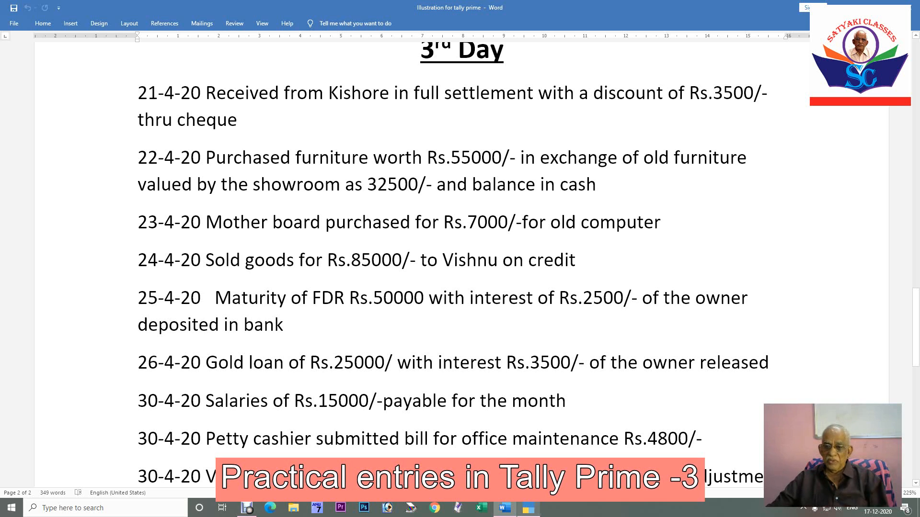
{"action": "left_click", "coordinate": [529, 509]}
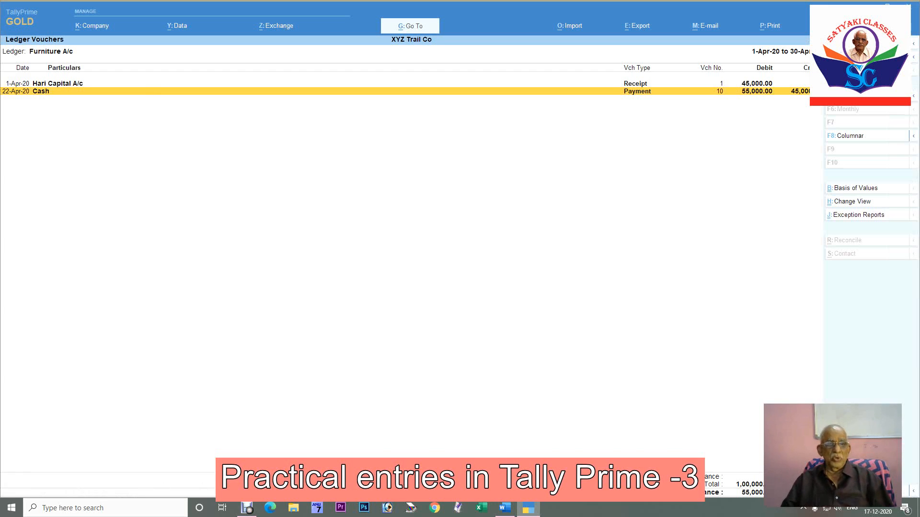
- Duplicate the 22-Apr-20 payment voucher, start replacing its first debit ledger, and date the copy 23-4-2020
{"action": "key", "text": "ctrl"}
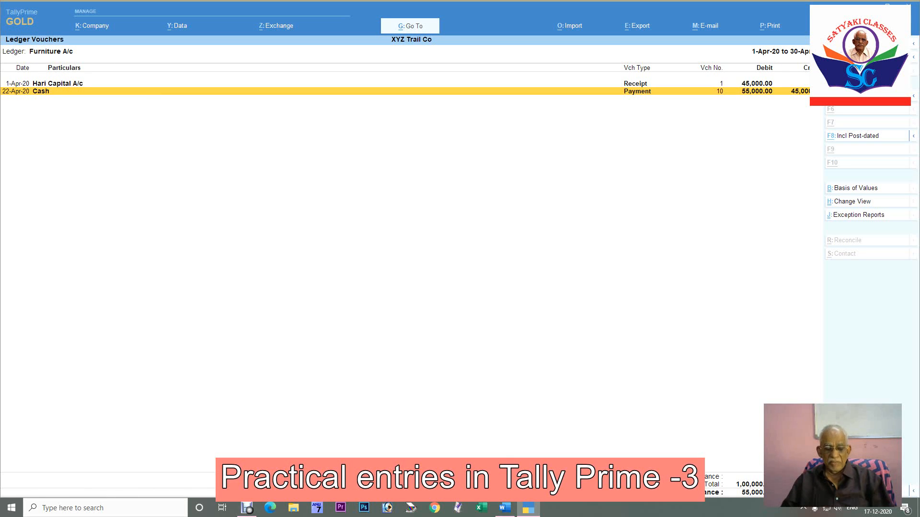
{"action": "key", "text": "alt+2"}
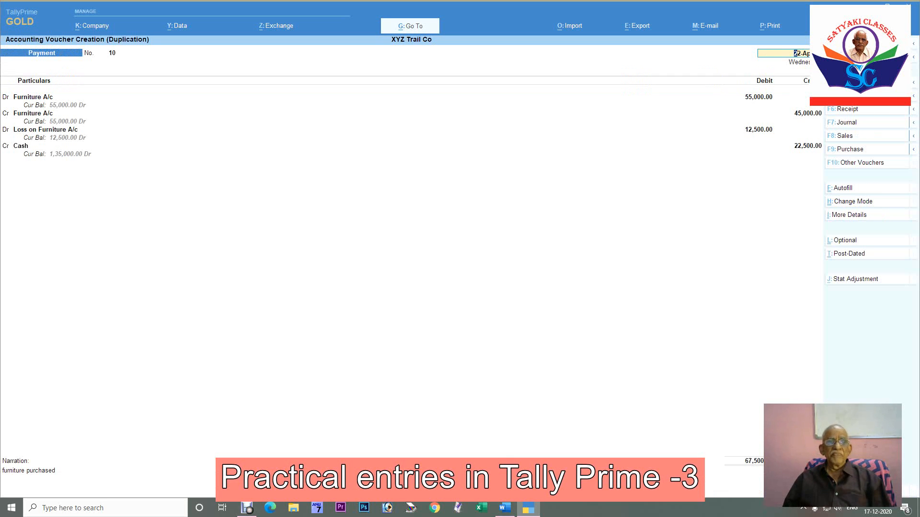
{"action": "key", "text": "Return"}
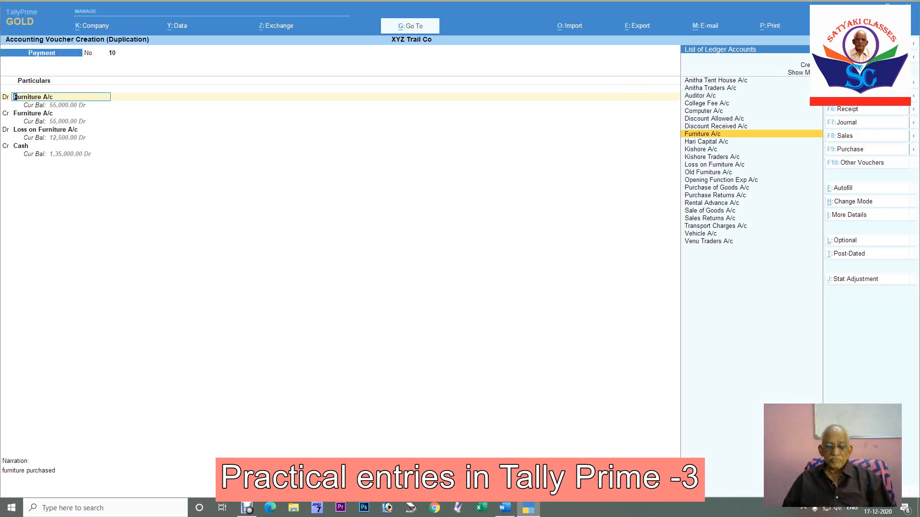
{"action": "type", "text": "Com"}
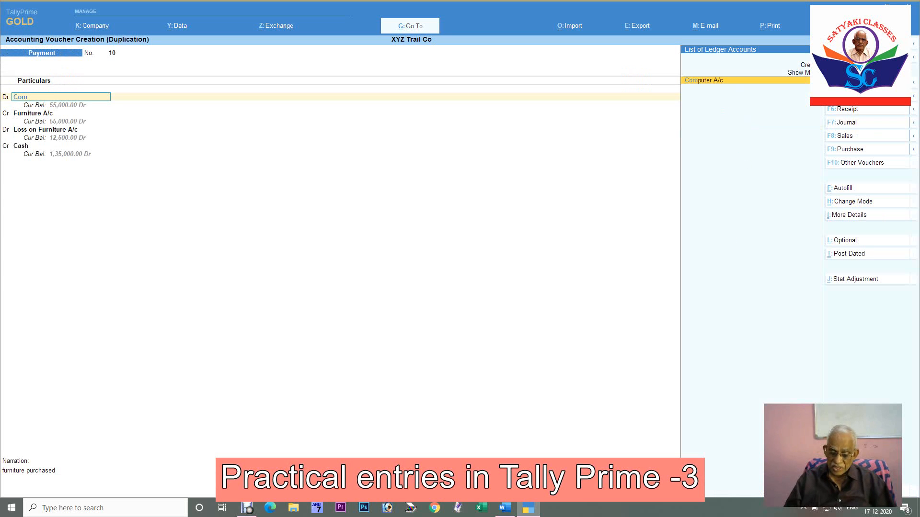
{"action": "key", "text": "F2"}
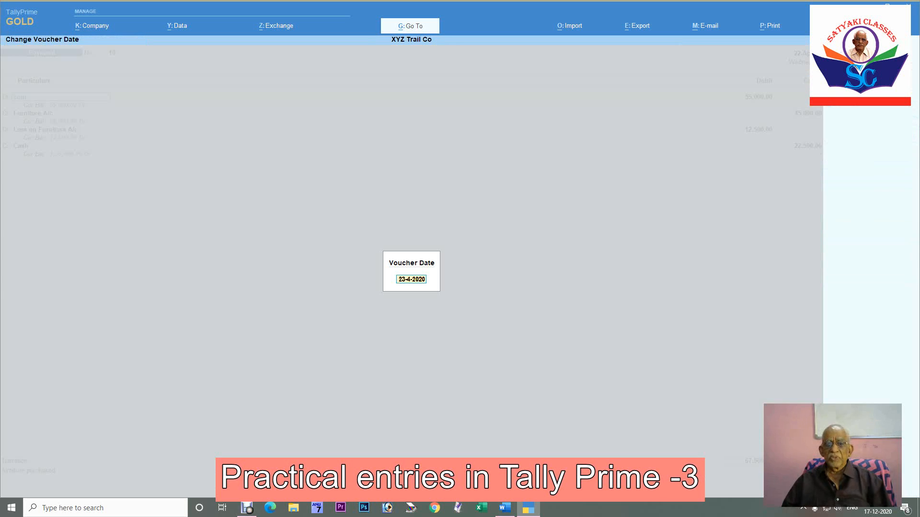
{"action": "key", "text": "Return"}
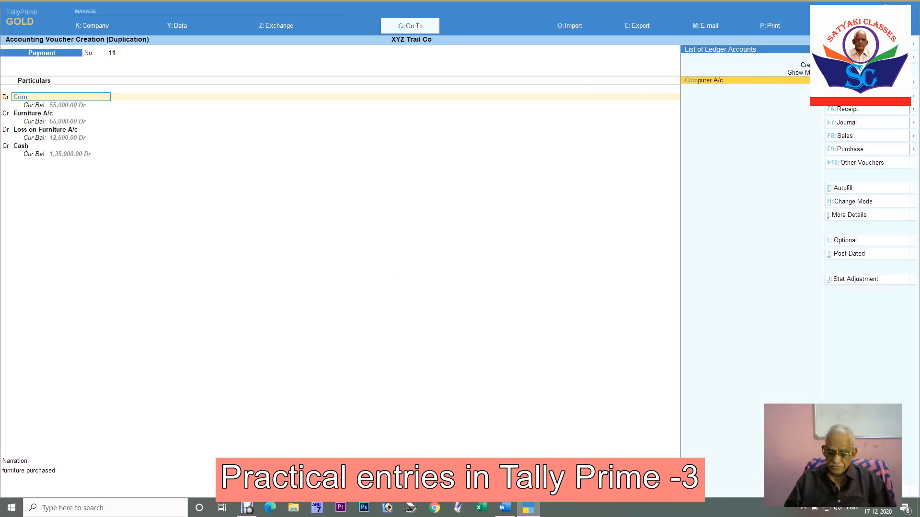
- Select Computer A/c as the duplicated voucher's first debit ledger, with an amount of 7,000
{"action": "type", "text": "pu"}
{"action": "key", "text": "Return"}
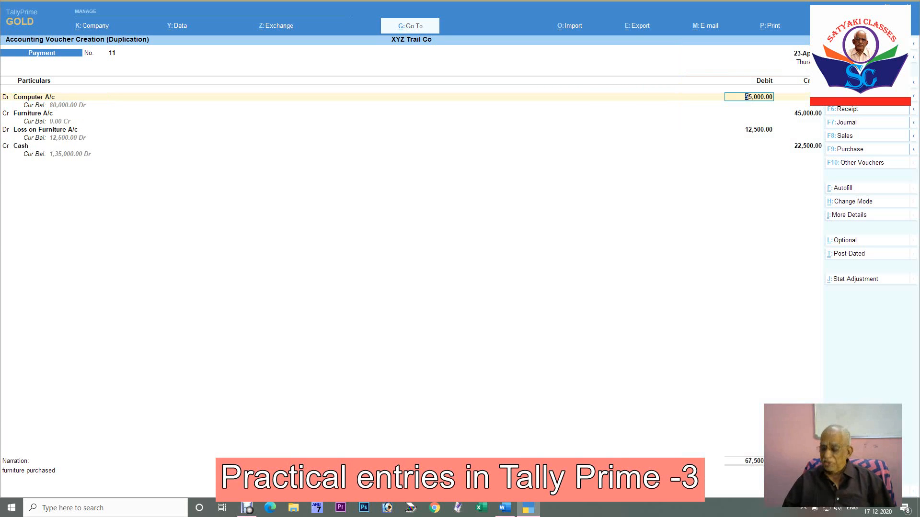
{"action": "type", "text": "7000"}
{"action": "key", "text": "Return"}
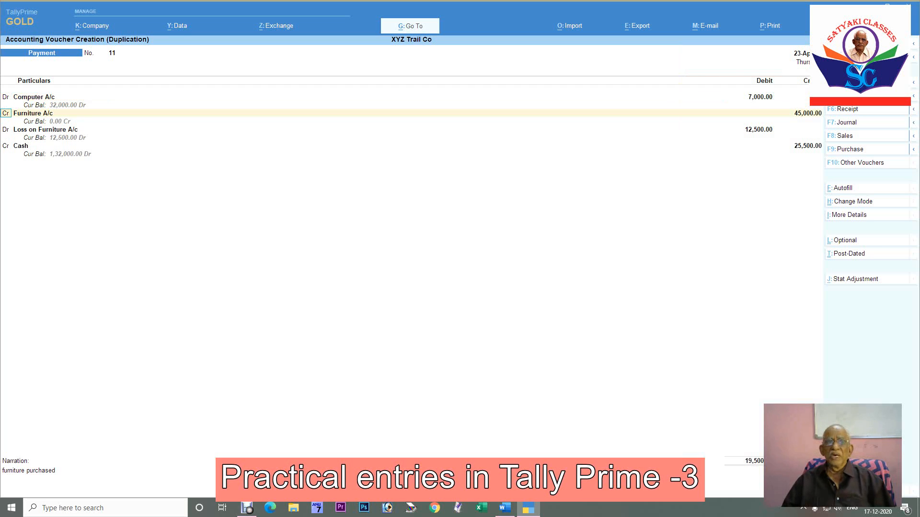
- Replace the duplicated voucher's Furniture A/c credit with Cash for 7,000, dropping the leftover ledger lines
{"action": "key", "text": "Return"}
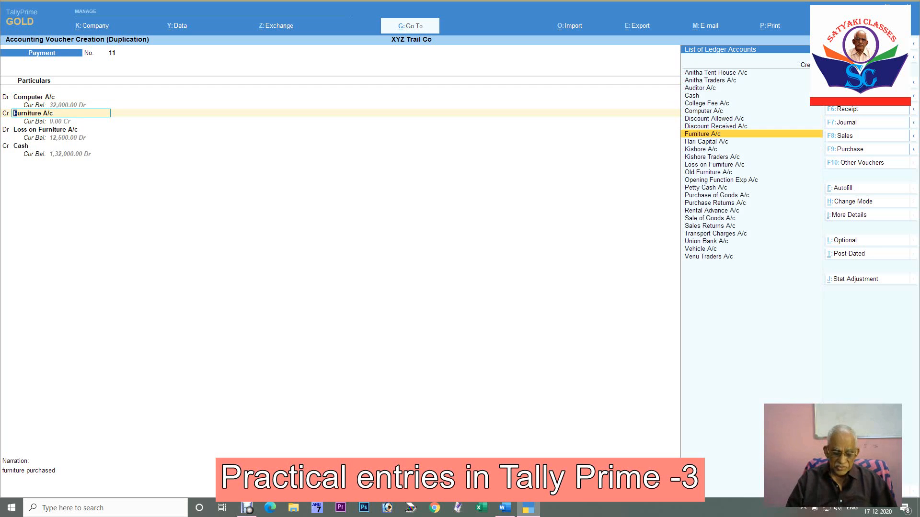
{"action": "type", "text": "Cas"}
{"action": "key", "text": "Return"}
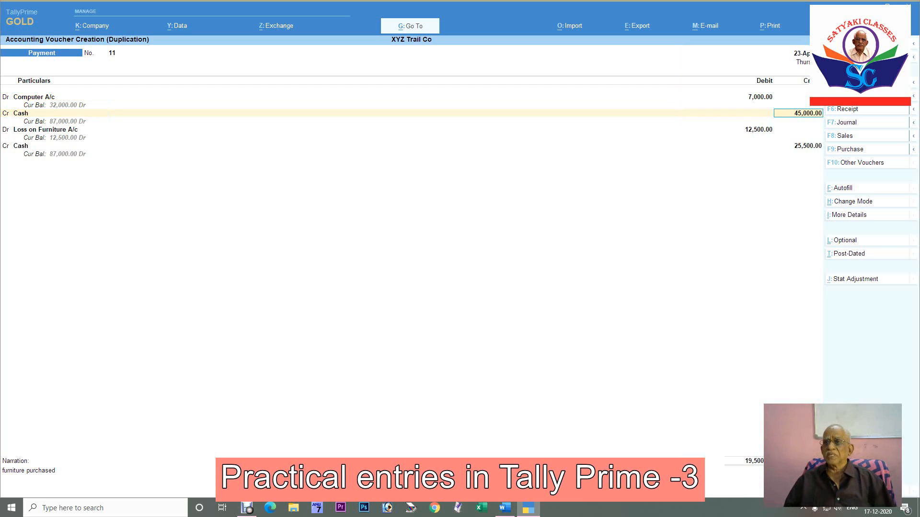
{"action": "type", "text": "7,00"}
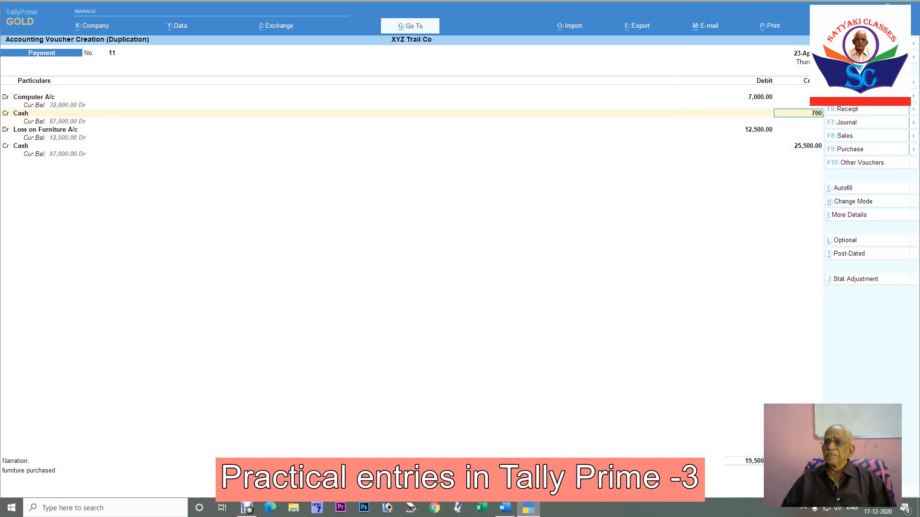
{"action": "type", "text": "0"}
{"action": "key", "text": "Return"}
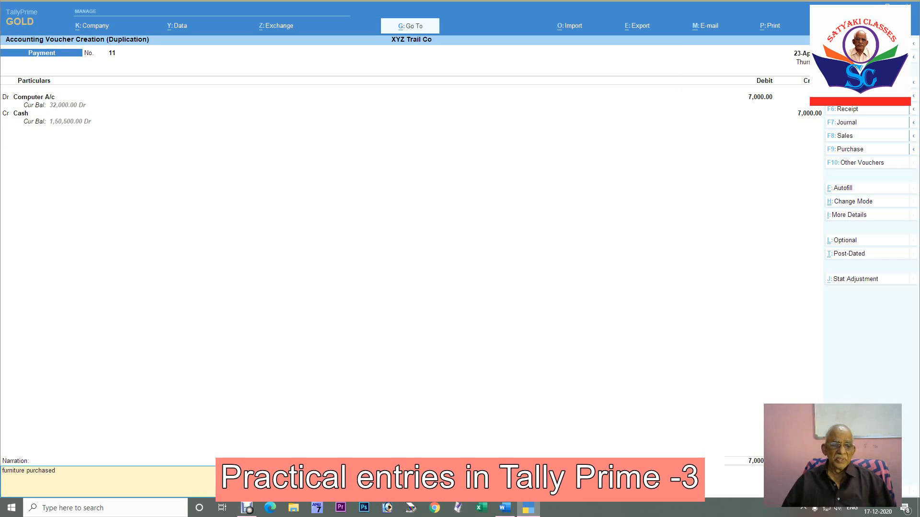
- Change the voucher's narration to "mother board purchased" and save the payment voucher
{"action": "type", "text": "mo"}
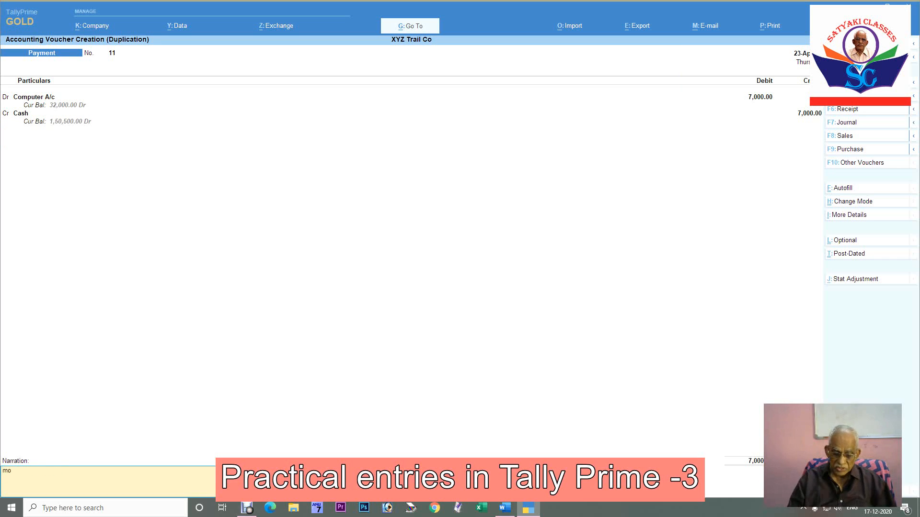
{"action": "type", "text": "ther boa"}
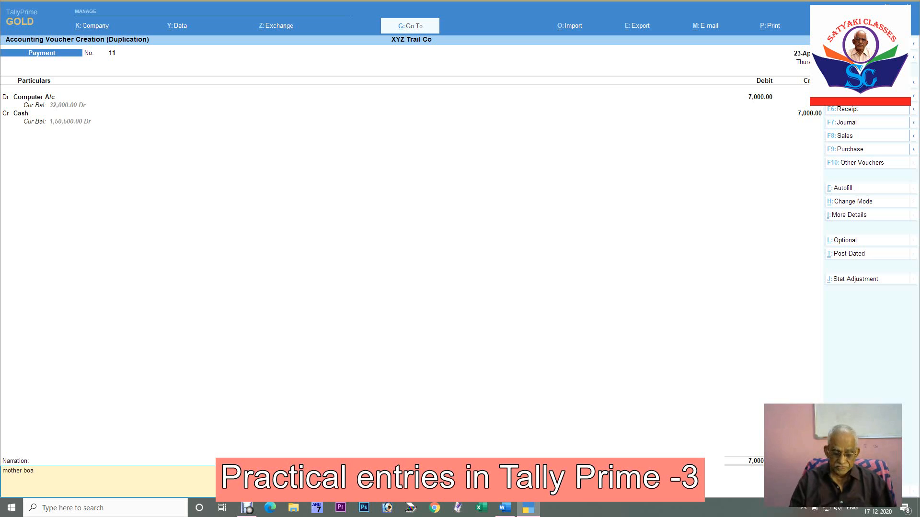
{"action": "type", "text": "rd purchased"}
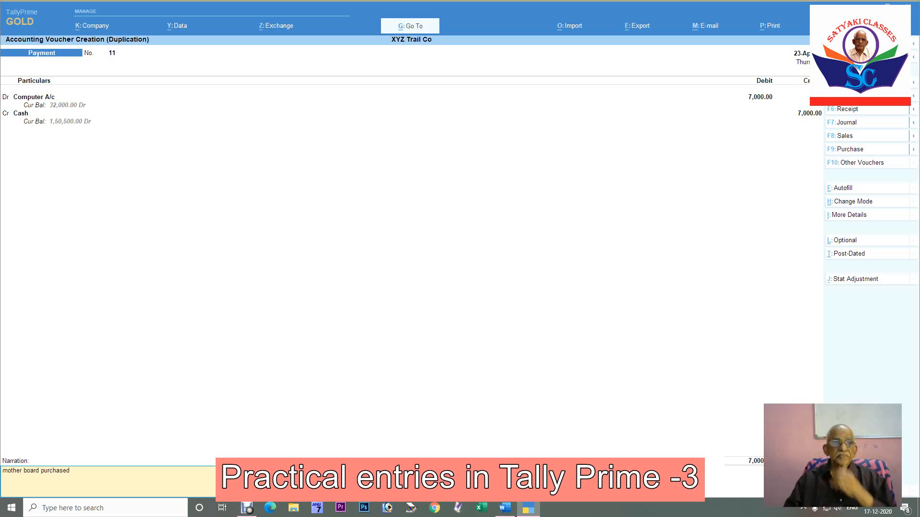
{"action": "key", "text": "ctrl"}
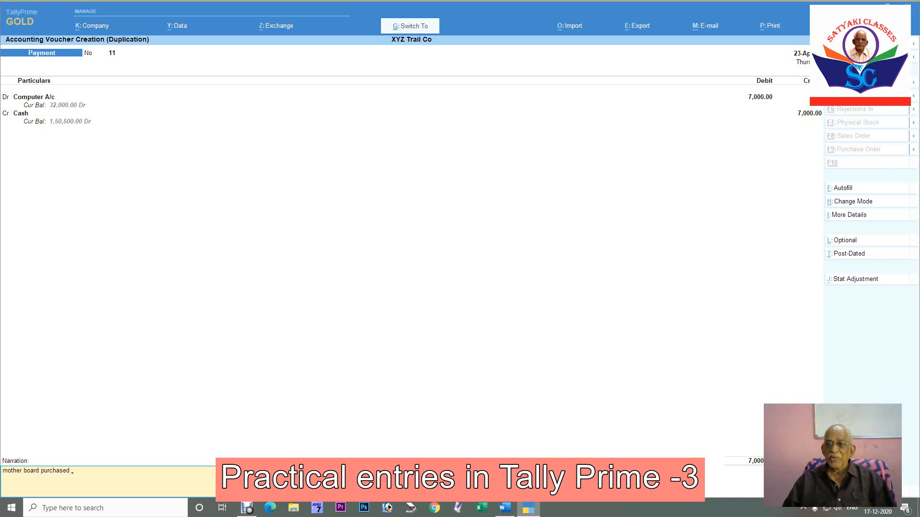
{"action": "key", "text": "ctrl+a"}
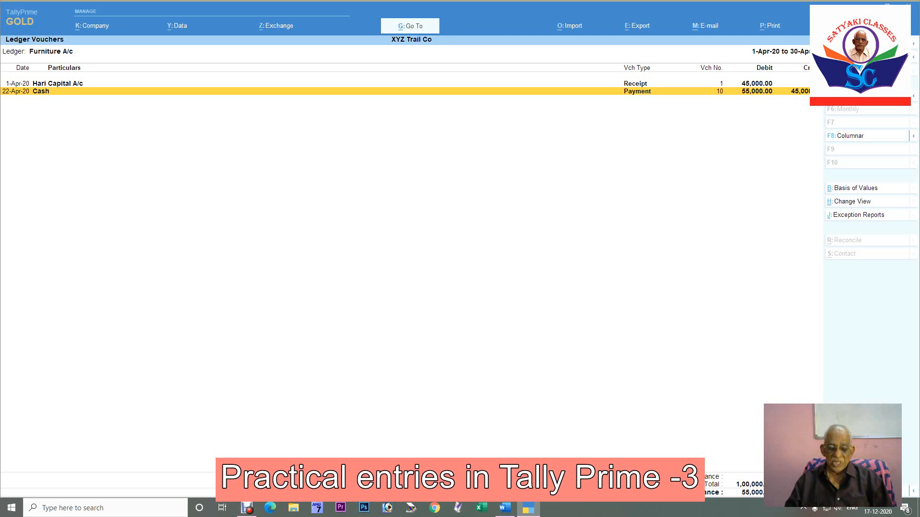
- Change the Ledger Vouchers report from Furniture A/c to Computer A/c to review its April entries
{"action": "key", "text": "F4"}
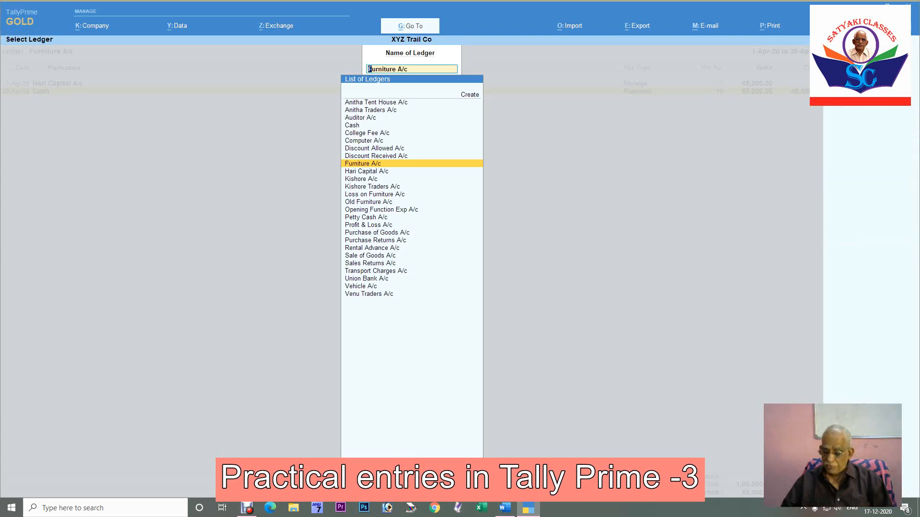
{"action": "type", "text": "Com"}
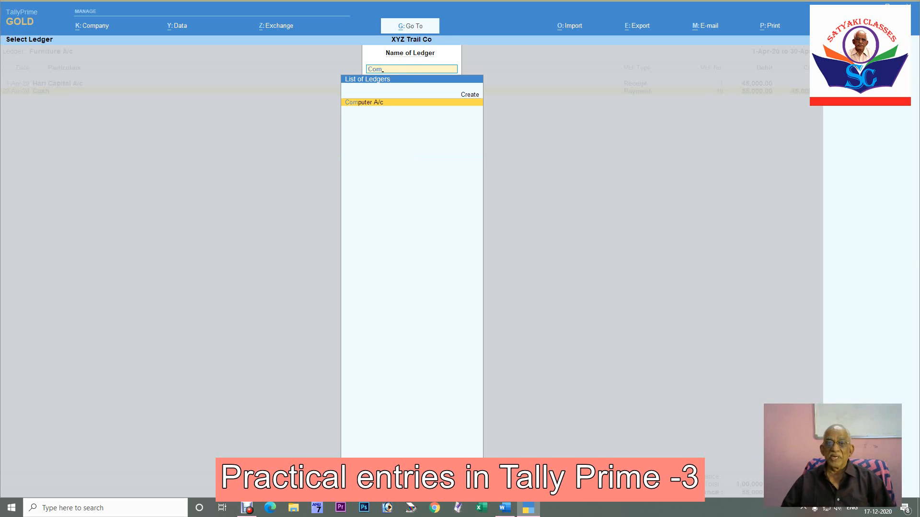
{"action": "key", "text": "Return"}
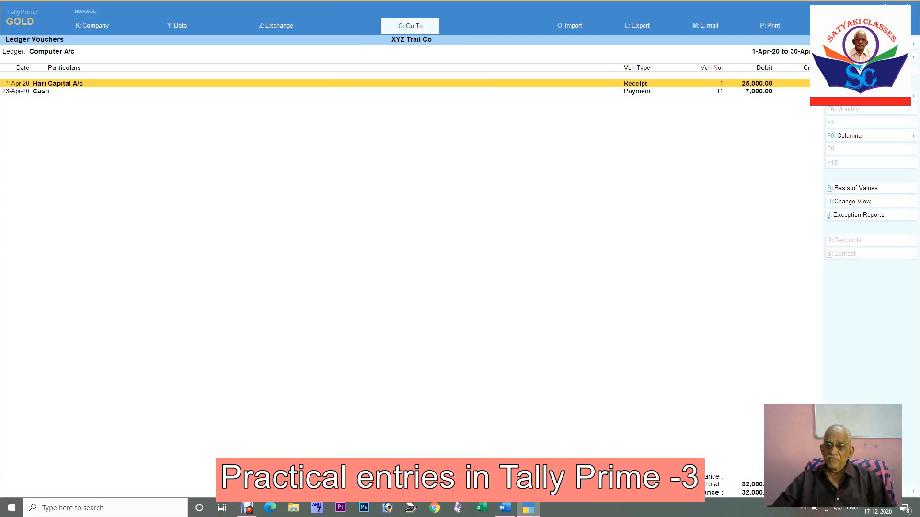
- Check the 24-4-20 transaction in the Word illustration, and back in TallyPrime duplicate the 23-Apr-20 payment voucher with the date 24-Apr-20
{"action": "left_click", "coordinate": [505, 508]}
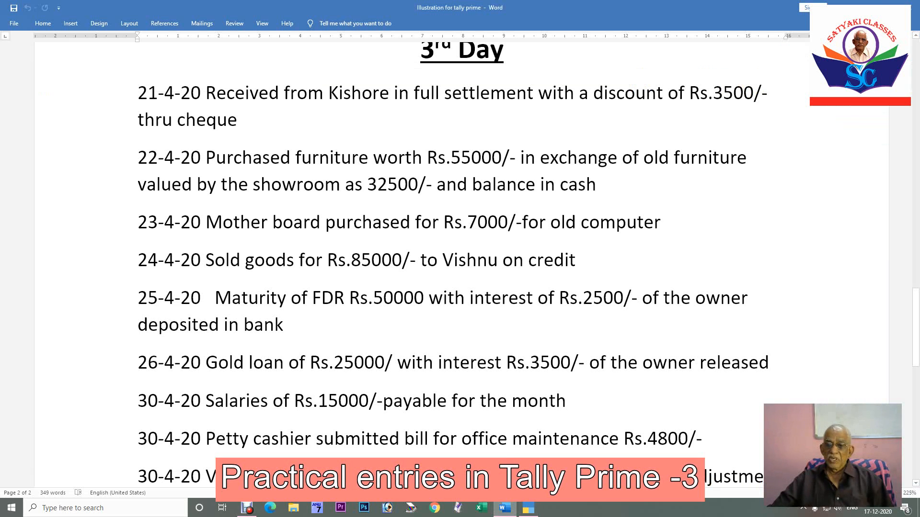
{"action": "left_click", "coordinate": [529, 508]}
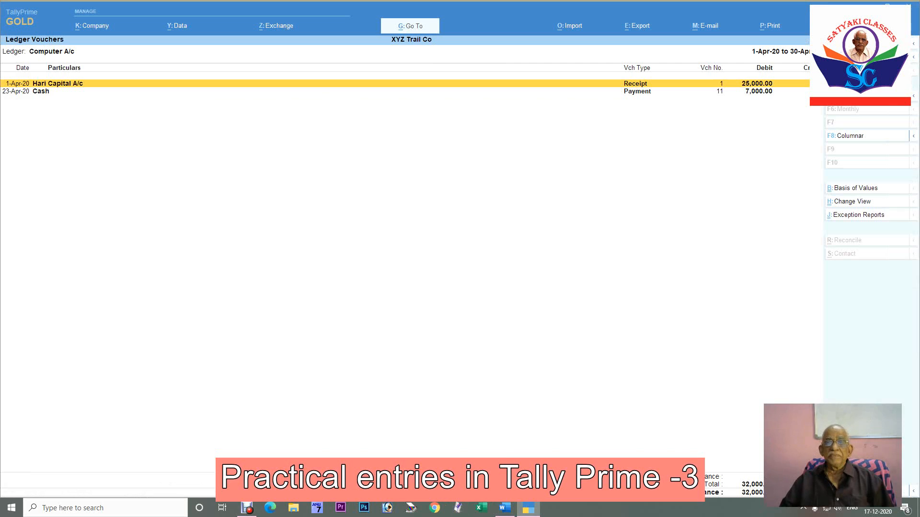
{"action": "key", "text": "Down"}
{"action": "key", "text": "alt"}
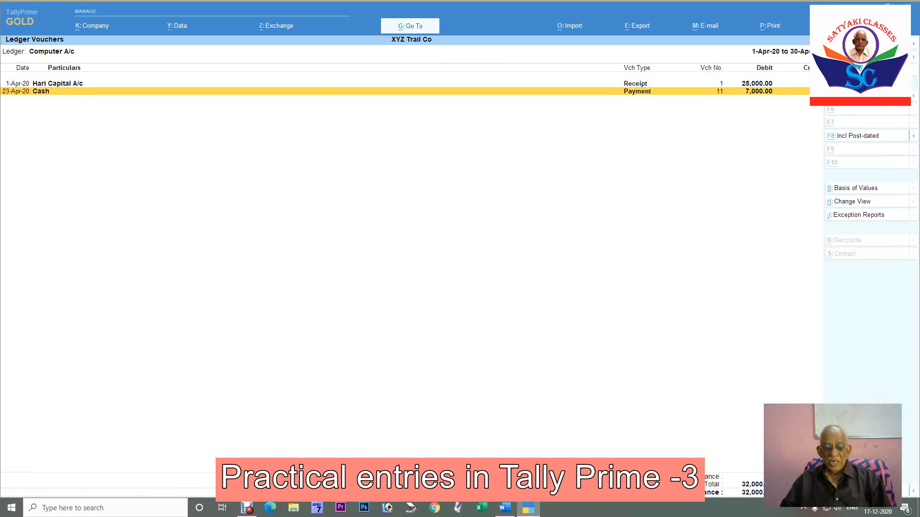
{"action": "key", "text": "Return"}
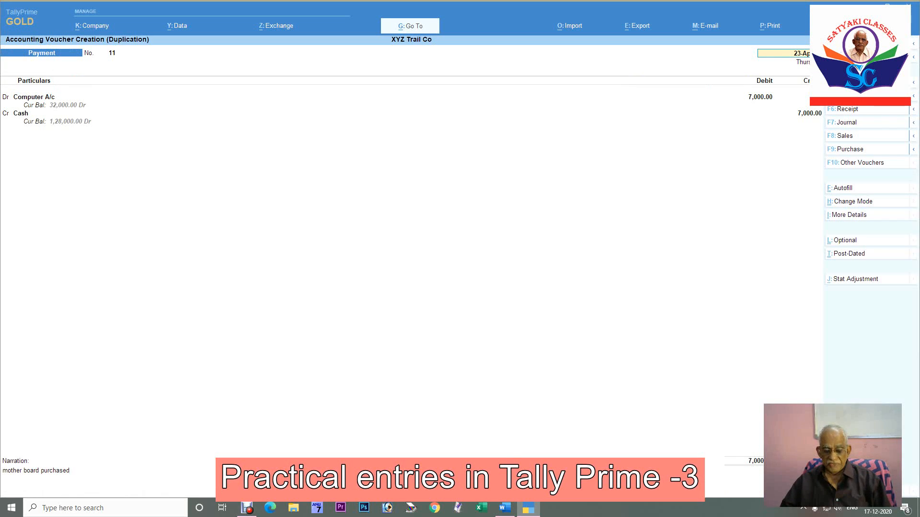
{"action": "key", "text": "F2"}
{"action": "type", "text": "24"}
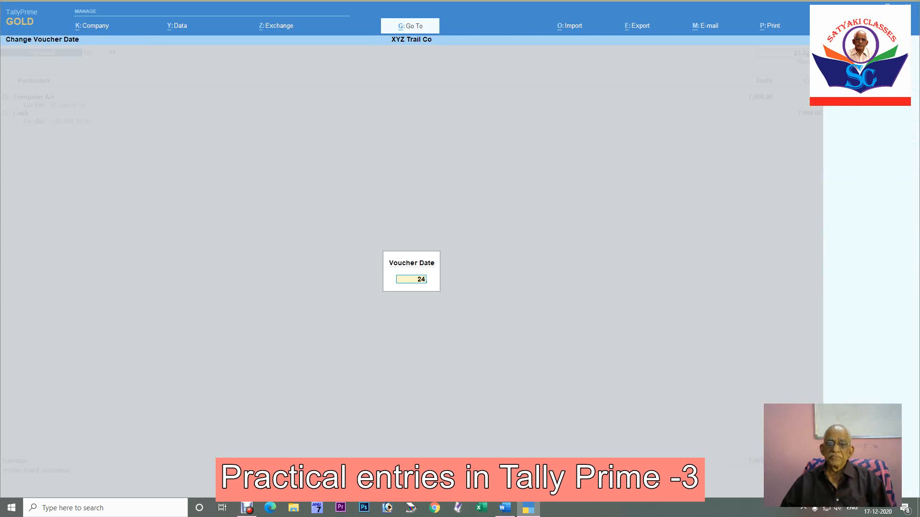
{"action": "key", "text": "Return"}
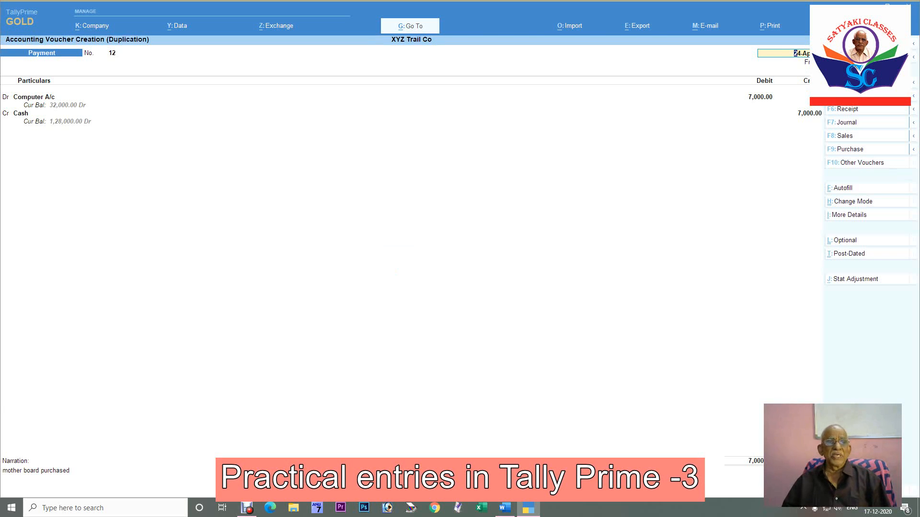
{"action": "key", "text": "Return"}
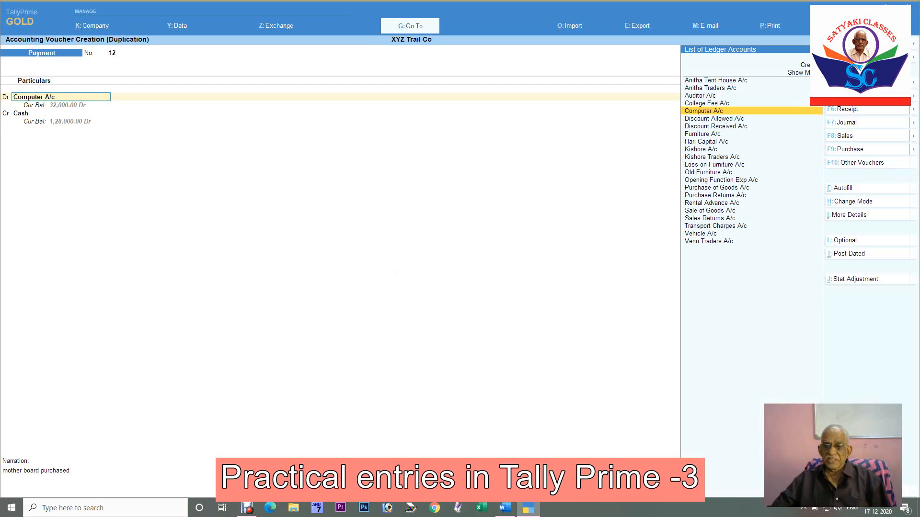
- Reread the 24-4-20 credit sale in Word, and in TallyPrime convert the duplicate into a Sales voucher in As Voucher mode
{"action": "left_click", "coordinate": [504, 508]}
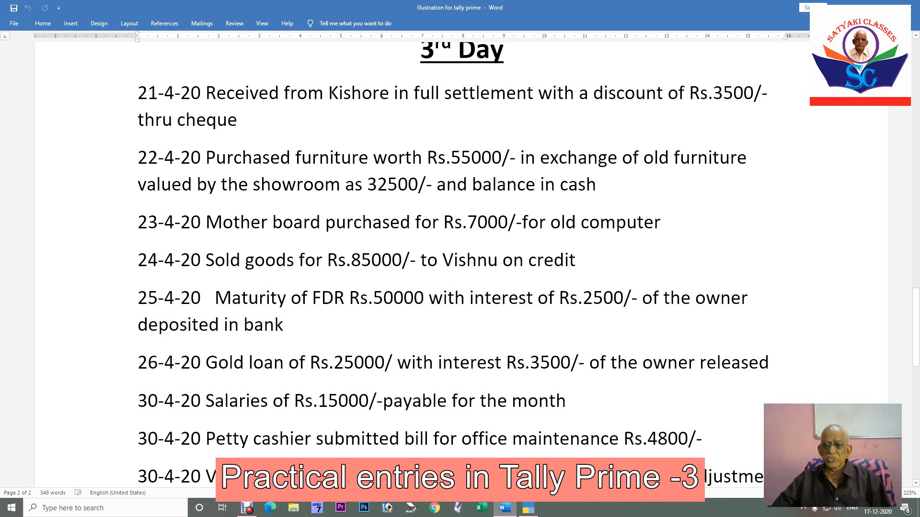
{"action": "left_click", "coordinate": [528, 509]}
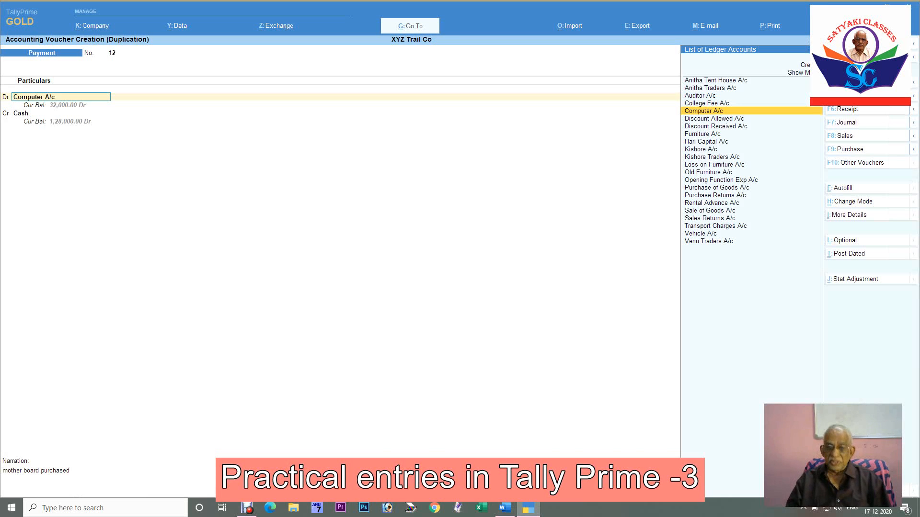
{"action": "key", "text": "F8"}
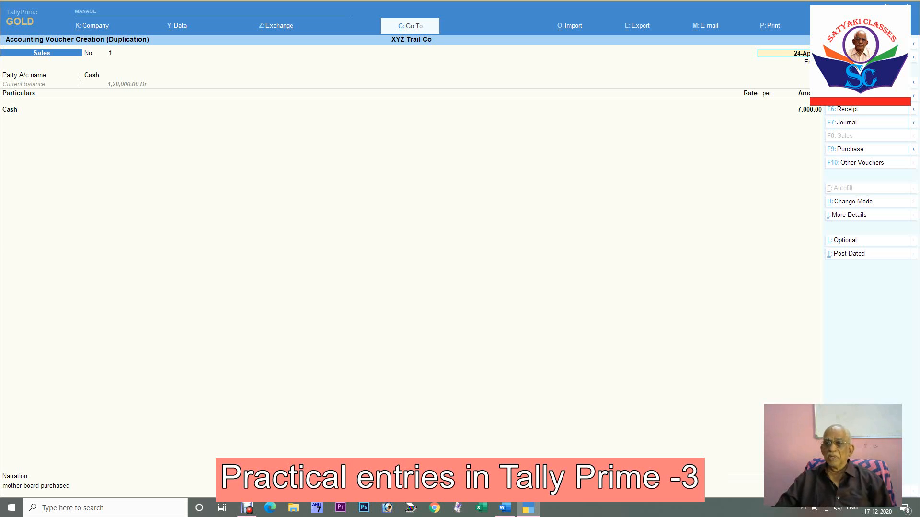
{"action": "key", "text": "ctrl+h"}
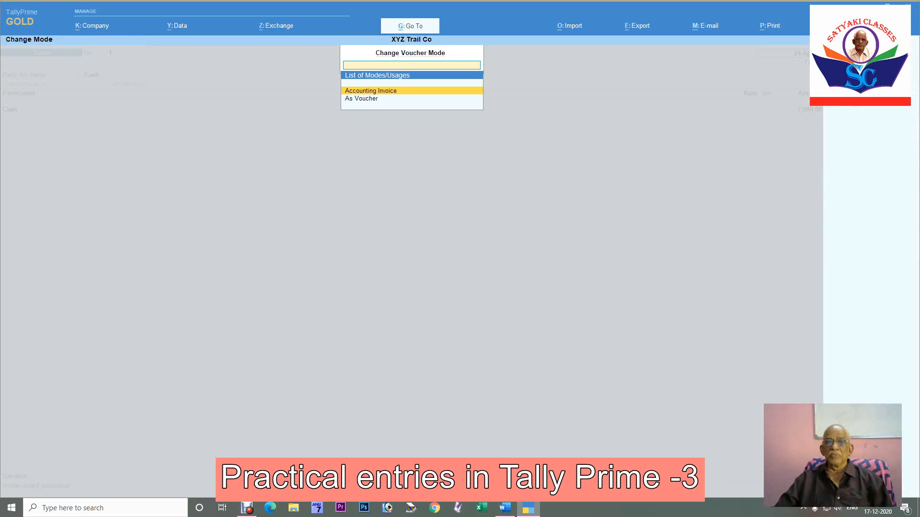
{"action": "key", "text": "Down"}
{"action": "key", "text": "Return"}
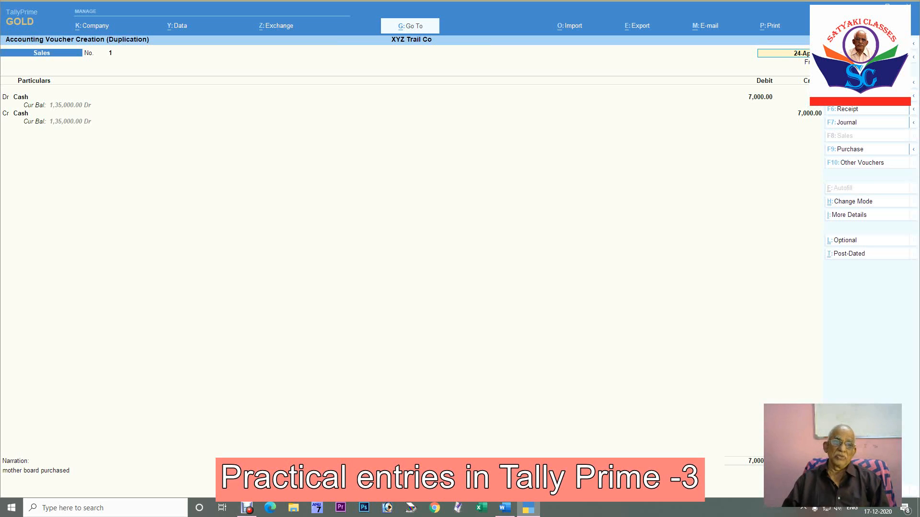
- Create a ledger for the credit customer under Sundry Debtors from the sales voucher's debit line
{"action": "key", "text": "Return"}
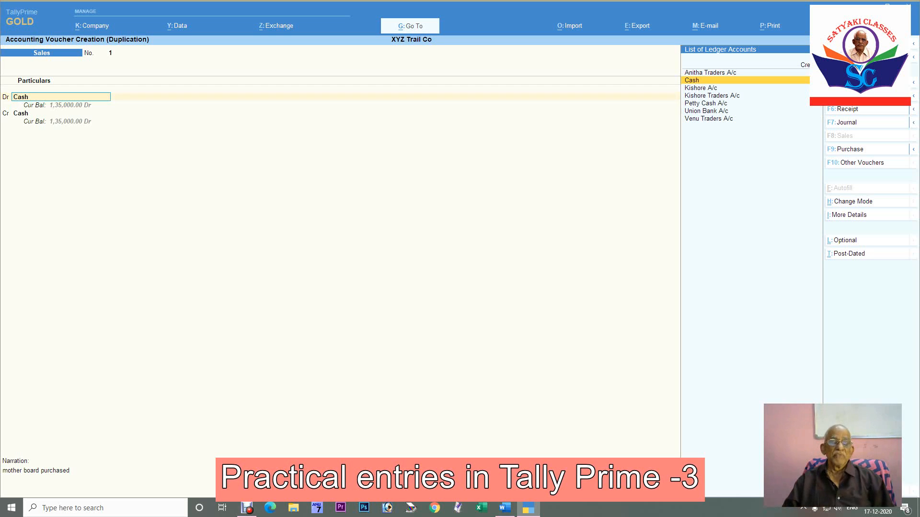
{"action": "key", "text": "alt+c"}
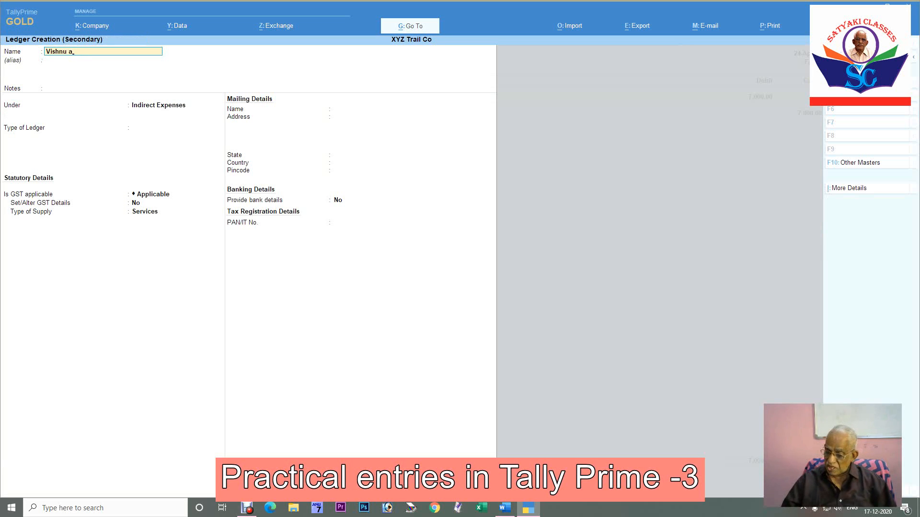
{"action": "type", "text": "Vishnu a/c"}
{"action": "key", "text": "Return"}
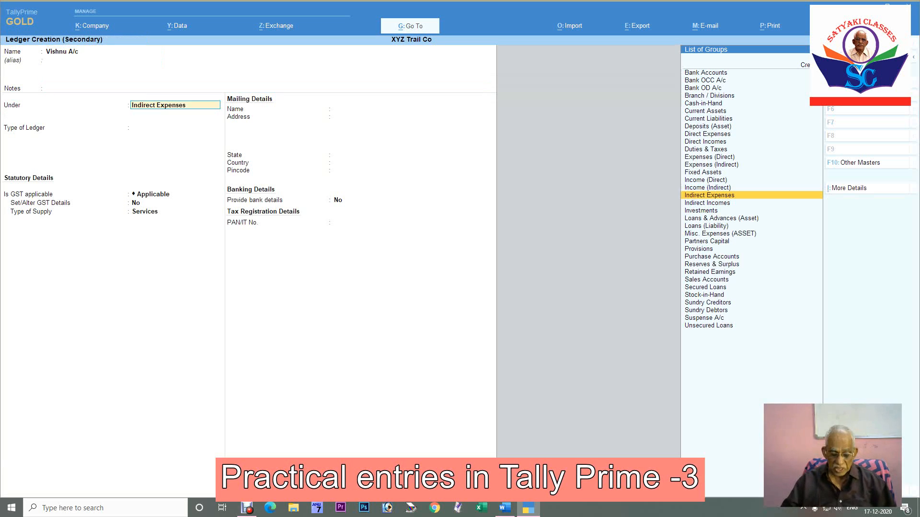
{"action": "type", "text": "Sun"}
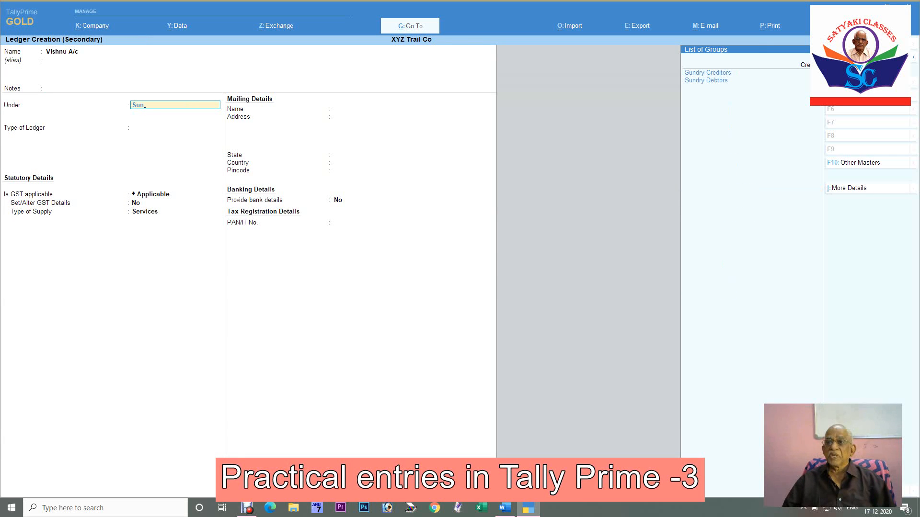
{"action": "key", "text": "Down"}
{"action": "key", "text": "Return"}
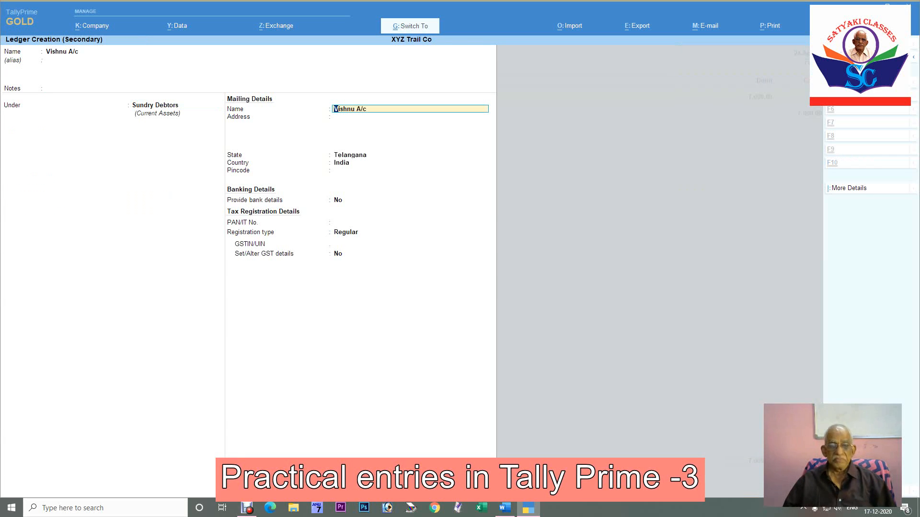
{"action": "key", "text": "ctrl+a"}
{"action": "key", "text": "Return"}
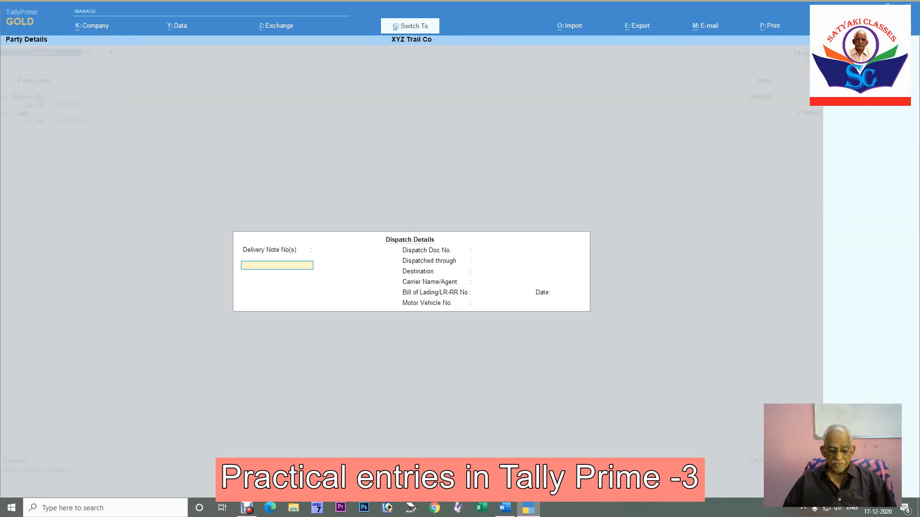
- Accept the blank dispatch details, debit the customer's account with 85,000 and credit Sale of Goods A/c with the same amount
{"action": "key", "text": "ctrl+a"}
{"action": "type", "text": "85000"}
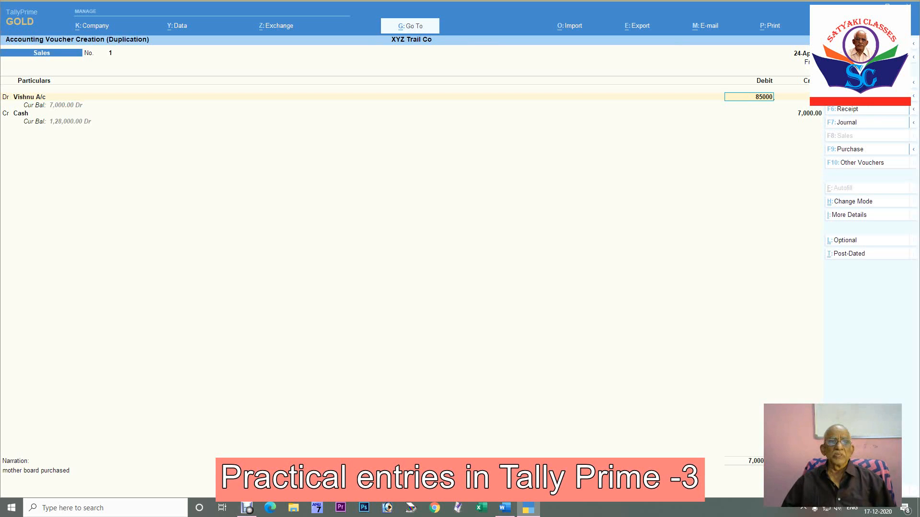
{"action": "key", "text": "Return"}
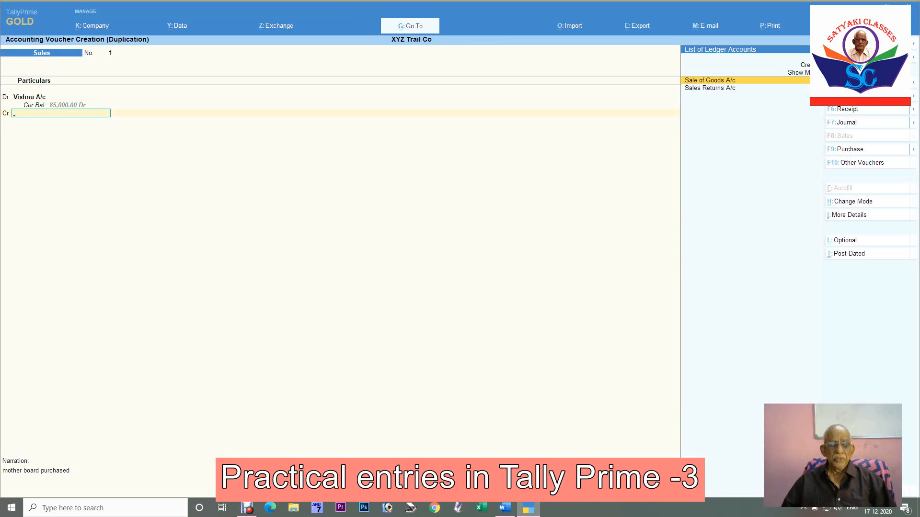
{"action": "type", "text": "Sale"}
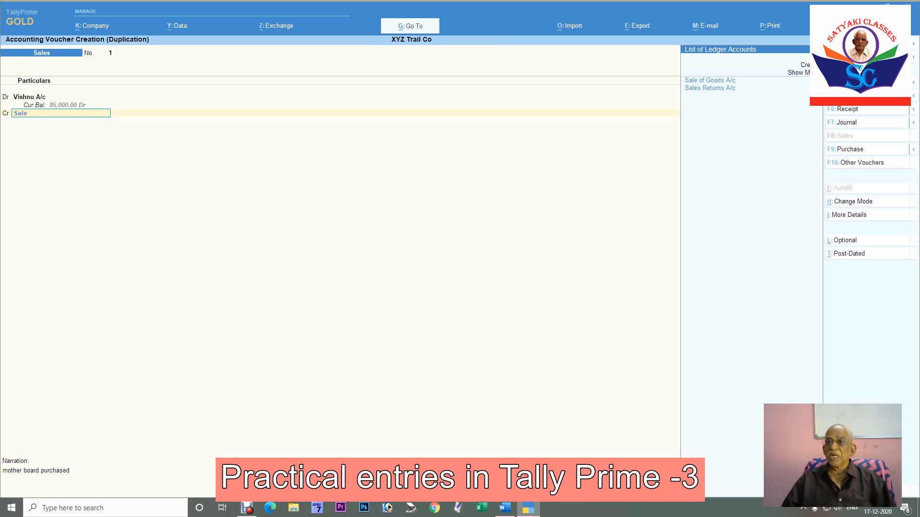
{"action": "key", "text": "Return"}
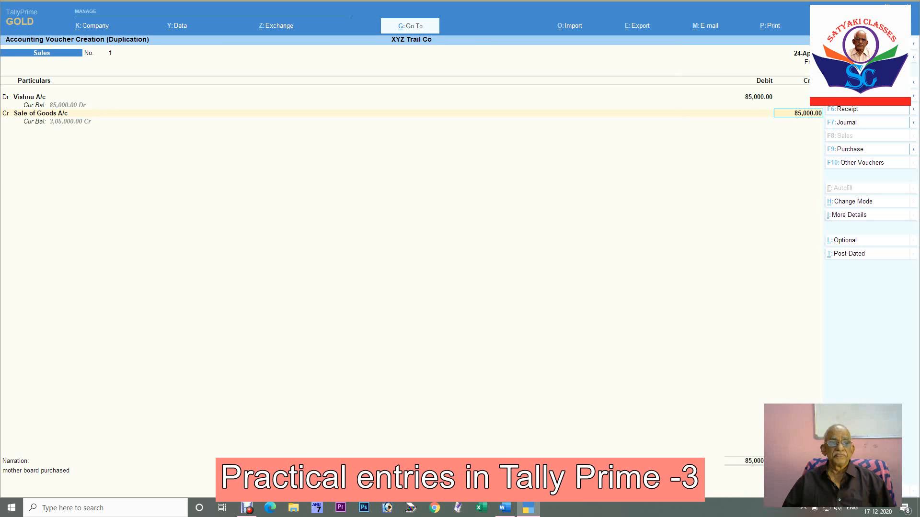
{"action": "key", "text": "Return"}
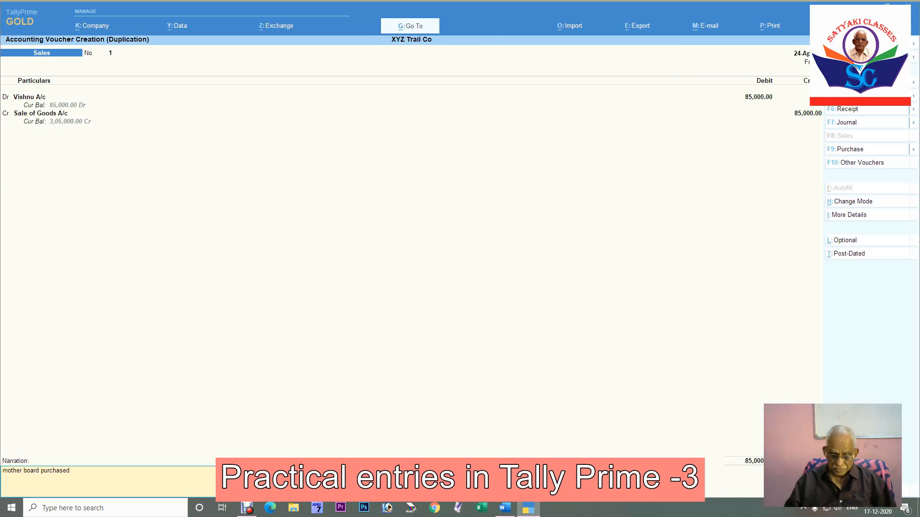
- Set the sales voucher's narration to "credit sale" and save the voucher
{"action": "type", "text": "credit"}
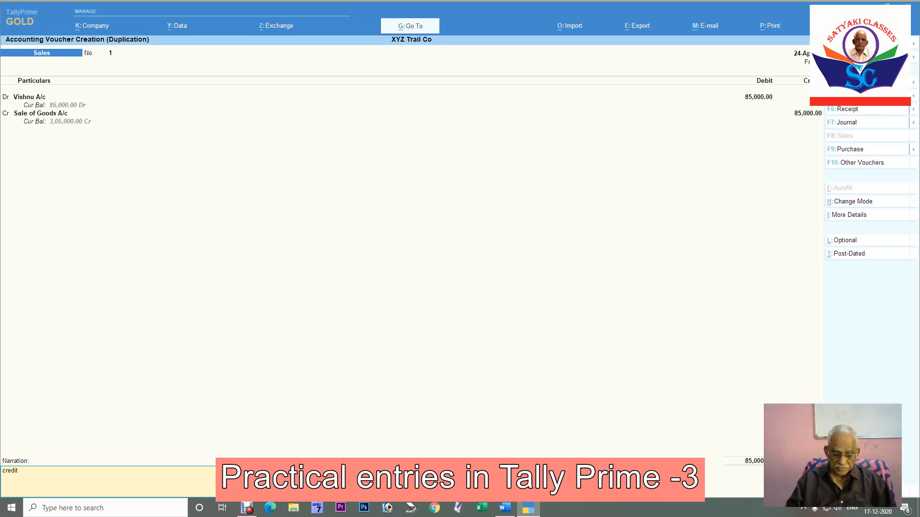
{"action": "type", "text": " sale"}
{"action": "key", "text": "Return"}
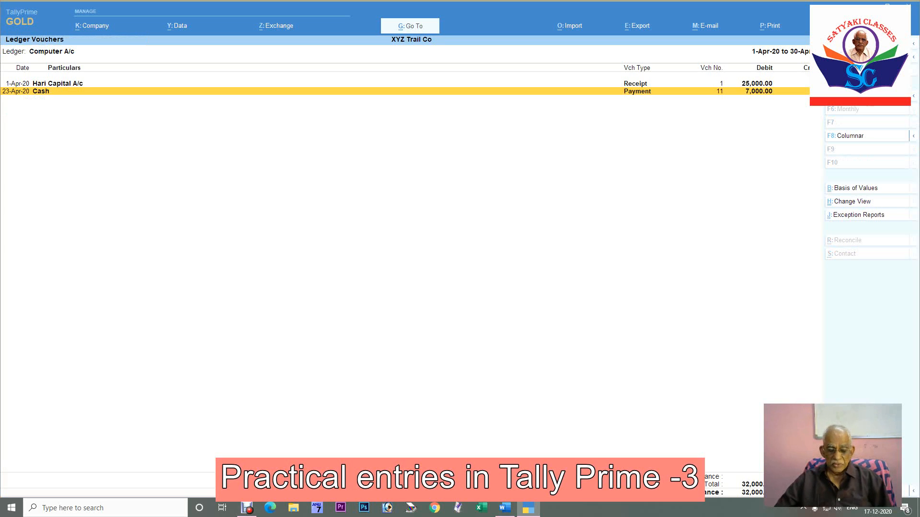
- Switch the Ledger Vouchers report from Computer A/c to the credit customer's account
{"action": "key", "text": "F4"}
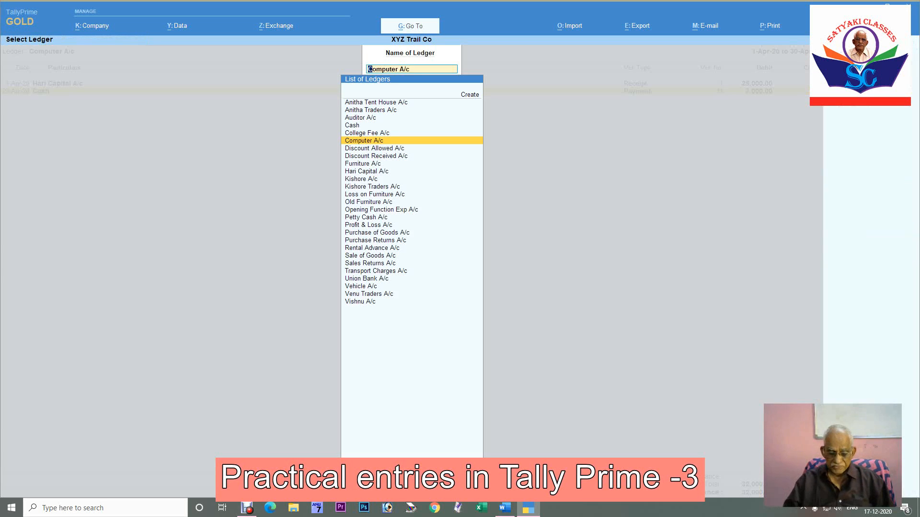
{"action": "type", "text": "Vishnu"}
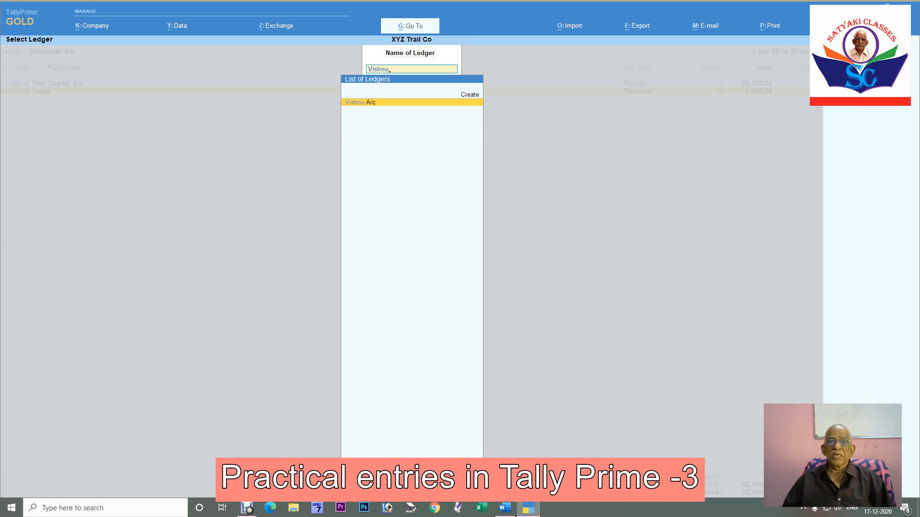
{"action": "key", "text": "Return"}
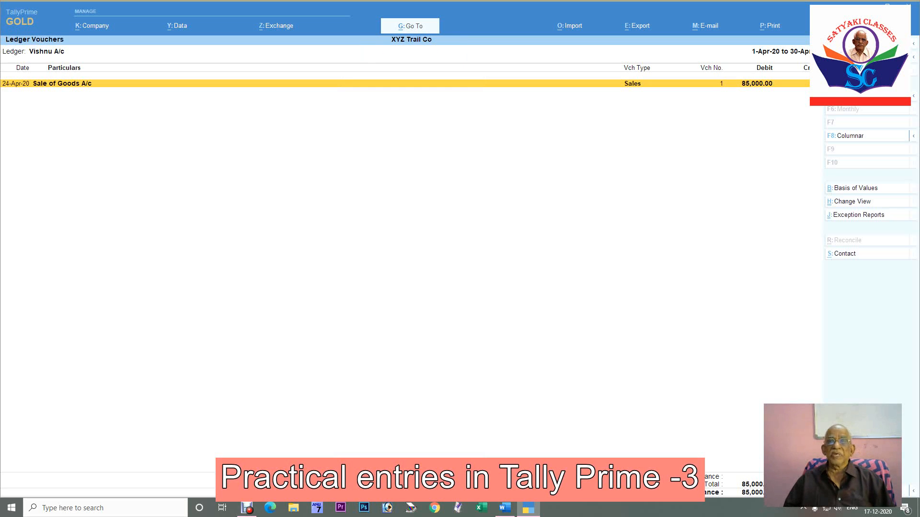
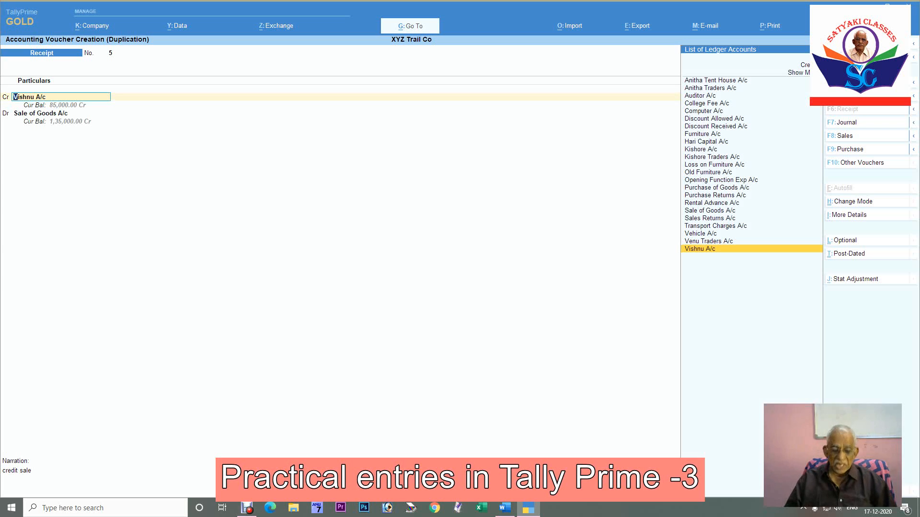
- In the duplicated Receipt voucher, credit the owner's capital account with 52,500
{"action": "type", "text": "Har"}
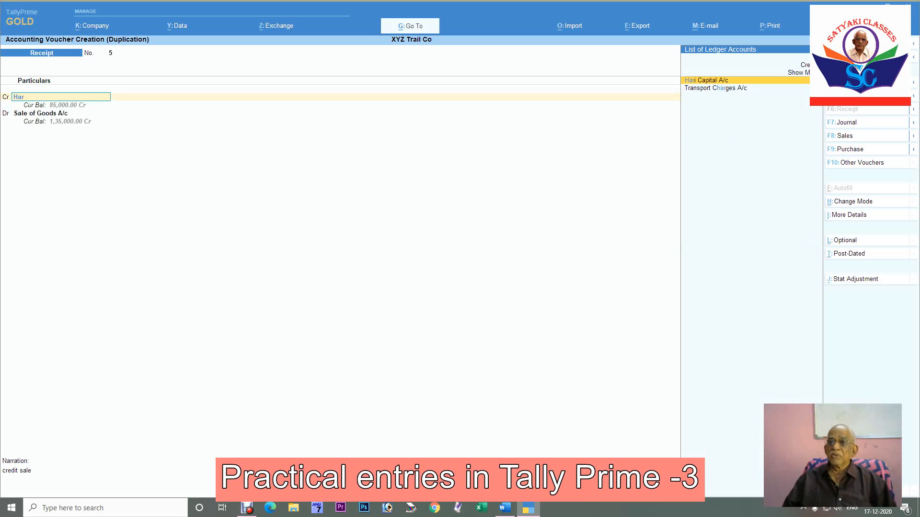
{"action": "key", "text": "Return"}
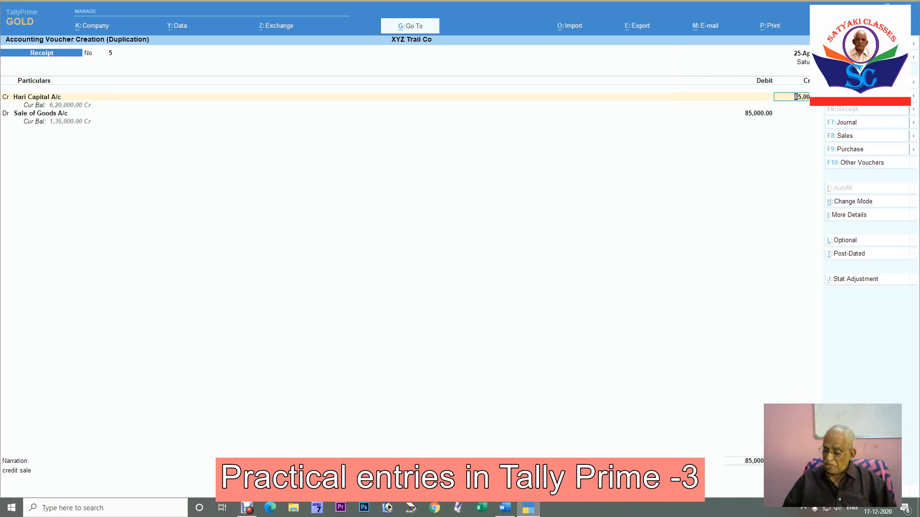
{"action": "type", "text": "52000"}
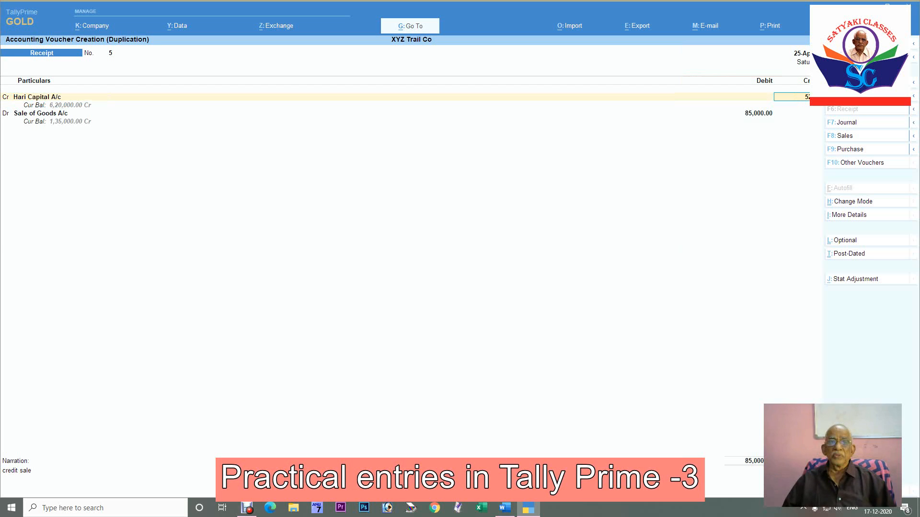
{"action": "key", "text": "Return"}
{"action": "key", "text": "Return"}
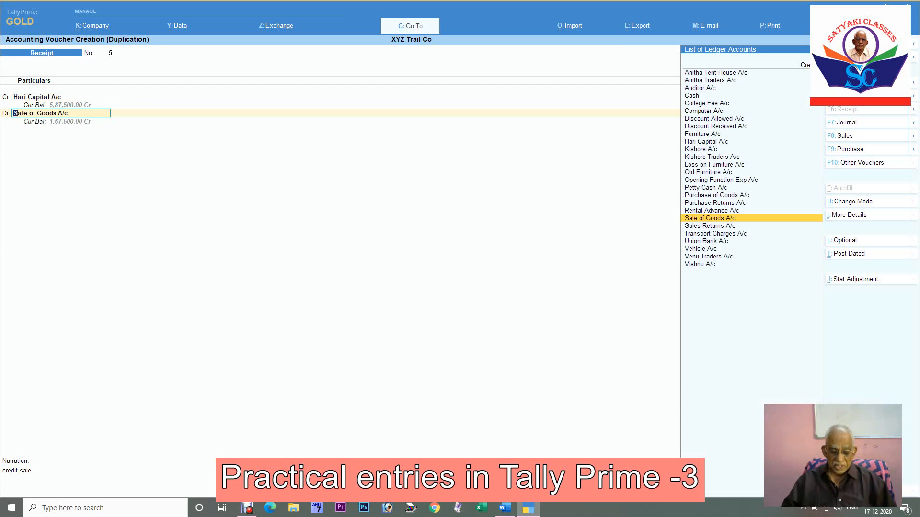
- Debit Union Bank A/c with 52,500 and accept its bank allocation as an e-Fund Transfer dated 25-Apr-20
{"action": "type", "text": "C"}
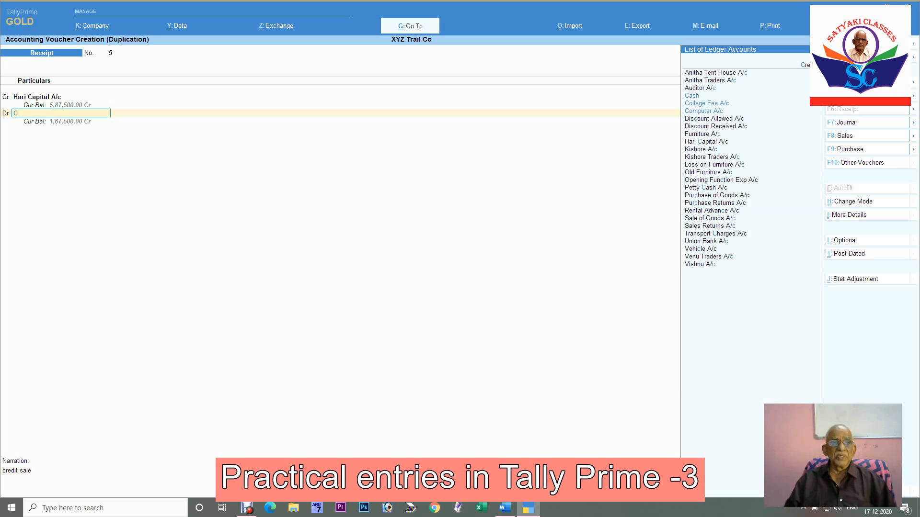
{"action": "key", "text": "BackSpace"}
{"action": "type", "text": "uni"}
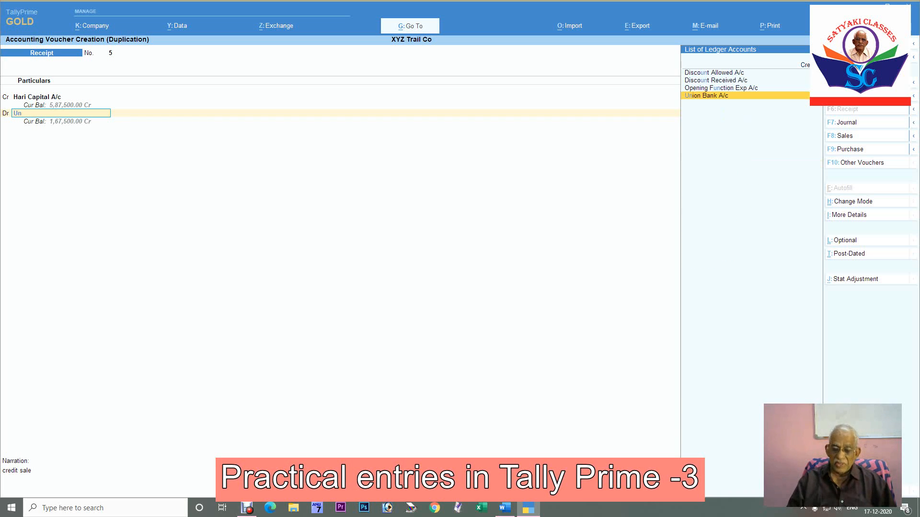
{"action": "key", "text": "Return"}
{"action": "key", "text": "Return"}
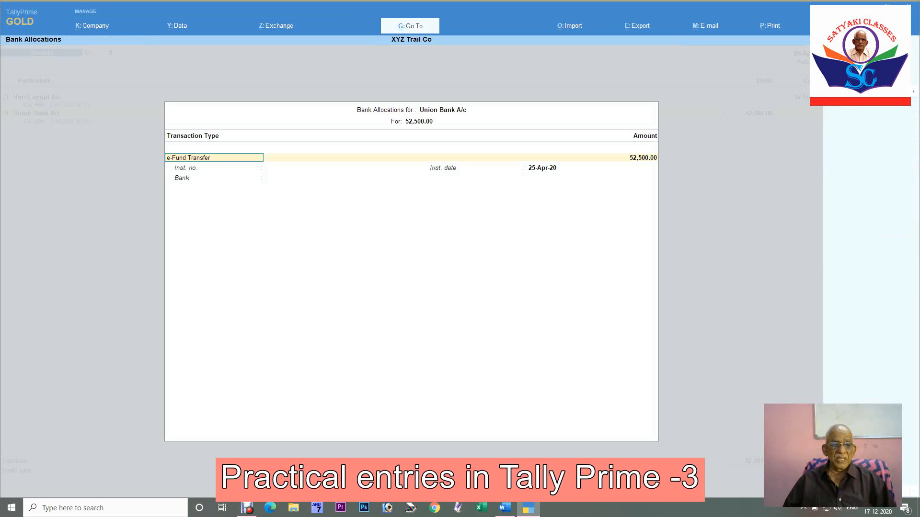
{"action": "key", "text": "Return"}
{"action": "key", "text": "Return"}
{"action": "key", "text": "Return"}
{"action": "key", "text": "Return"}
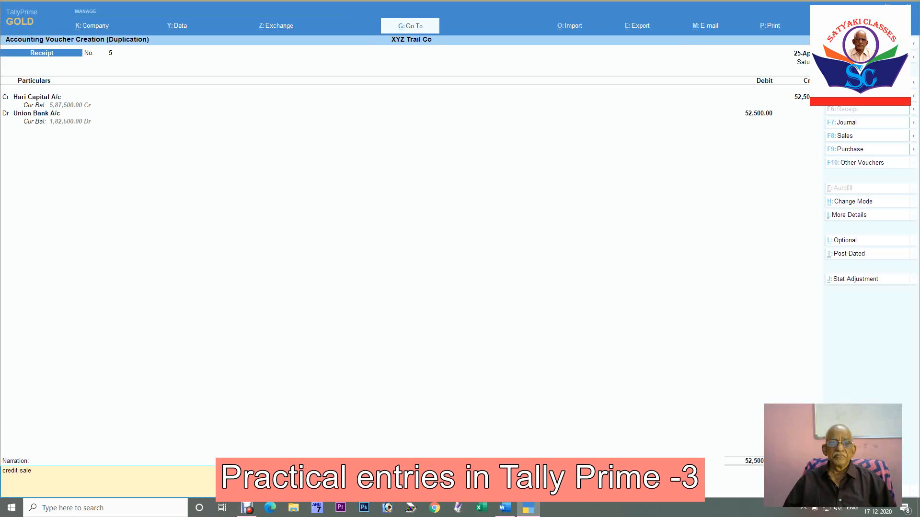
- Replace the receipt's narration with "FDR deposited" and save the voucher
{"action": "key", "text": "Return"}
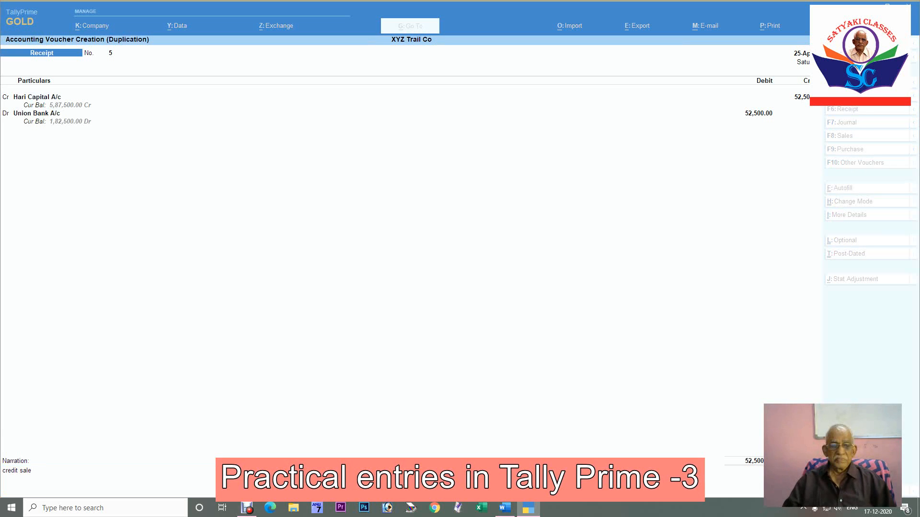
{"action": "key", "text": "Escape"}
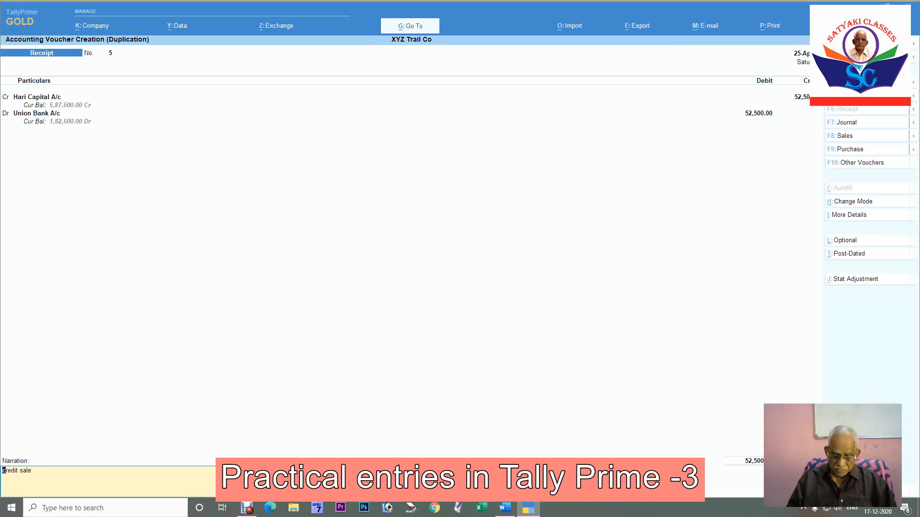
{"action": "type", "text": "FDR de"}
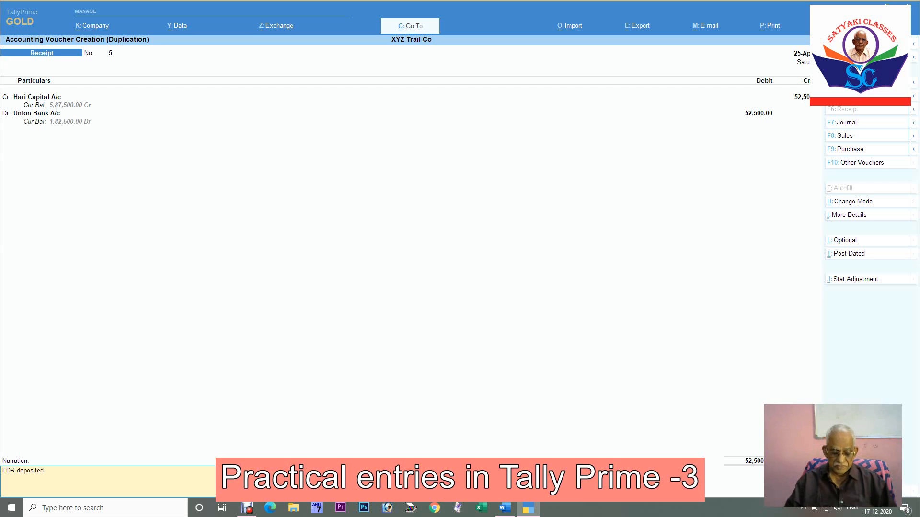
{"action": "type", "text": "posited"}
{"action": "key", "text": "Return"}
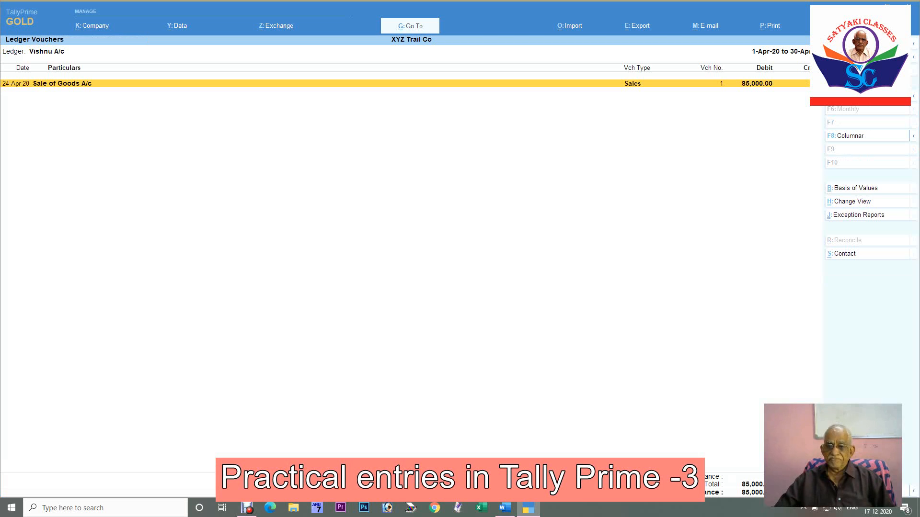
- Check the 26-4-20 gold loan transaction in the Word illustration and return to TallyPrime
{"action": "left_click", "coordinate": [504, 508]}
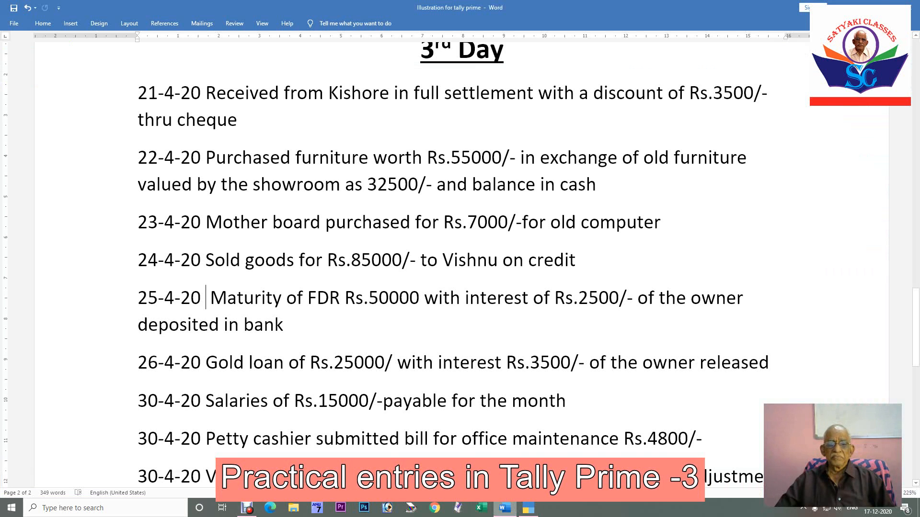
{"action": "scroll", "coordinate": [454, 276], "scroll_direction": "down", "scroll_amount": 1}
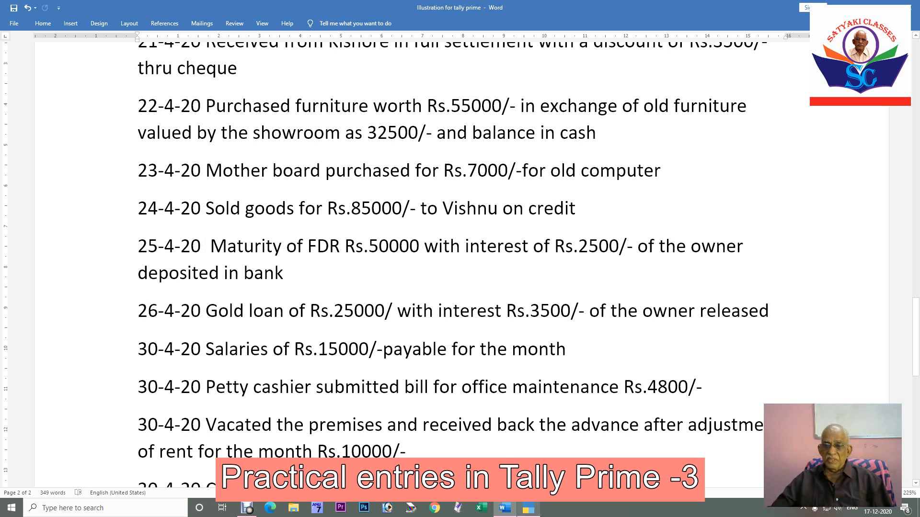
{"action": "left_click", "coordinate": [528, 508]}
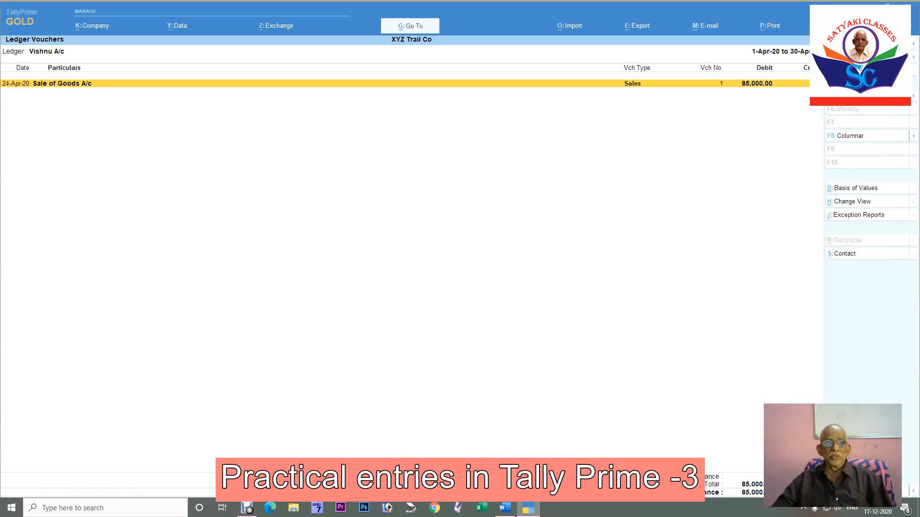
{"action": "key", "text": "alt"}
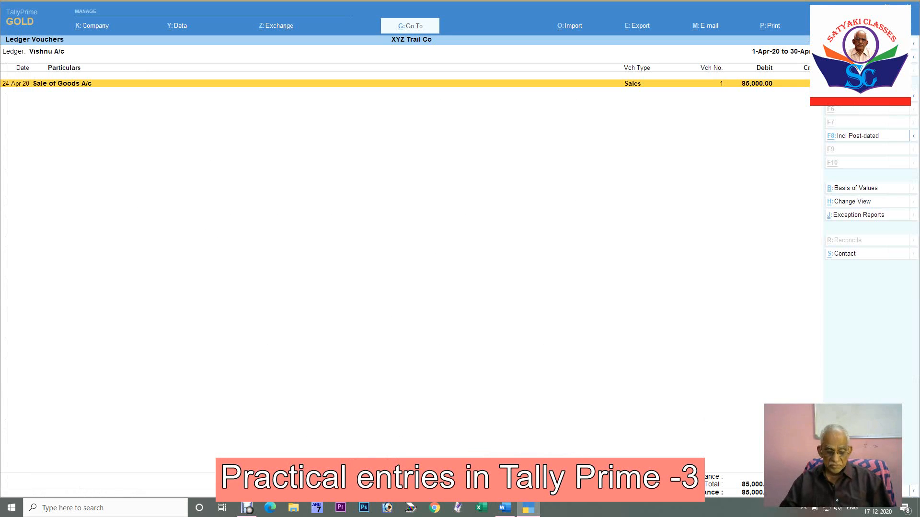
{"action": "key", "text": "Return"}
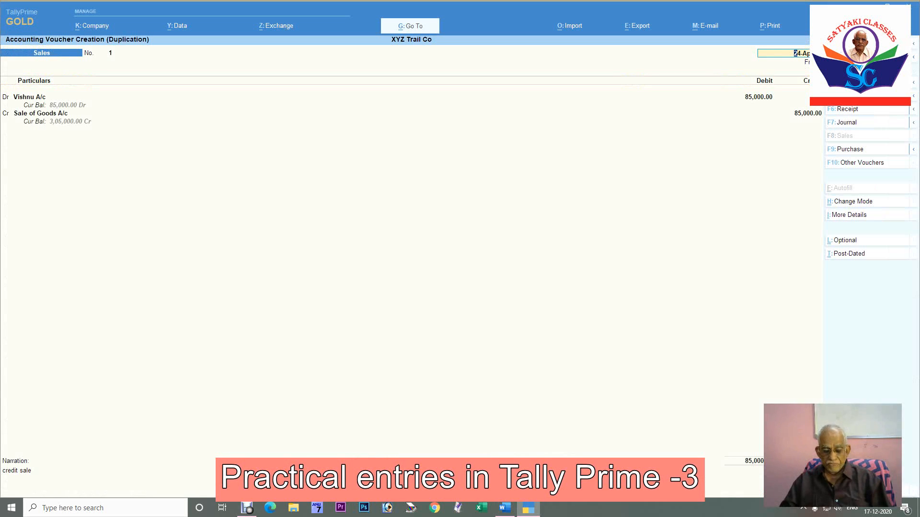
{"action": "key", "text": "F2"}
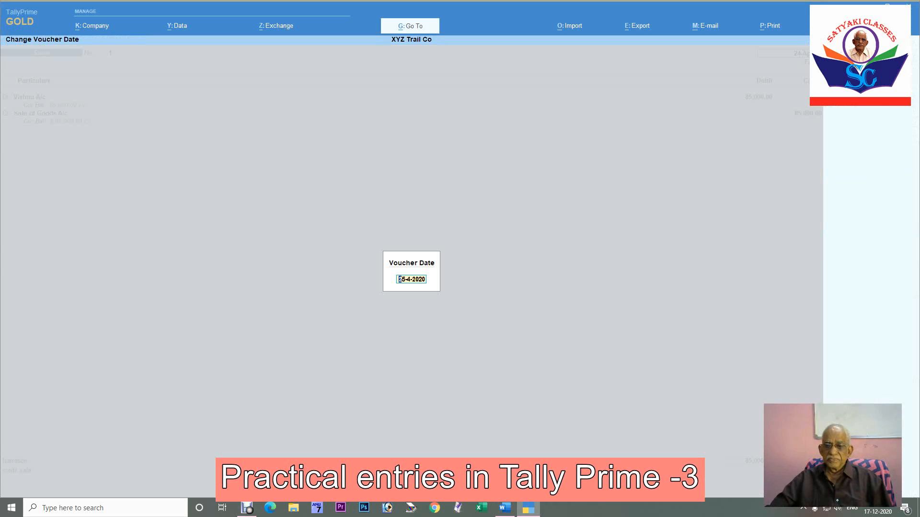
{"action": "mouse_move", "coordinate": [505, 508]}
{"action": "left_click", "coordinate": [506, 446]}
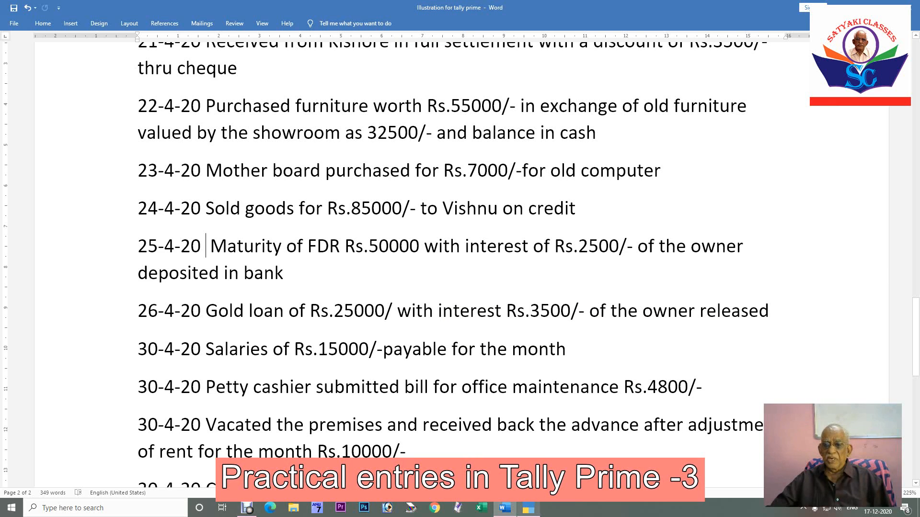
{"action": "left_click", "coordinate": [528, 508]}
{"action": "type", "text": "26"}
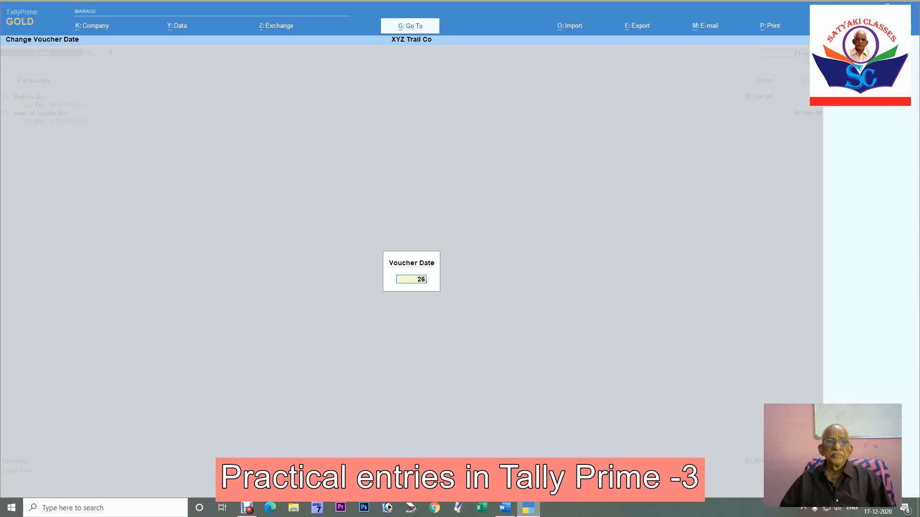
{"action": "key", "text": "Return"}
{"action": "key", "text": "Return"}
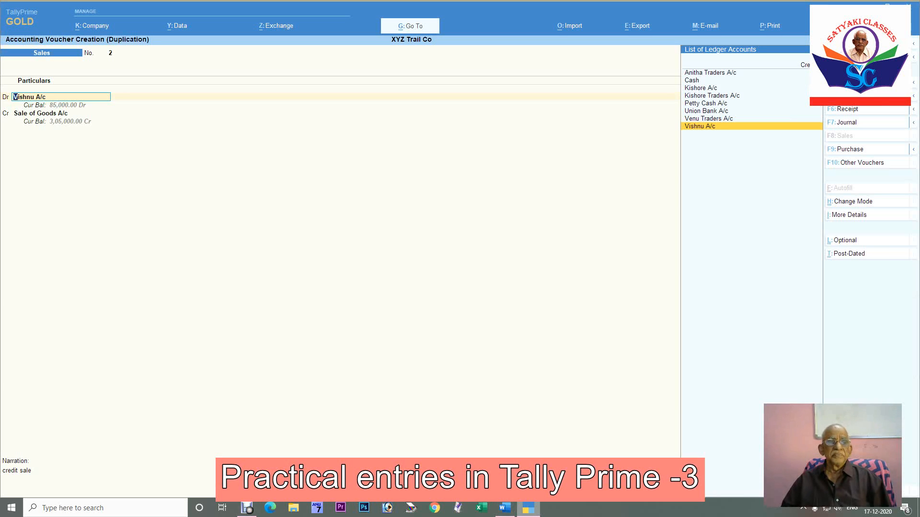
{"action": "type", "text": "ha"}
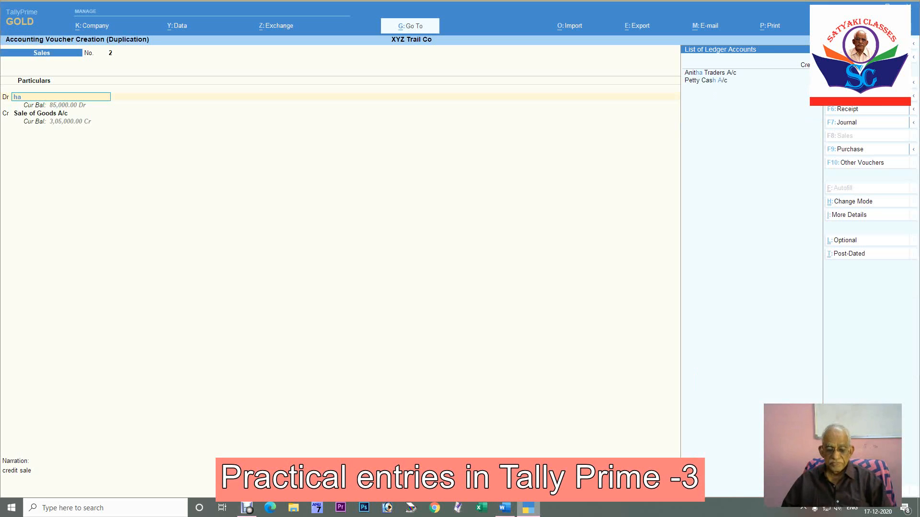
{"action": "key", "text": "Escape"}
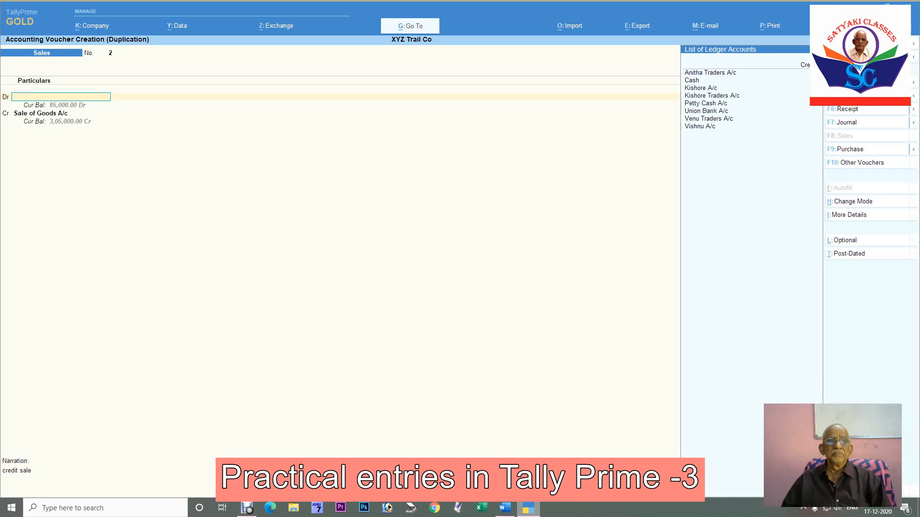
{"action": "key", "text": "Escape"}
{"action": "key", "text": "Return"}
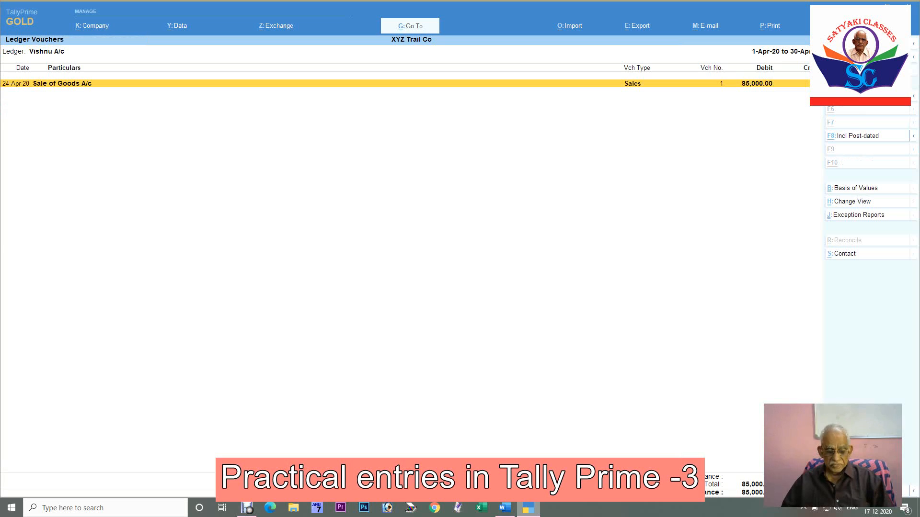
- Duplicate the 24-Apr-20 sales voucher as a Payment voucher dated 26-Apr-20, checking the gold loan entry in the Word illustration
{"action": "key", "text": "alt+2"}
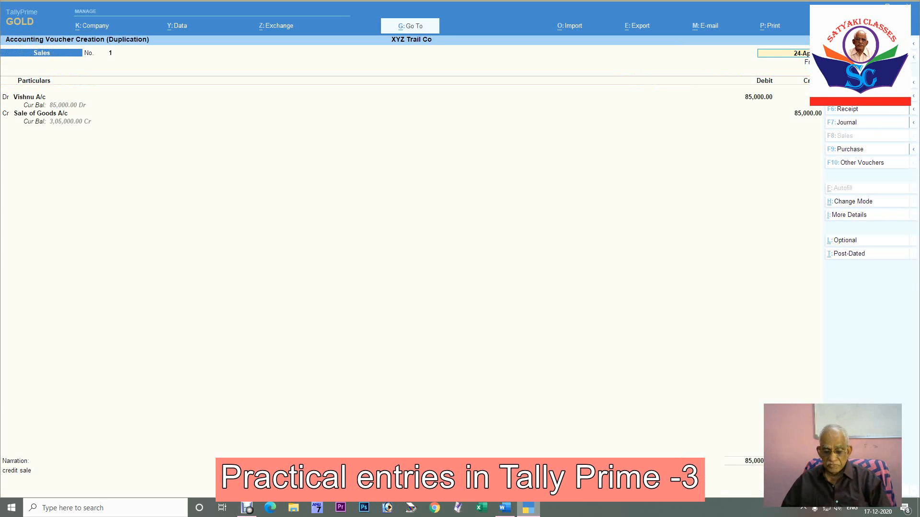
{"action": "key", "text": "F5"}
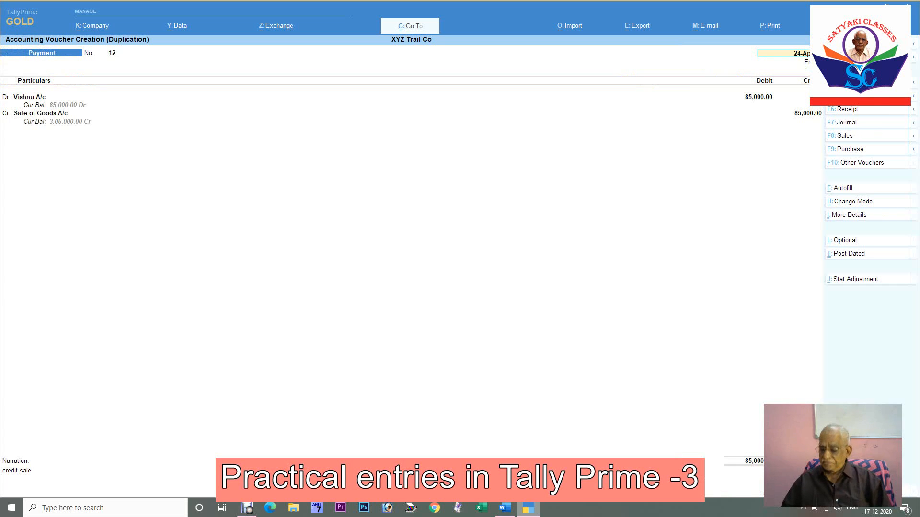
{"action": "type", "text": "2"}
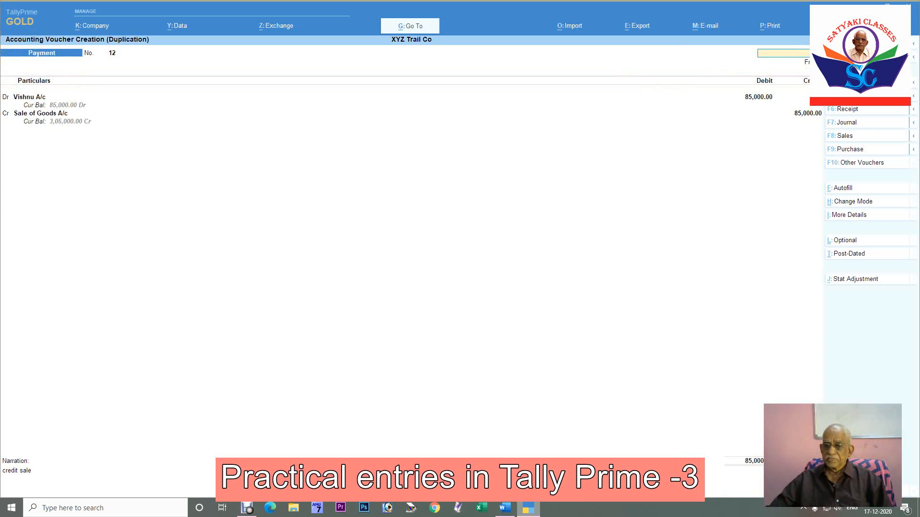
{"action": "left_click", "coordinate": [504, 509]}
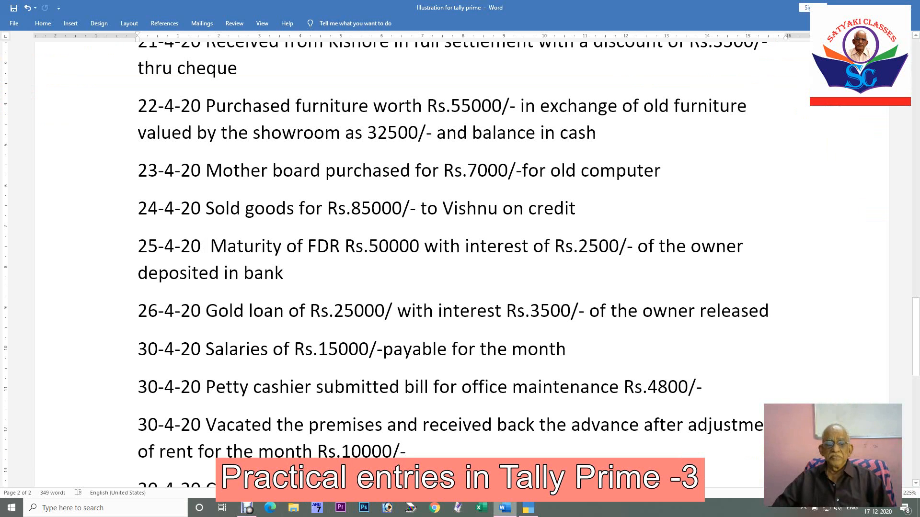
{"action": "left_click", "coordinate": [528, 508]}
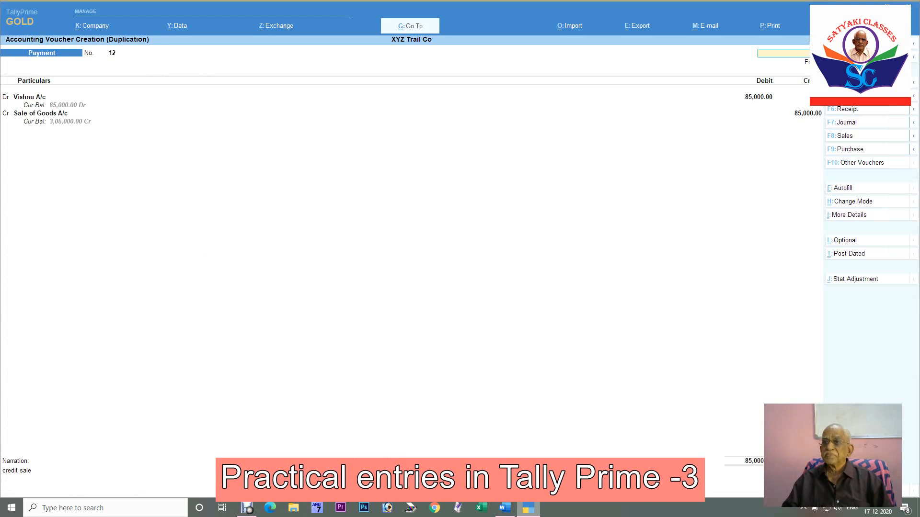
{"action": "key", "text": "Return"}
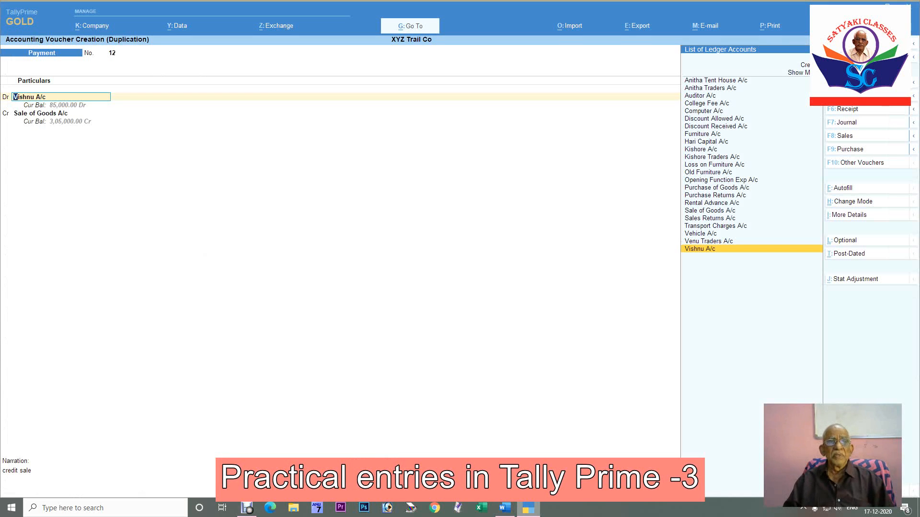
- Debit the owner's capital account with 28,500 in the duplicated Payment voucher
{"action": "type", "text": "ha"}
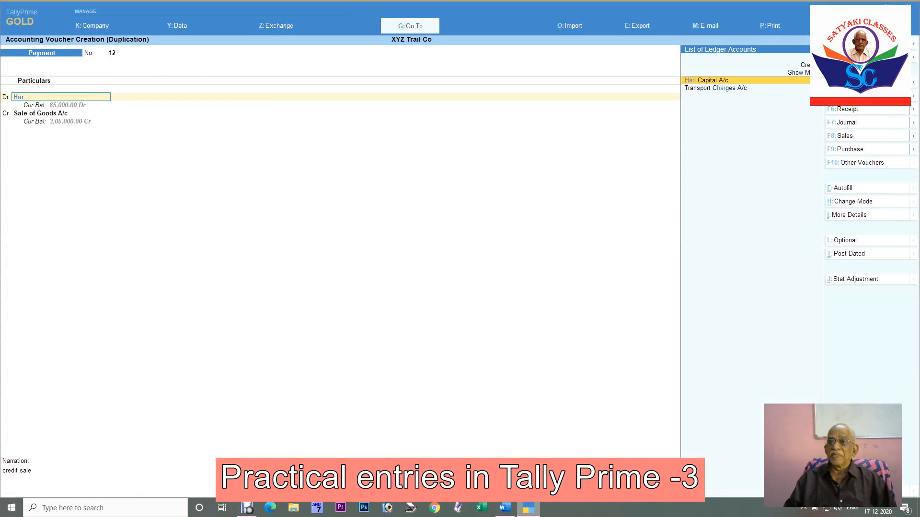
{"action": "key", "text": "Return"}
{"action": "type", "text": "28500"}
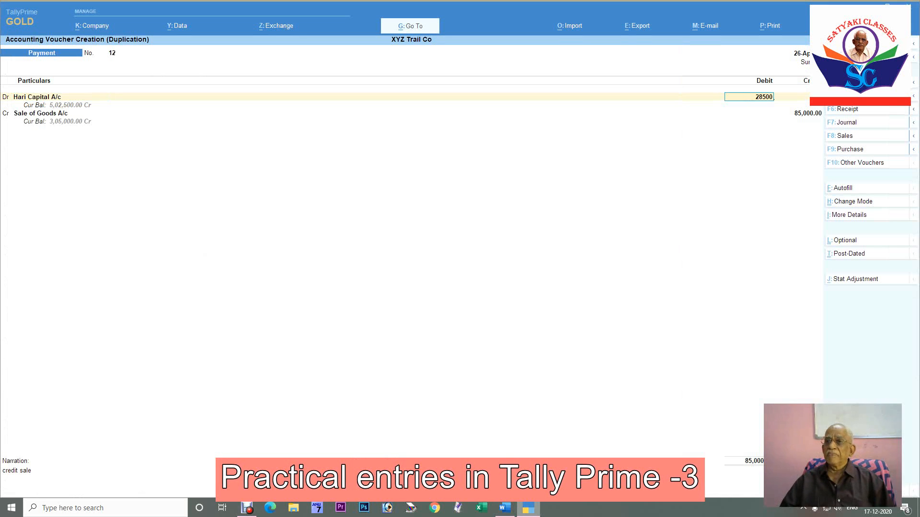
{"action": "key", "text": "Return"}
- Credit Cash with 28,500 and save the payment with the narration "gold loan released"
{"action": "key", "text": "Return"}
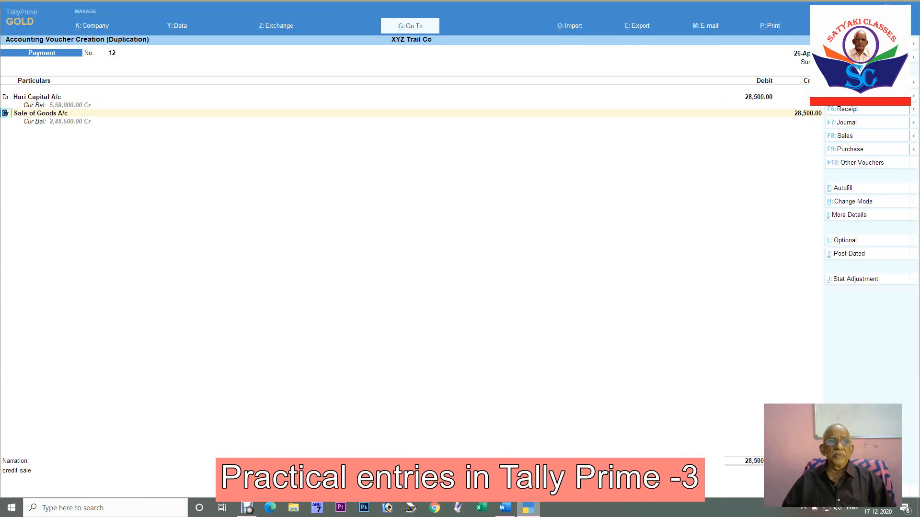
{"action": "type", "text": "cash"}
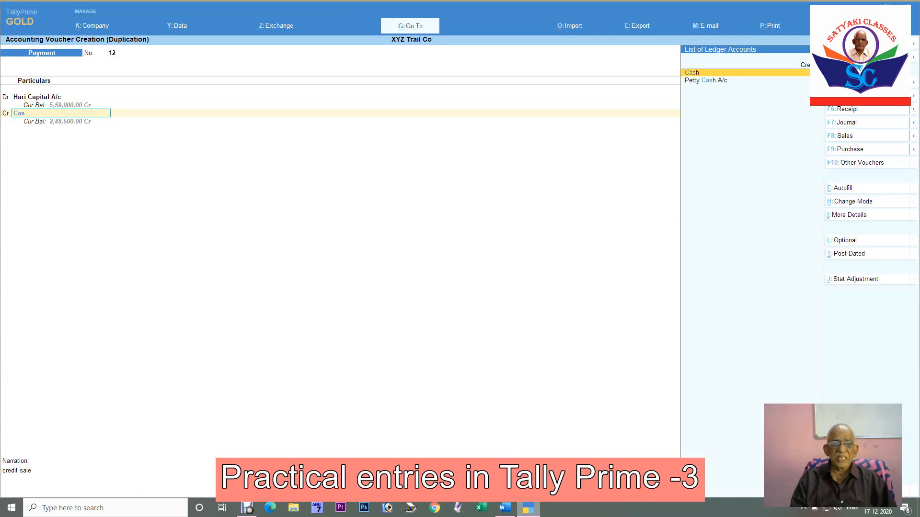
{"action": "key", "text": "Return"}
{"action": "key", "text": "Return"}
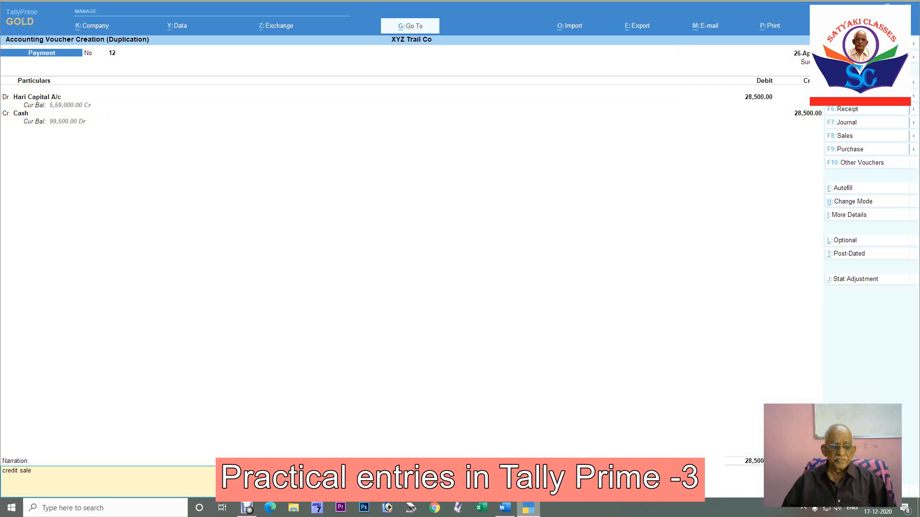
{"action": "type", "text": "gold loan released"}
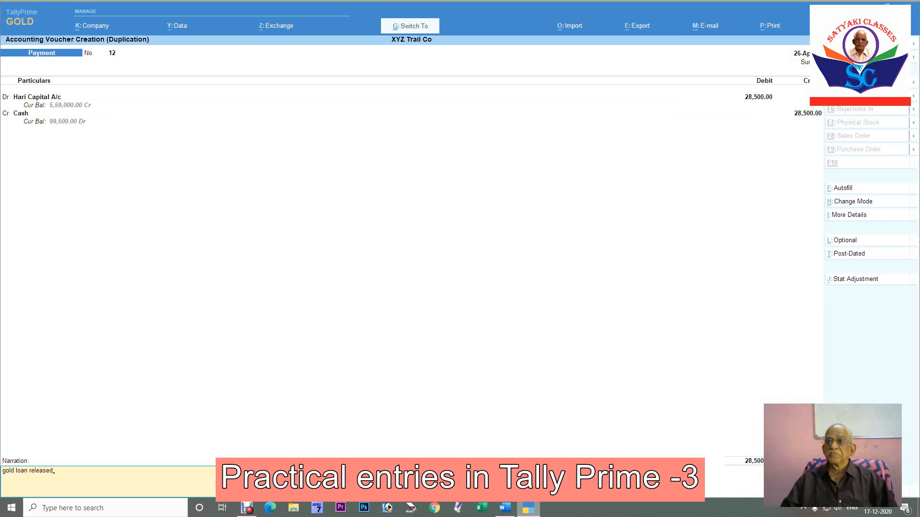
{"action": "key", "text": "Return"}
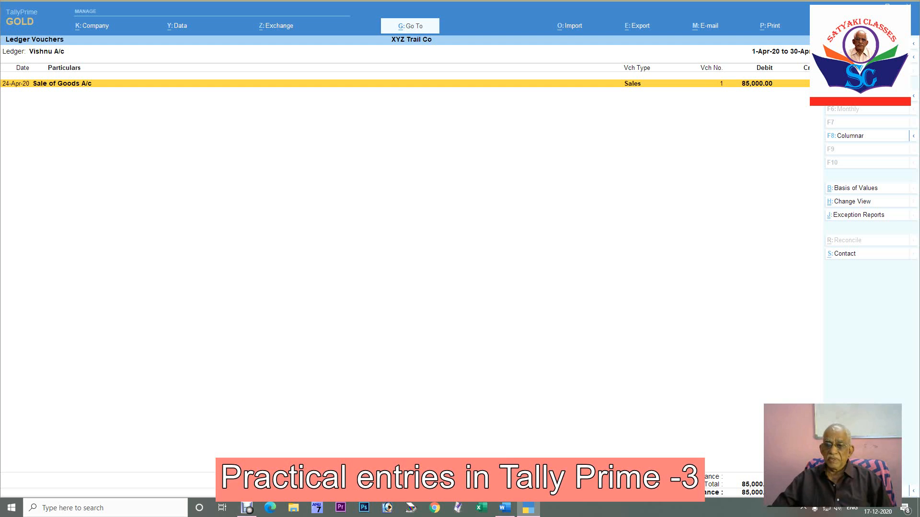
- Check the 30-4-20 salaries entry in Word, then in TallyPrime duplicate the sales voucher as a Journal dated 30-Apr-20
{"action": "left_click", "coordinate": [505, 509]}
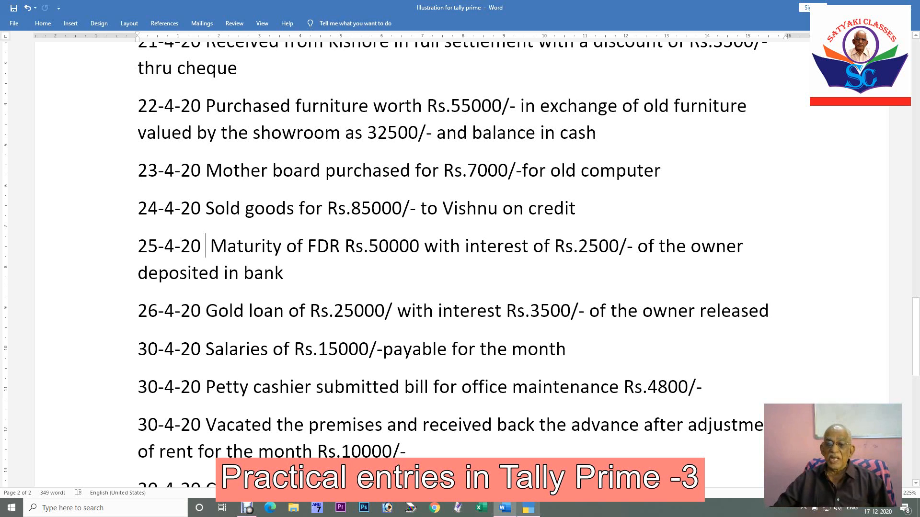
{"action": "key", "text": "alt+Tab"}
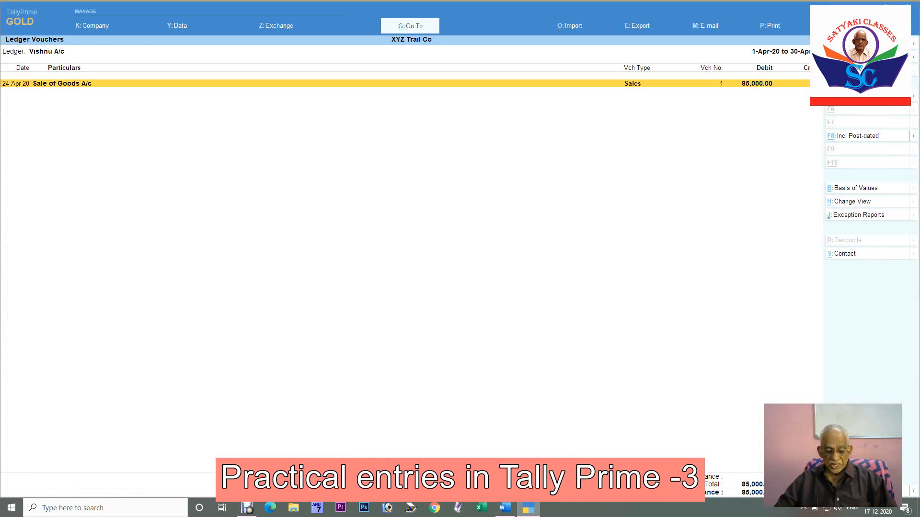
{"action": "key", "text": "Return"}
{"action": "key", "text": "F2"}
{"action": "type", "text": "30"}
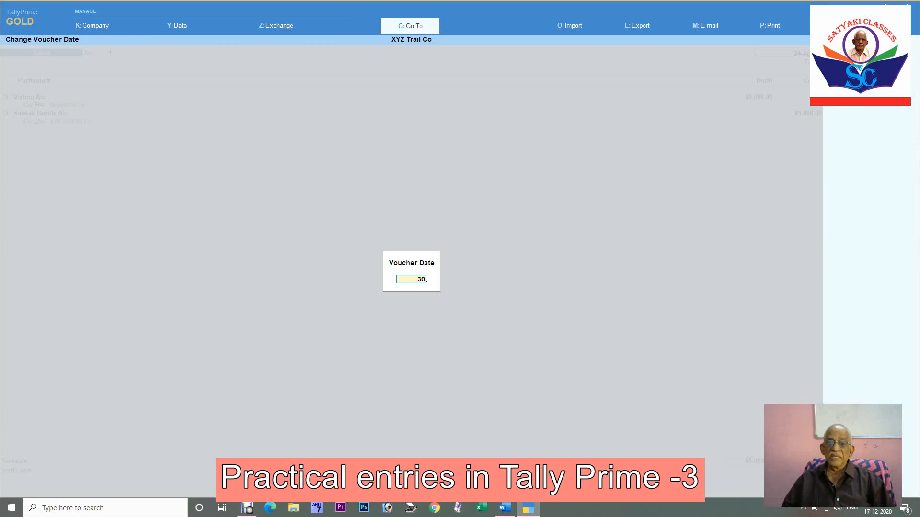
{"action": "key", "text": "Return"}
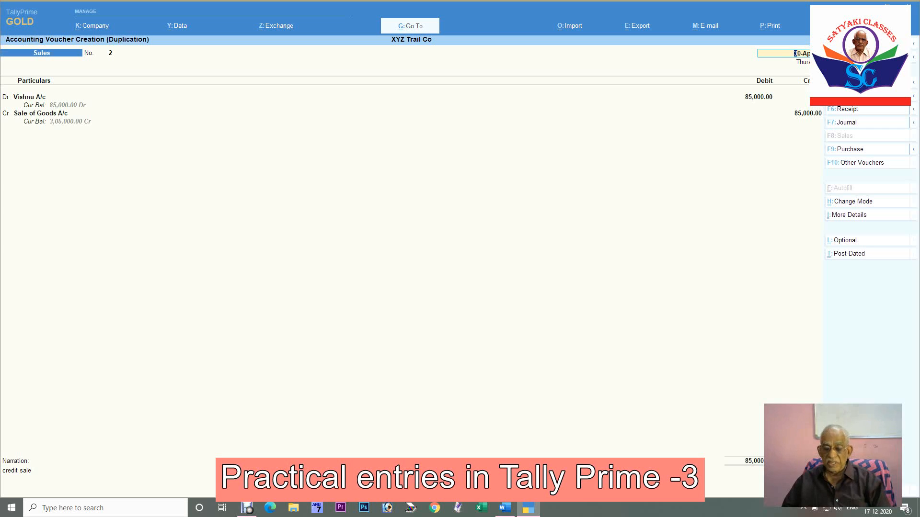
{"action": "key", "text": "F7"}
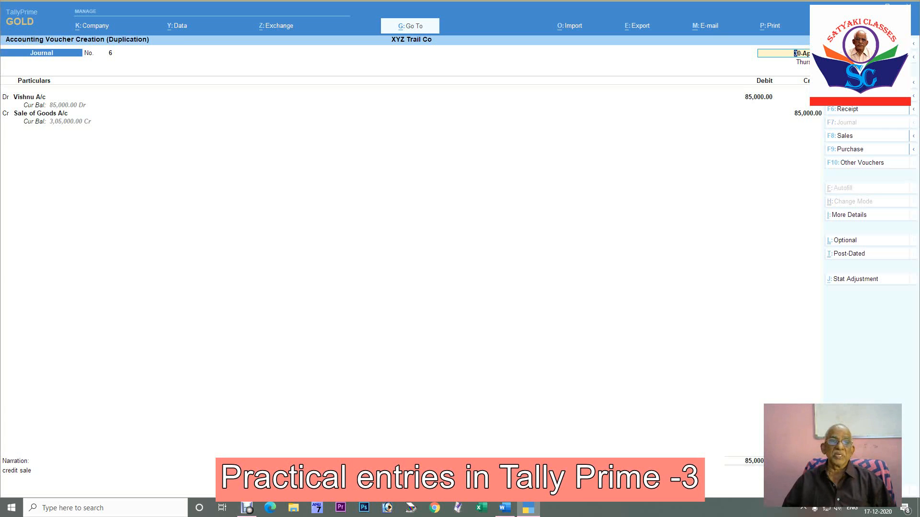
- Create the ledger "Salaries A/c" under the Expenses (Indirect) group as the journal's debit account
{"action": "key", "text": "Return"}
{"action": "key", "text": "alt+c"}
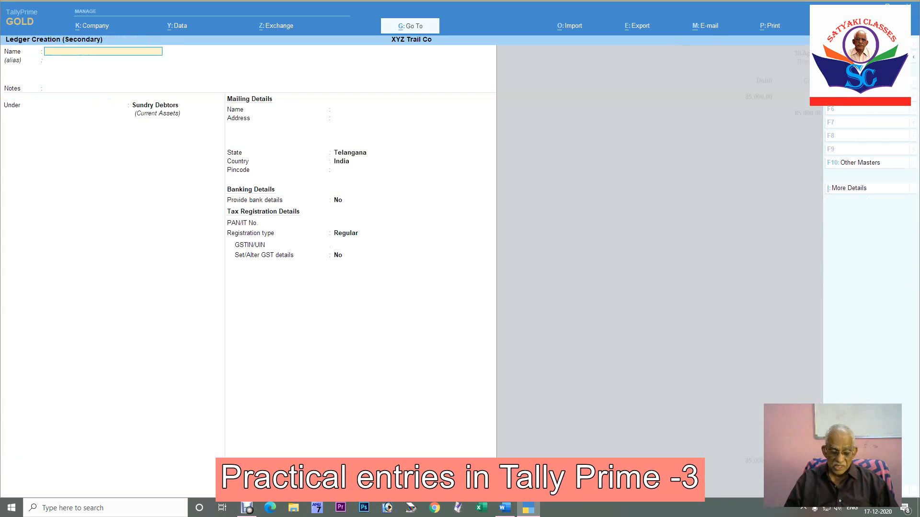
{"action": "type", "text": "Salaries A/c"}
{"action": "key", "text": "Return"}
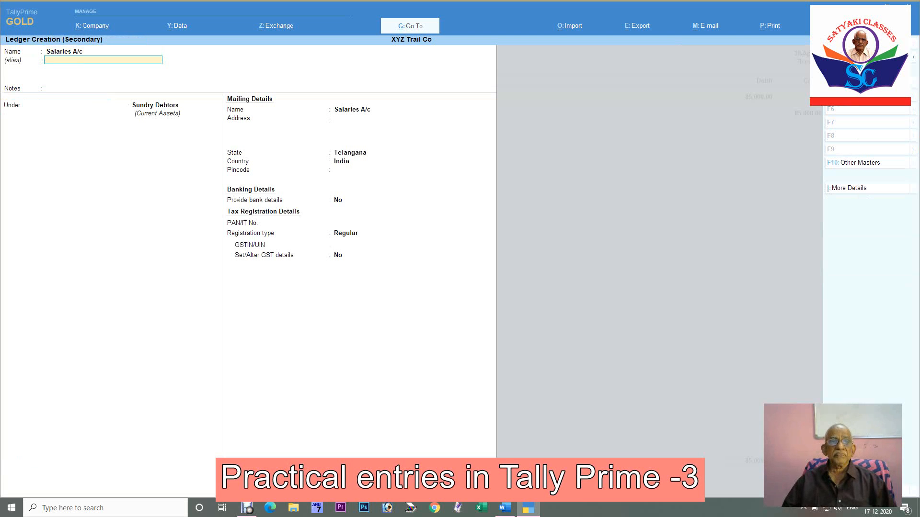
{"action": "key", "text": "Return"}
{"action": "key", "text": "Return"}
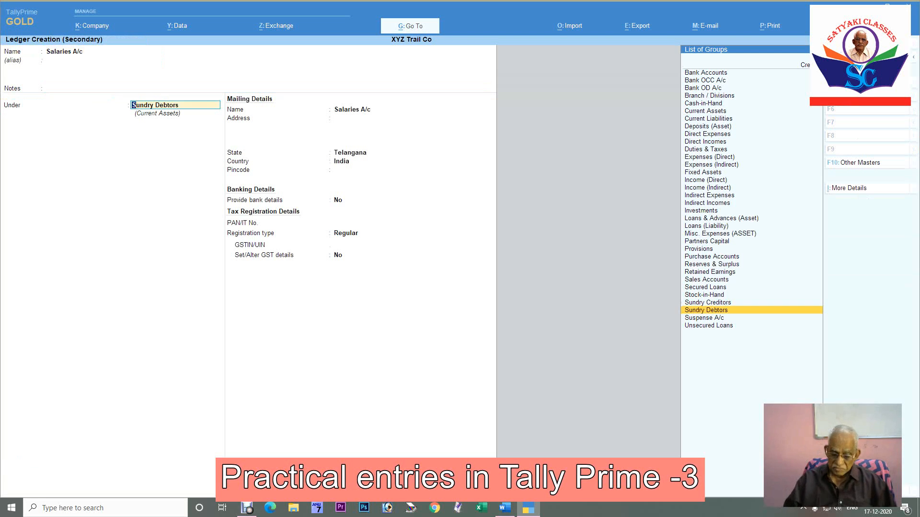
{"action": "type", "text": "Ind"}
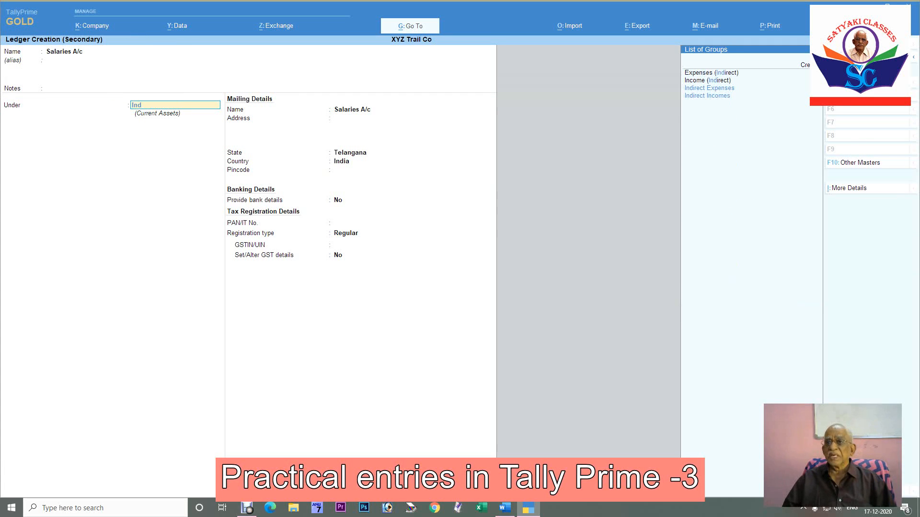
{"action": "key", "text": "Up"}
{"action": "key", "text": "Up"}
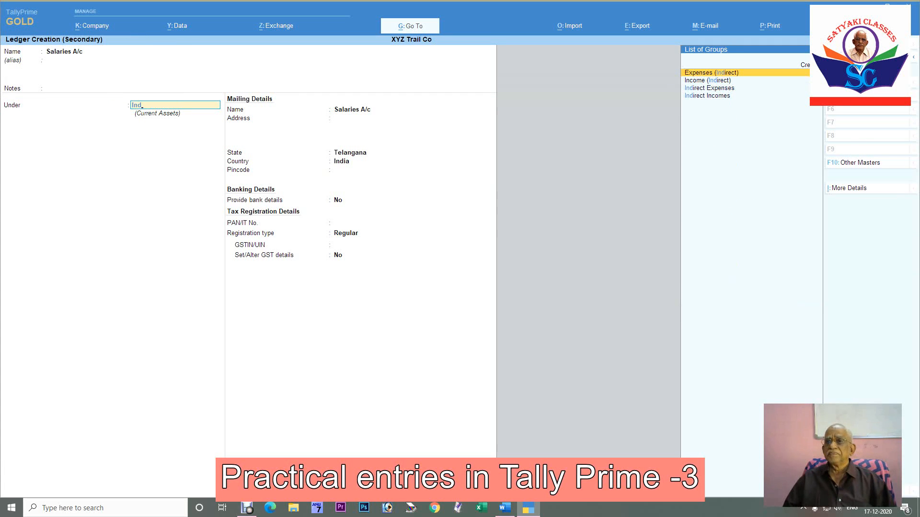
{"action": "key", "text": "Return"}
{"action": "key", "text": "ctrl+a"}
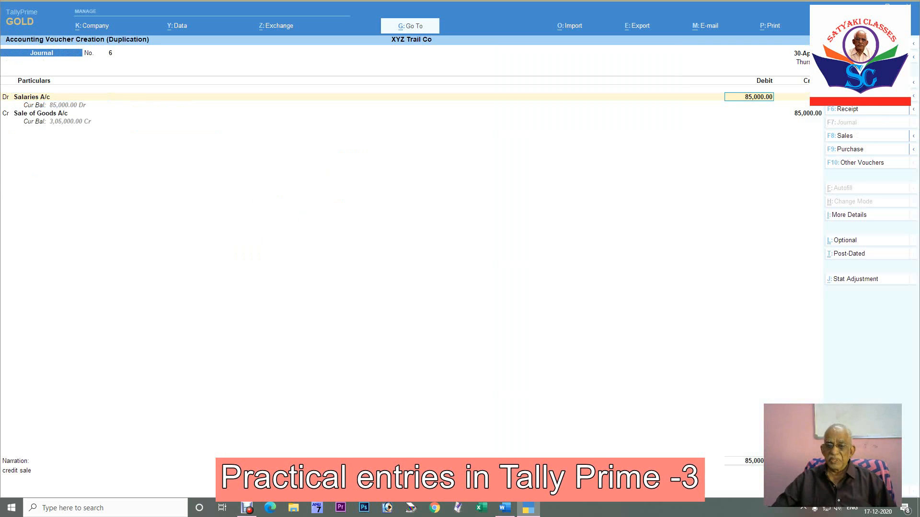
- Check the salary amount in the Word illustration and set the Salaries A/c debit to 15,000 in TallyPrime
{"action": "left_click", "coordinate": [505, 508]}
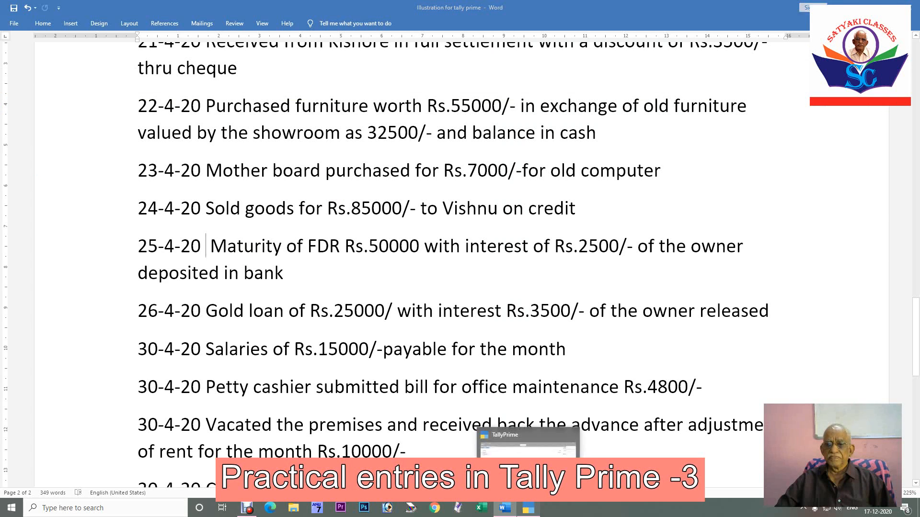
{"action": "key", "text": "alt+Tab"}
{"action": "type", "text": "15000"}
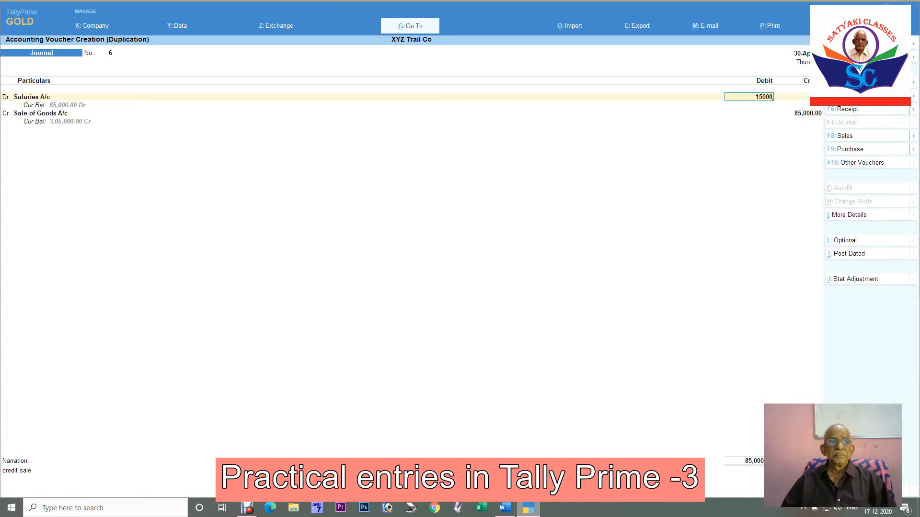
{"action": "key", "text": "Return"}
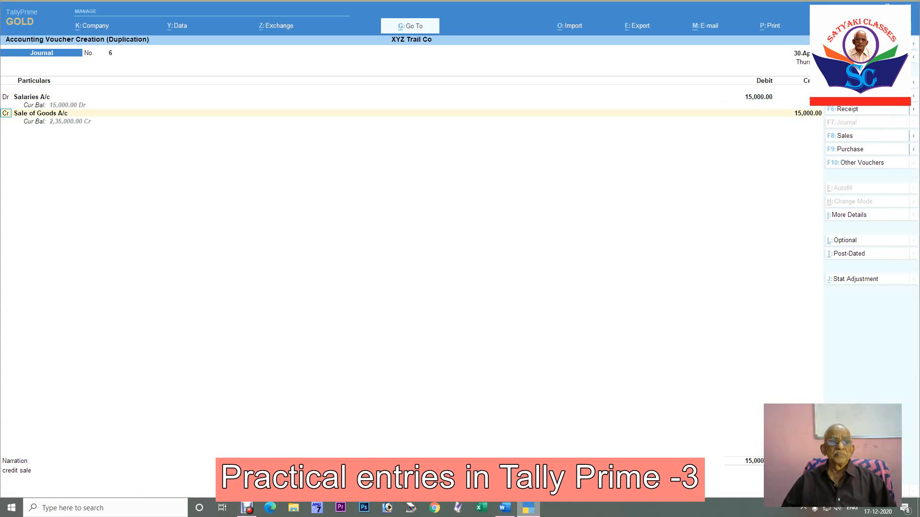
- Create the ledger "Salaries Payable A/c" under Current Liabilities as the journal's credit account
{"action": "key", "text": "Return"}
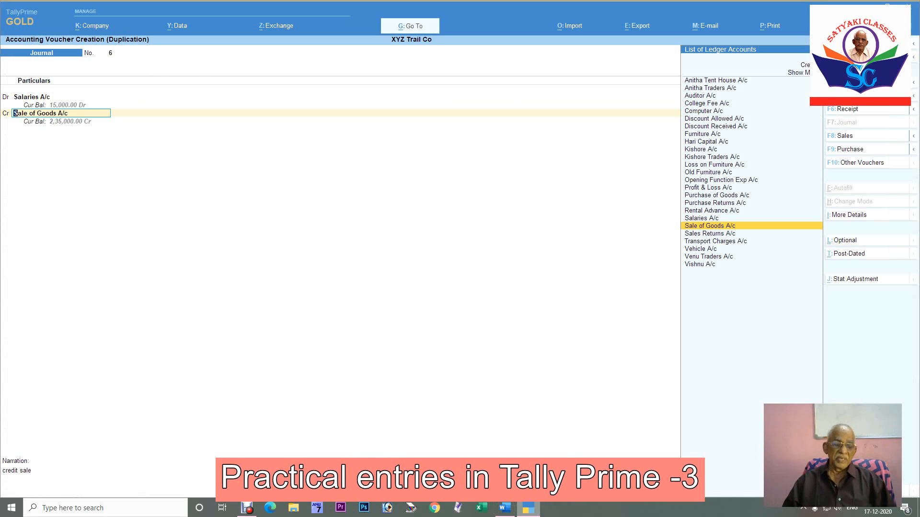
{"action": "key", "text": "alt+c"}
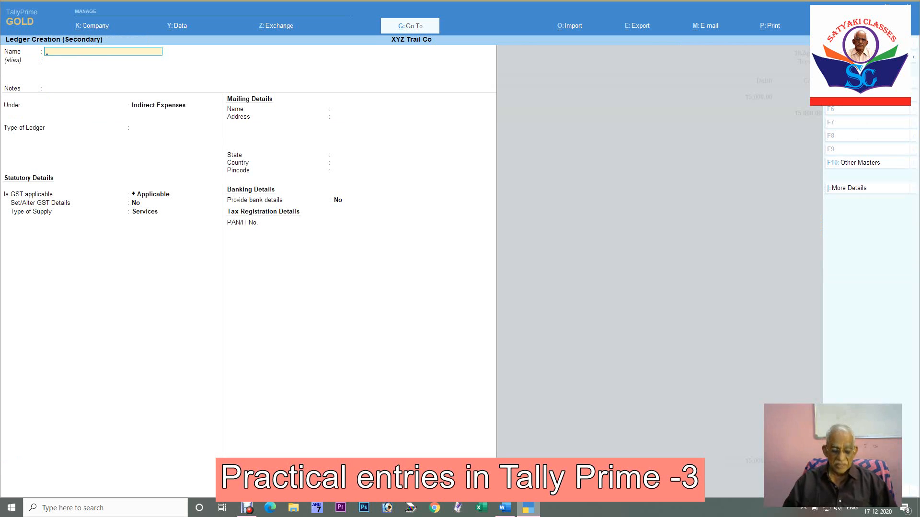
{"action": "type", "text": "Salar"}
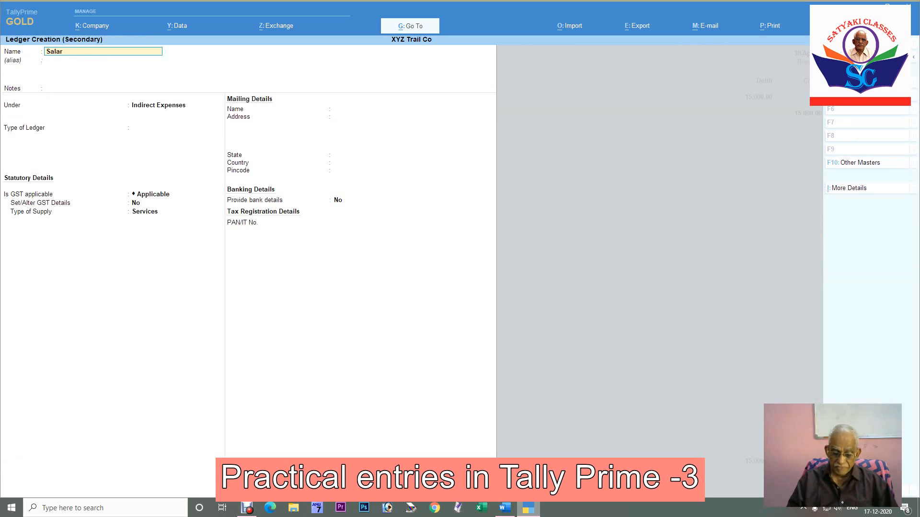
{"action": "type", "text": "ies Payable"}
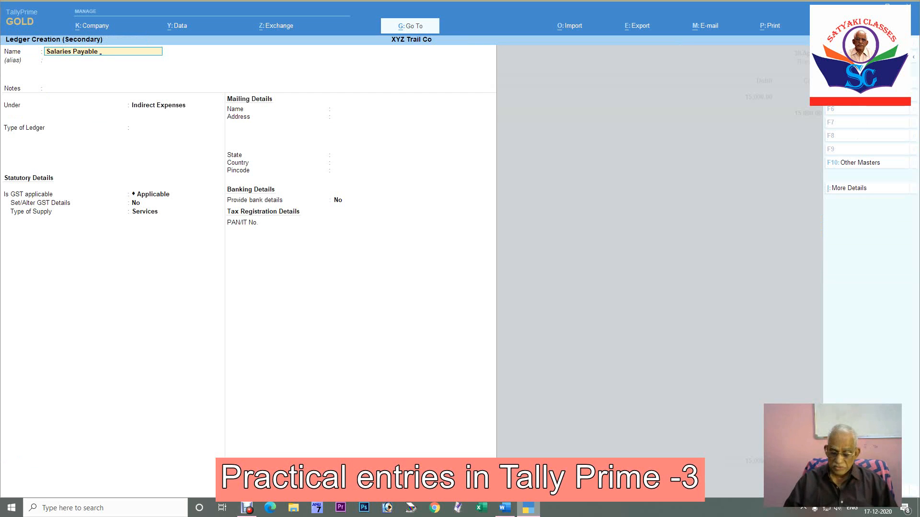
{"action": "type", "text": " a/c"}
{"action": "key", "text": "Return"}
{"action": "key", "text": "Return"}
{"action": "key", "text": "Return"}
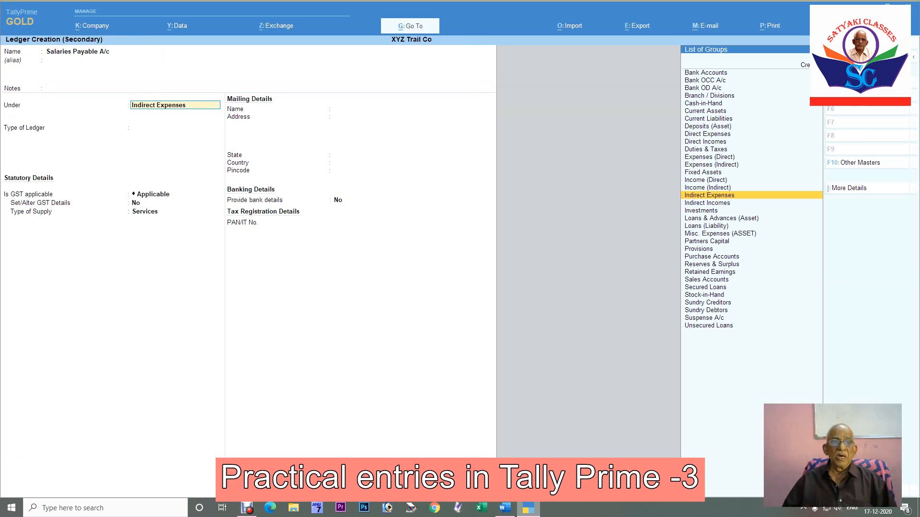
{"action": "type", "text": "Cur"}
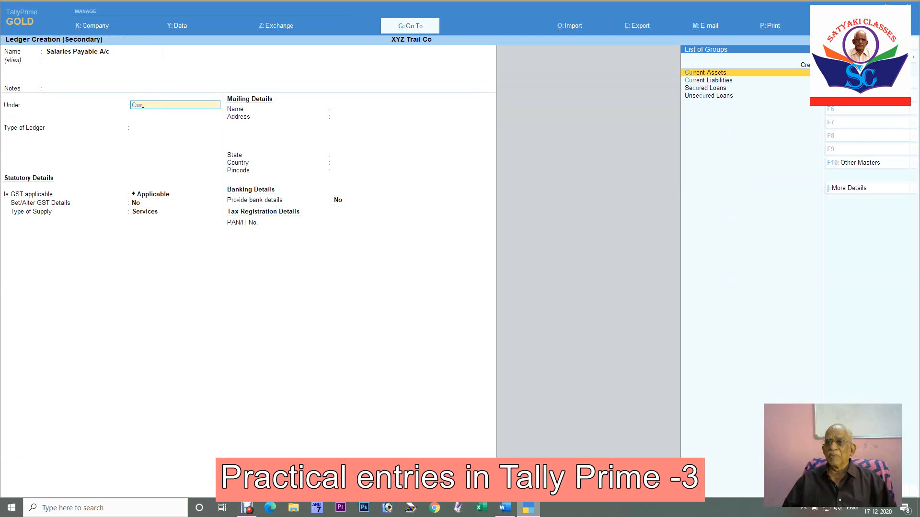
{"action": "key", "text": "Down"}
{"action": "key", "text": "Return"}
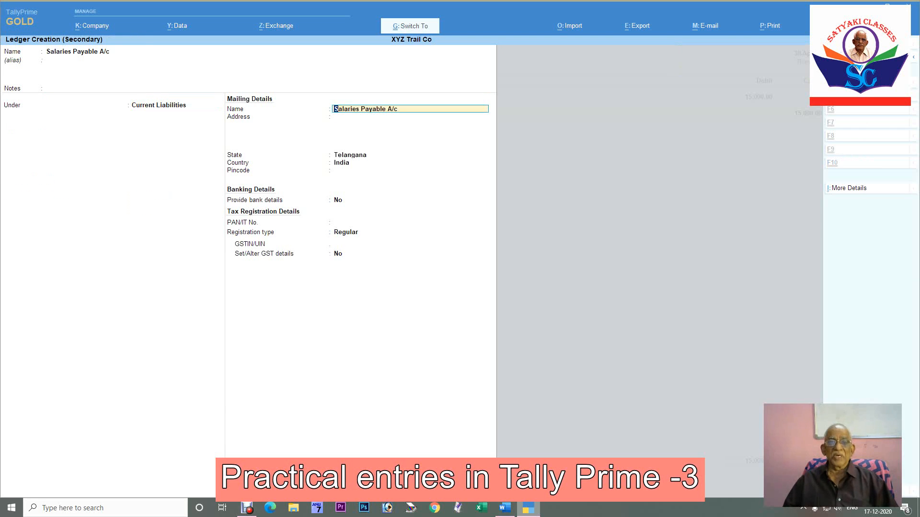
{"action": "key", "text": "ctrl+a"}
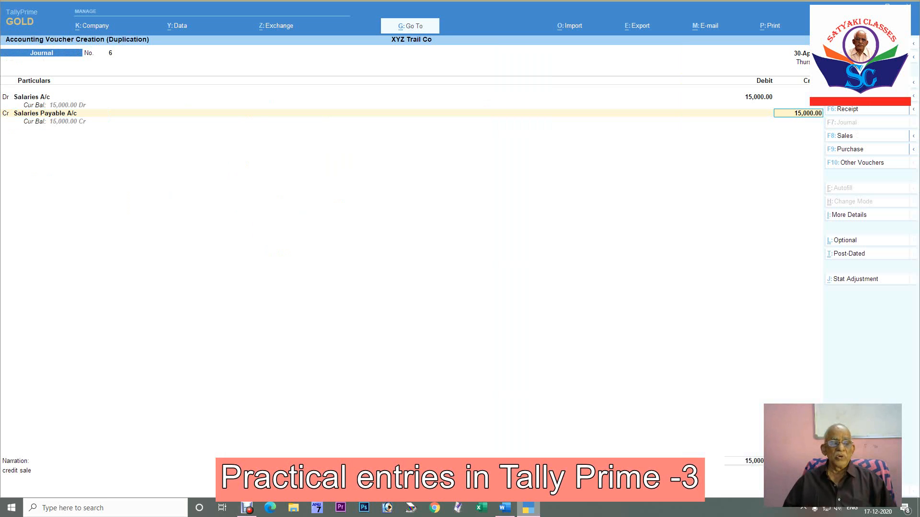
- Accept the 15,000 credit to Salaries Payable A/c, enter the narration "salaries for April" and save the journal
{"action": "key", "text": "Return"}
{"action": "type", "text": "sa"}
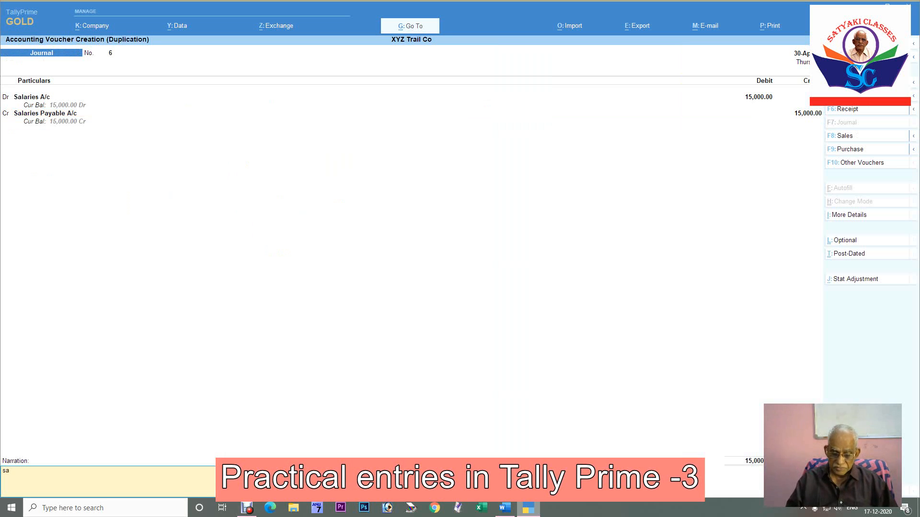
{"action": "type", "text": "laries f"}
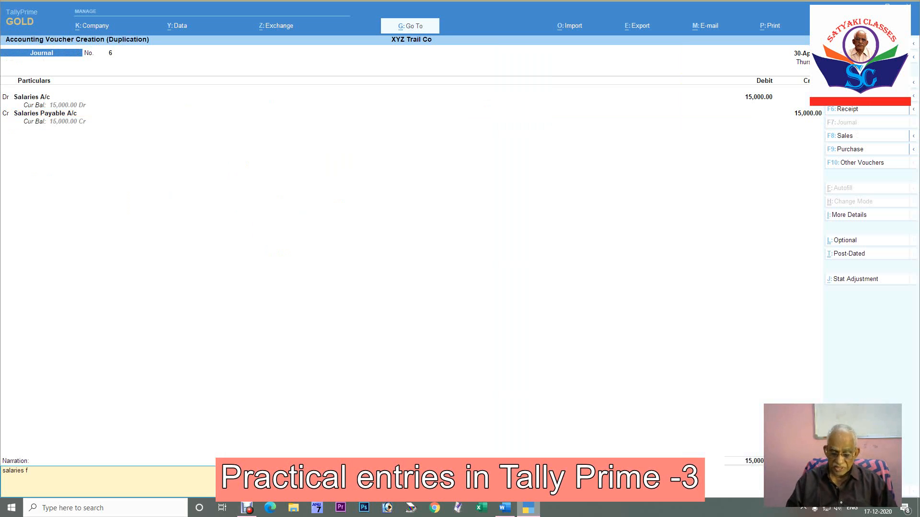
{"action": "type", "text": "or Ap"}
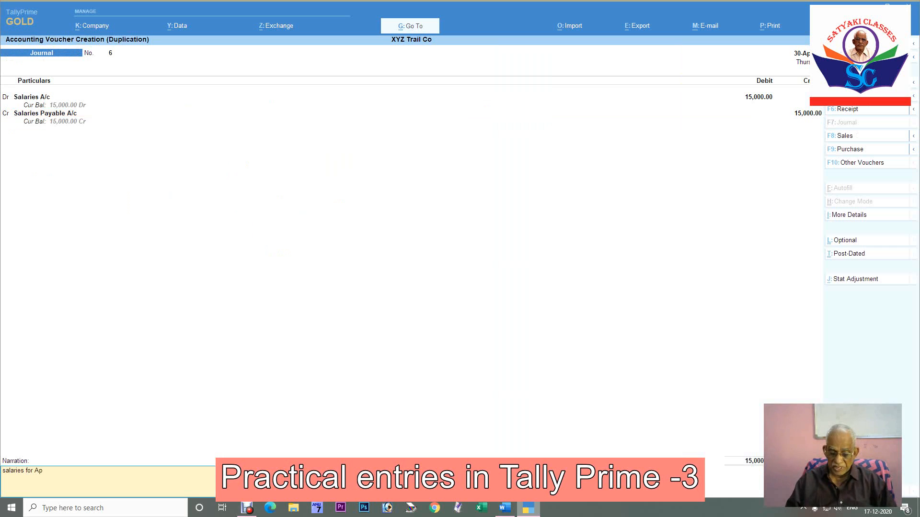
{"action": "type", "text": "ril"}
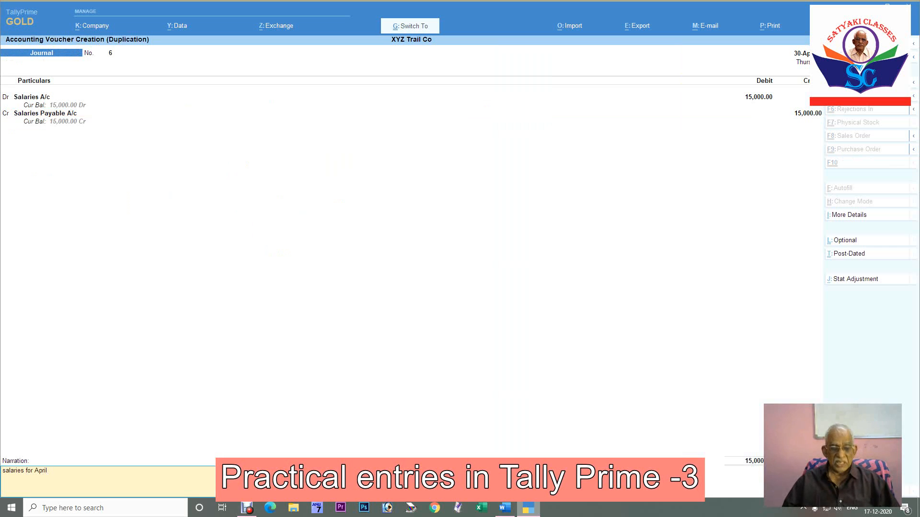
{"action": "key", "text": "Return"}
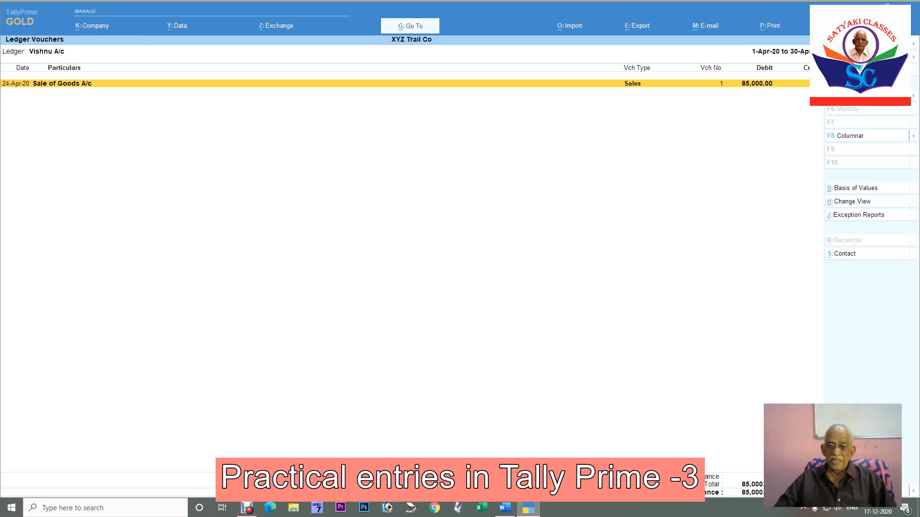
- Check the 30-4-20 petty cashier entry in Word, then in TallyPrime duplicate the 24-Apr-20 sales voucher as a Payment dated 30-Apr-20
{"action": "key", "text": "alt+Tab"}
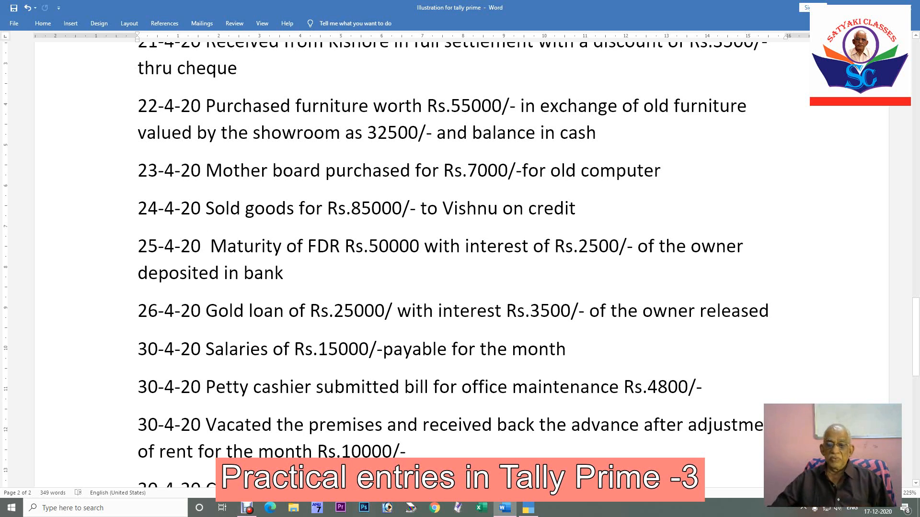
{"action": "left_click", "coordinate": [528, 508]}
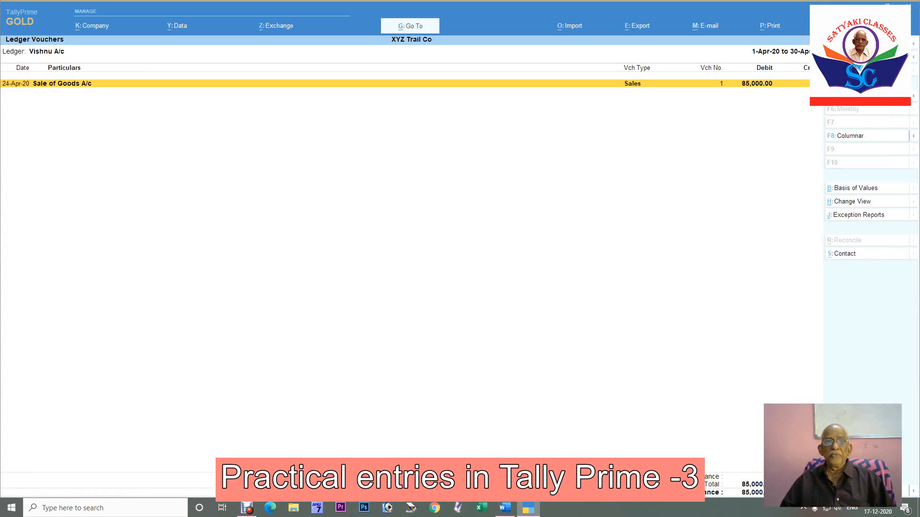
{"action": "key", "text": "alt"}
{"action": "key", "text": "Return"}
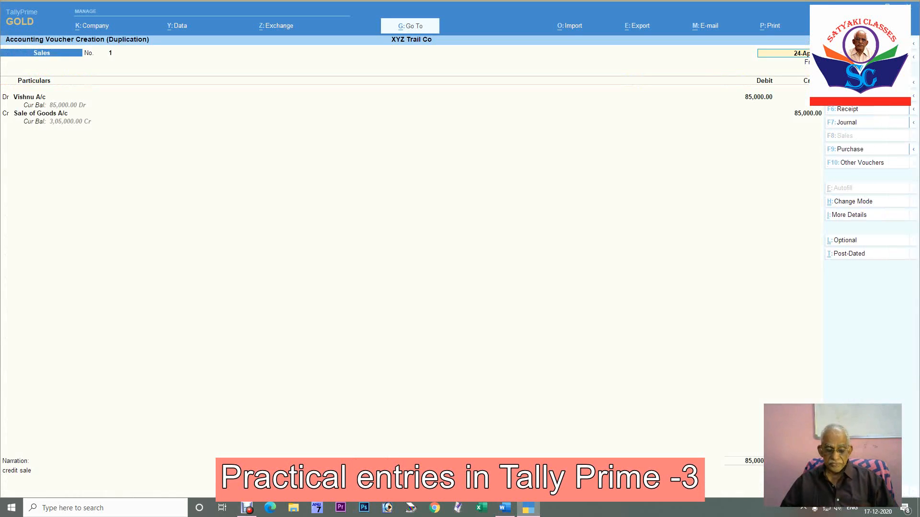
{"action": "key", "text": "F2"}
{"action": "type", "text": "30"}
{"action": "key", "text": "Return"}
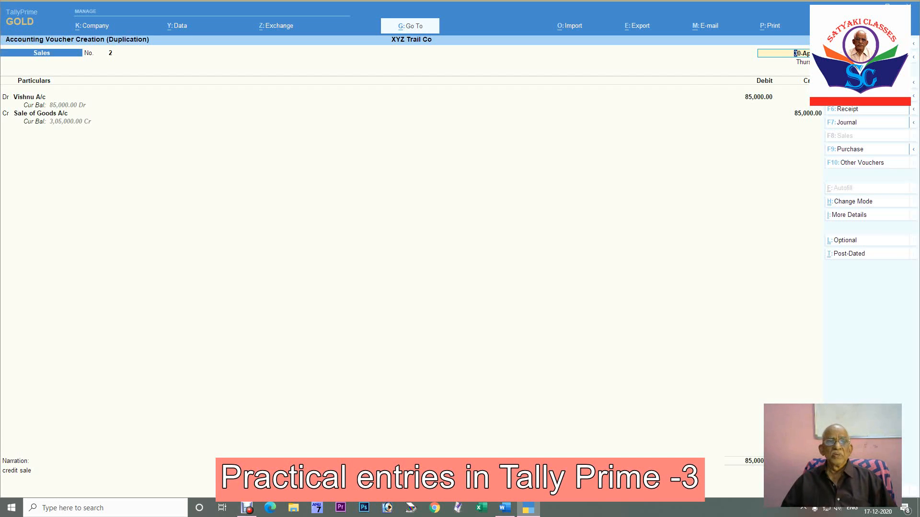
{"action": "key", "text": "Return"}
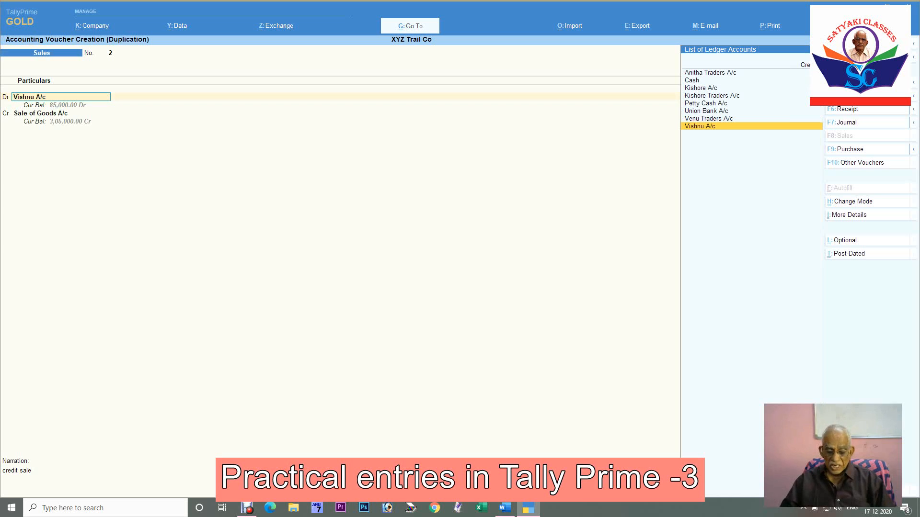
{"action": "key", "text": "F5"}
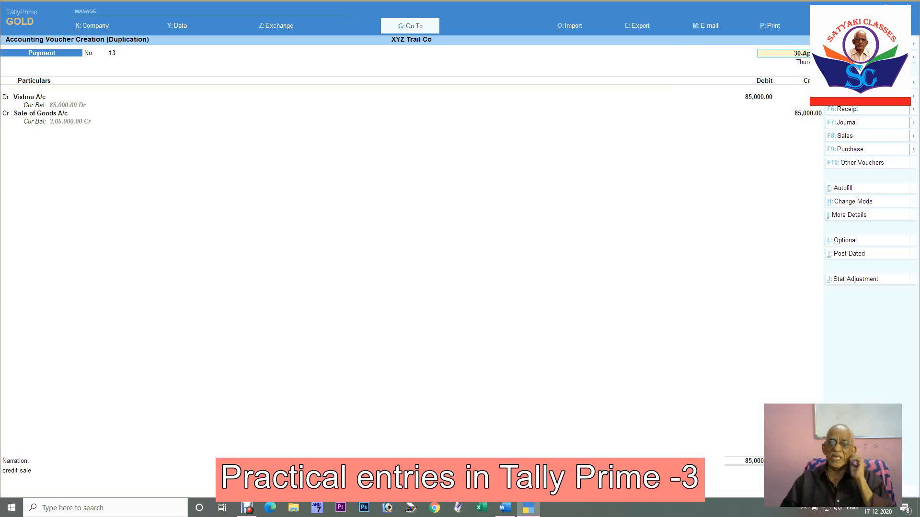
{"action": "key", "text": "Return"}
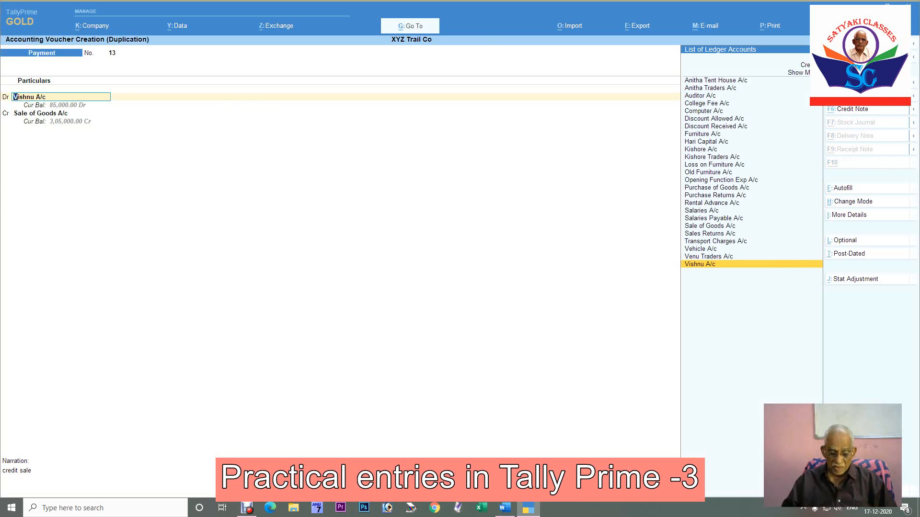
- Create the ledger "Office Maintenance A/c" under the Indirect Expenses group as the payment's debit account
{"action": "key", "text": "alt+c"}
{"action": "type", "text": "Office"}
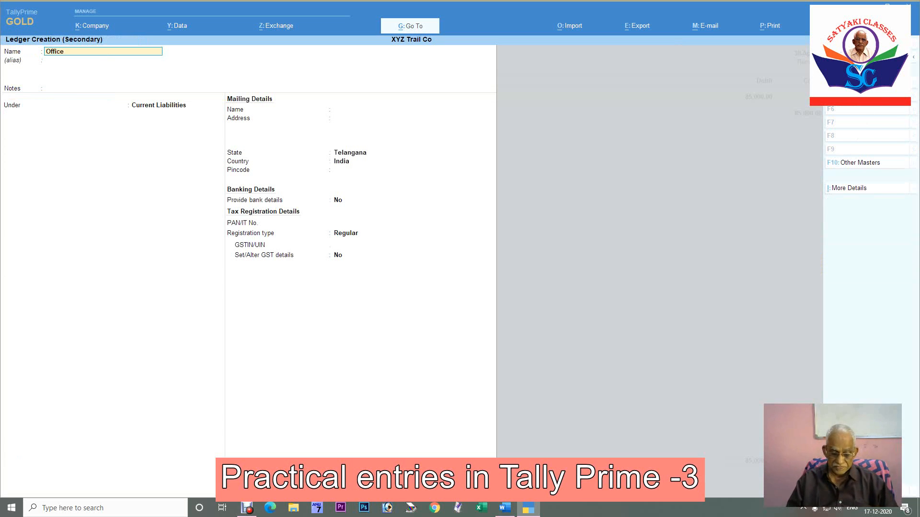
{"action": "type", "text": " Mainte"}
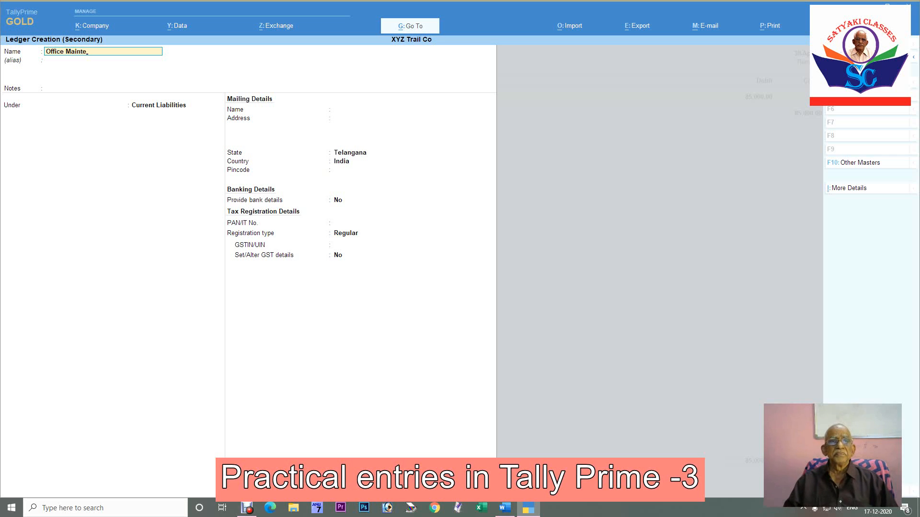
{"action": "type", "text": "nance"}
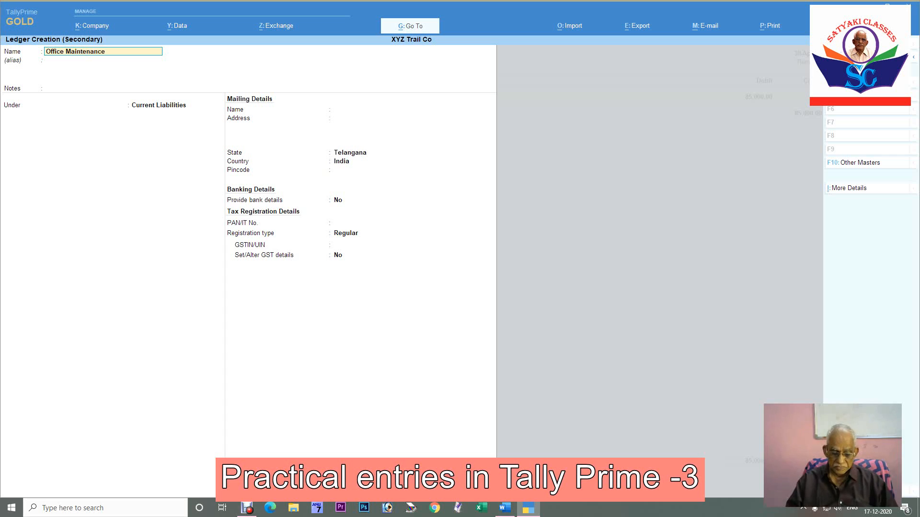
{"action": "type", "text": " a/c"}
{"action": "key", "text": "Return"}
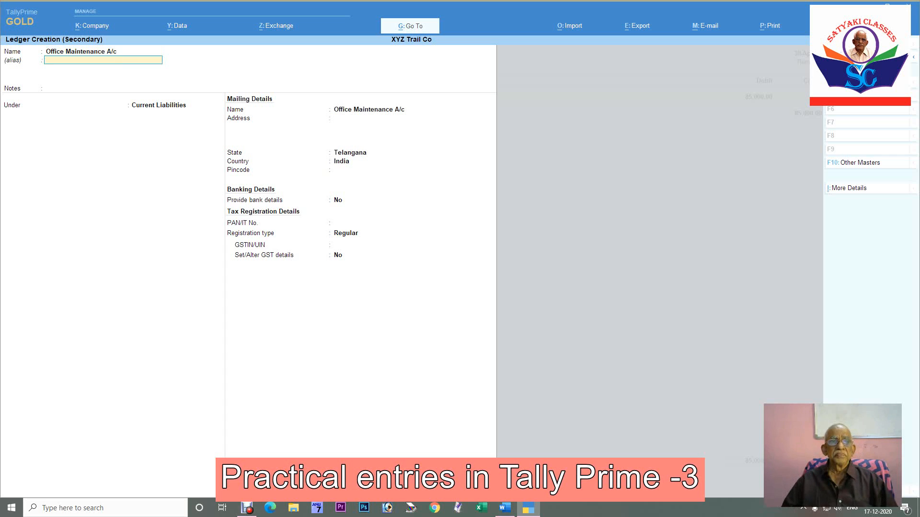
{"action": "key", "text": "Return"}
{"action": "type", "text": "Ind"}
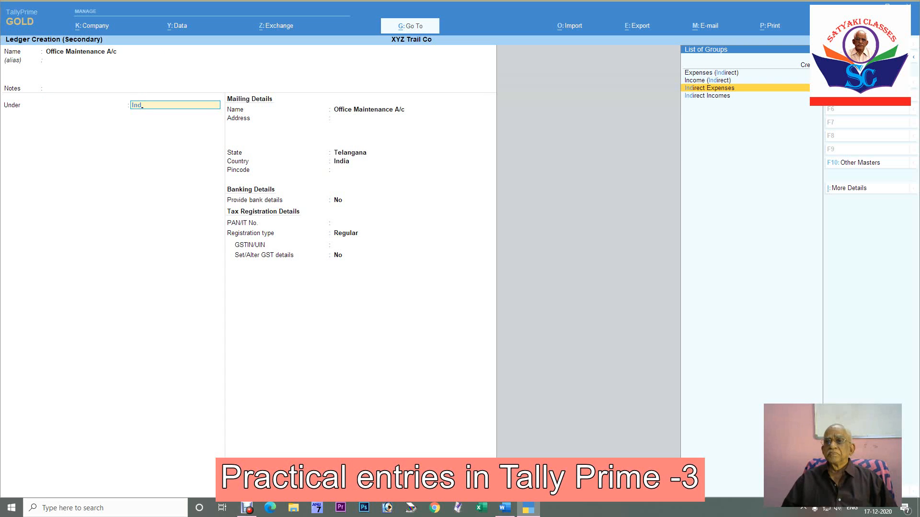
{"action": "key", "text": "Up"}
{"action": "key", "text": "Up"}
{"action": "key", "text": "Return"}
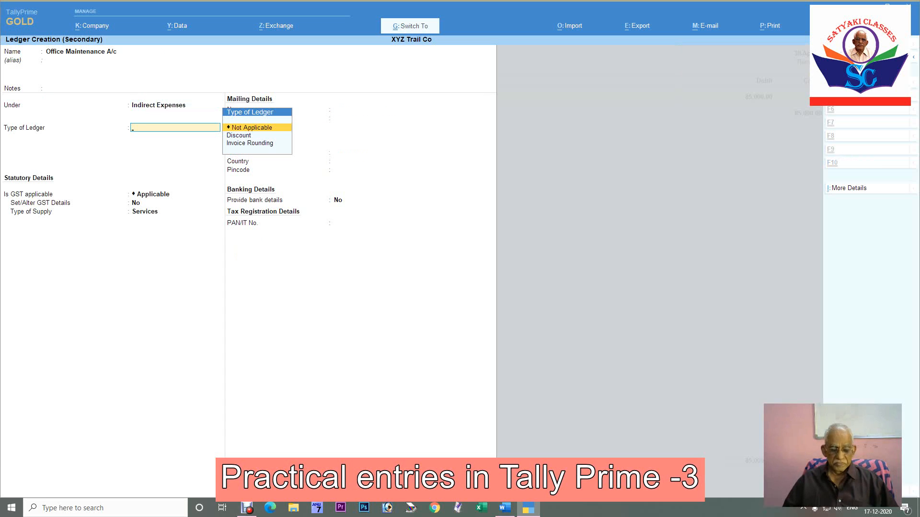
{"action": "key", "text": "ctrl+a"}
- Set the Office Maintenance A/c debit to 4,800 and credit the same amount to Petty Cash A/c
{"action": "type", "text": "4800"}
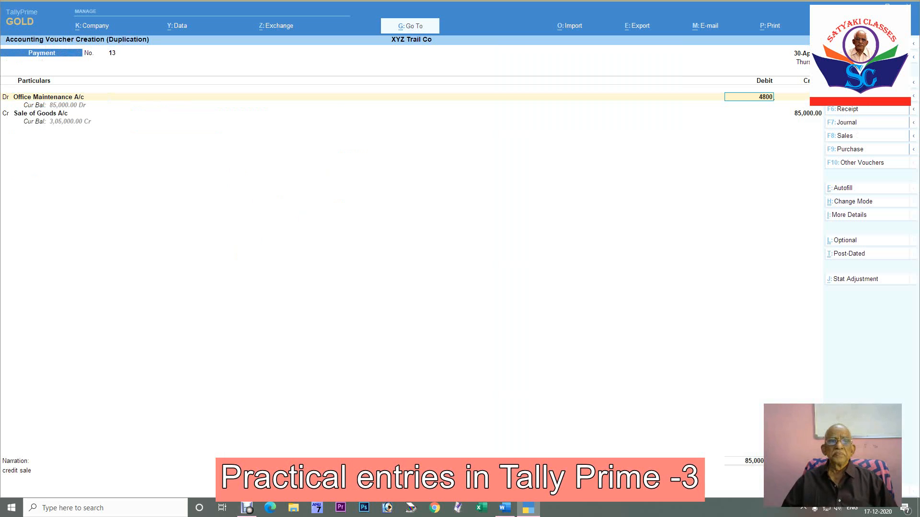
{"action": "key", "text": "Return"}
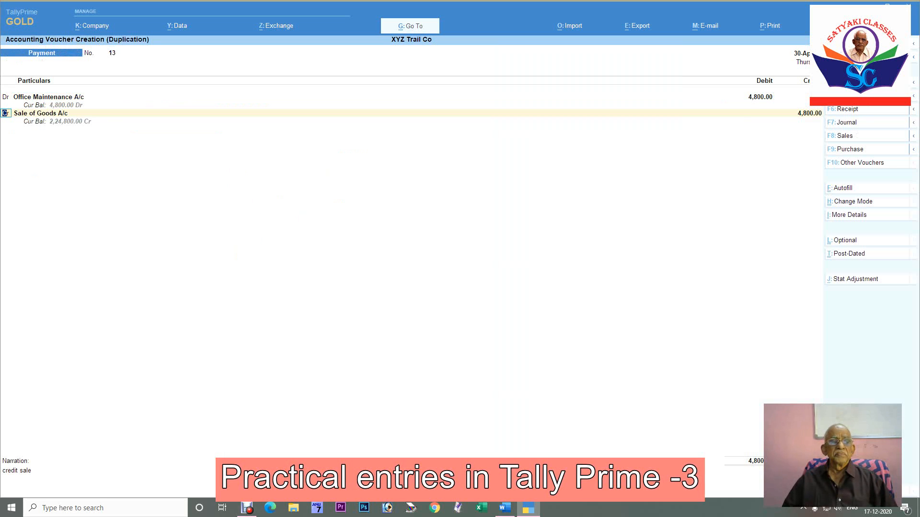
{"action": "key", "text": "Return"}
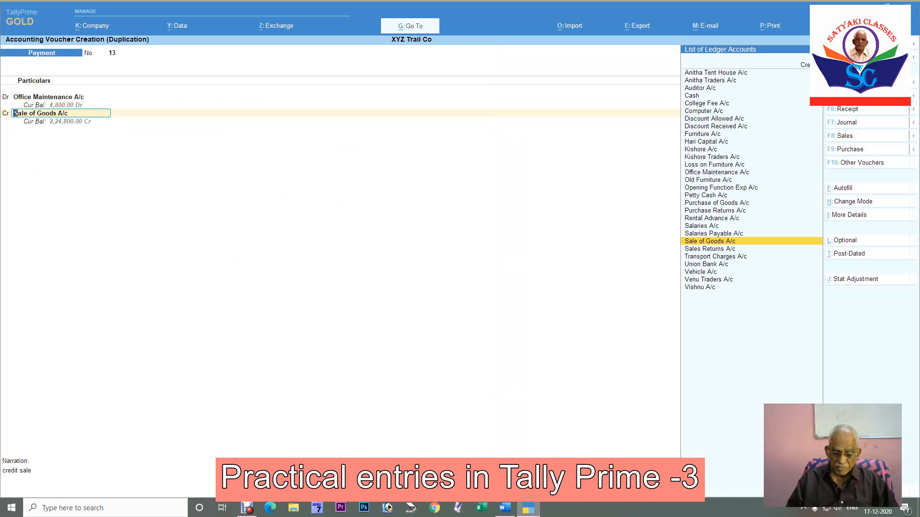
{"action": "type", "text": "Pett"}
{"action": "key", "text": "Return"}
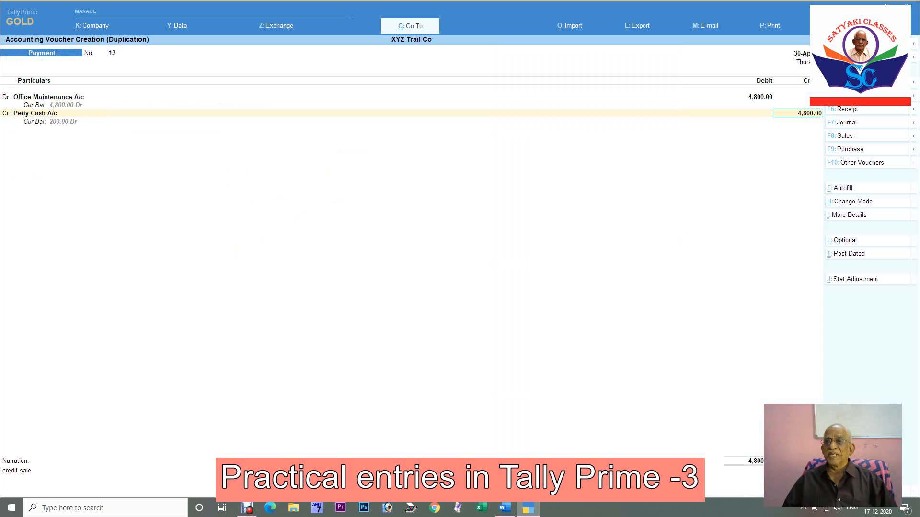
{"action": "key", "text": "Return"}
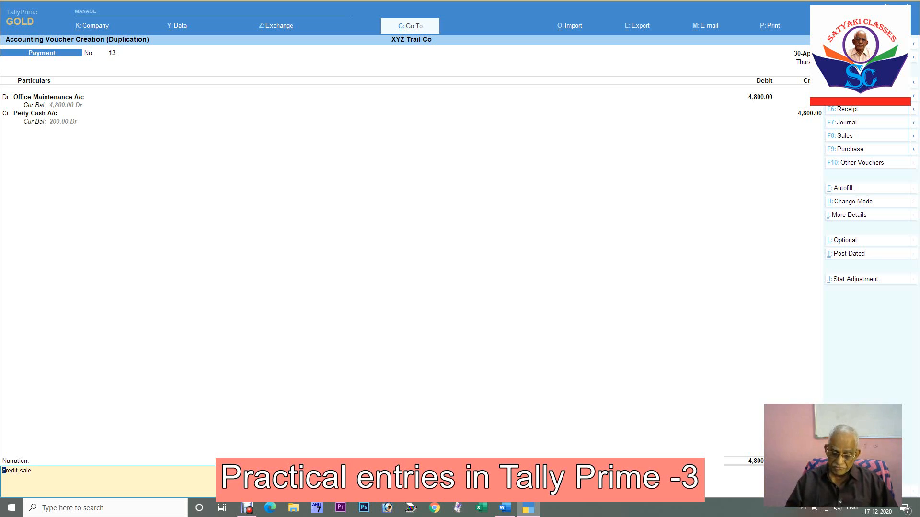
- Replace the narration with one describing petty cash expenses for the month and save the payment voucher
{"action": "type", "text": "petty cash expenses for the mon"}
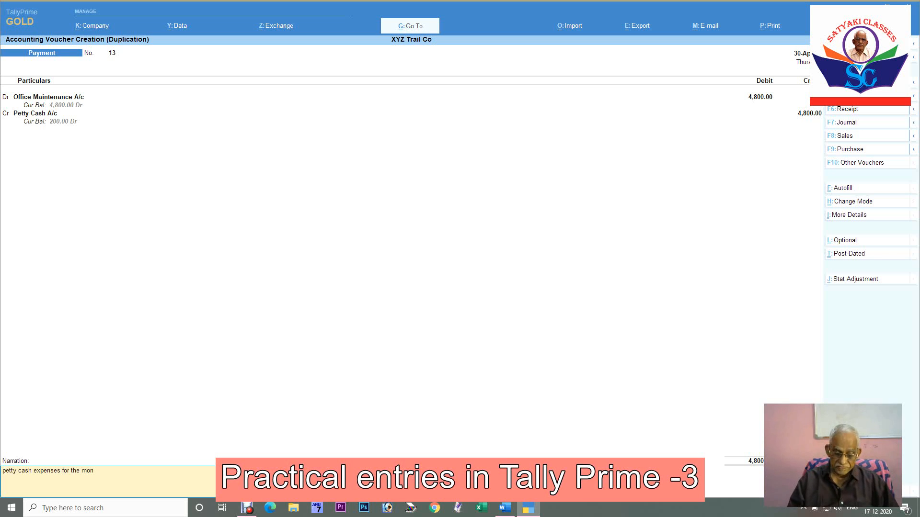
{"action": "key", "text": "Return"}
{"action": "key", "text": "Return"}
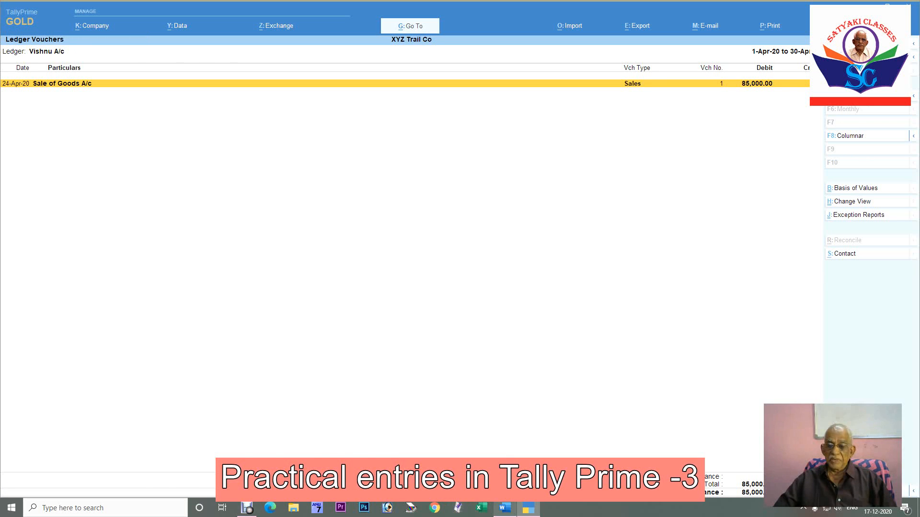
- Check the 30-4-20 entry on vacating the premises and the returned advance in Word, then return to TallyPrime
{"action": "left_click", "coordinate": [505, 508]}
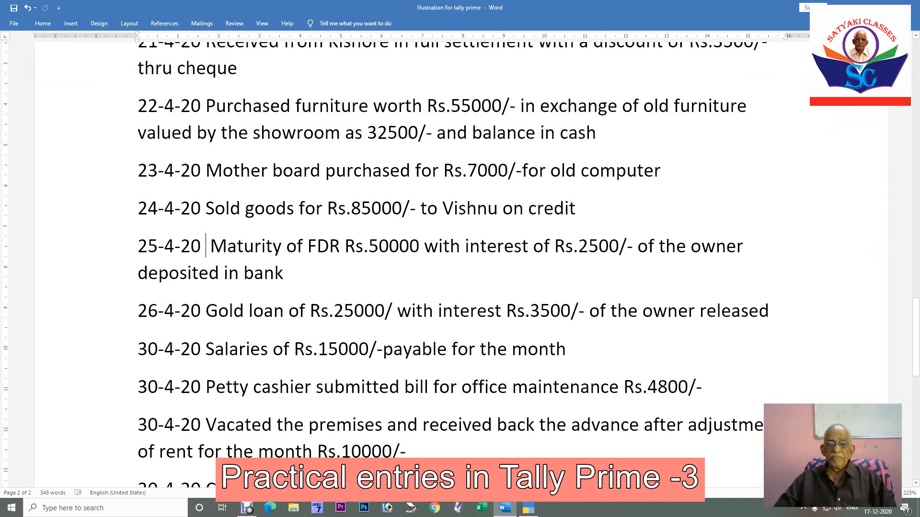
{"action": "scroll", "coordinate": [460, 249], "scroll_direction": "down", "scroll_amount": 1}
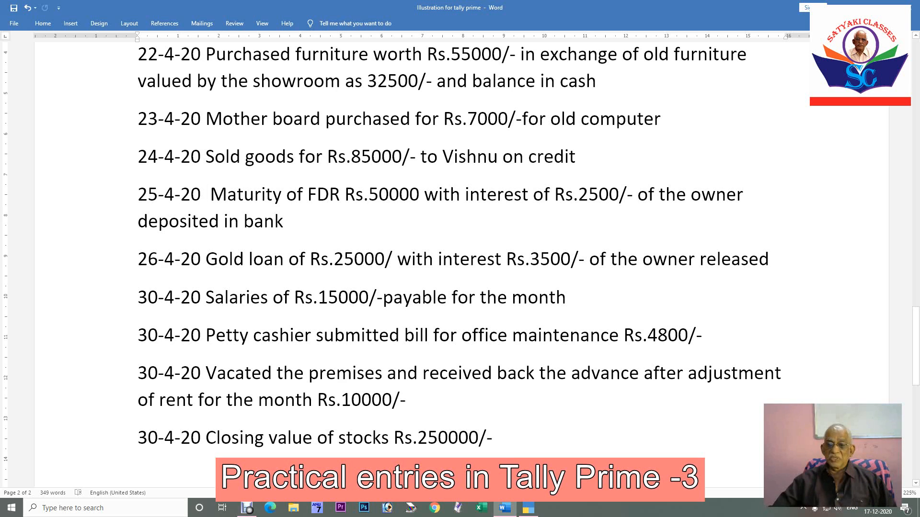
{"action": "mouse_move", "coordinate": [528, 508]}
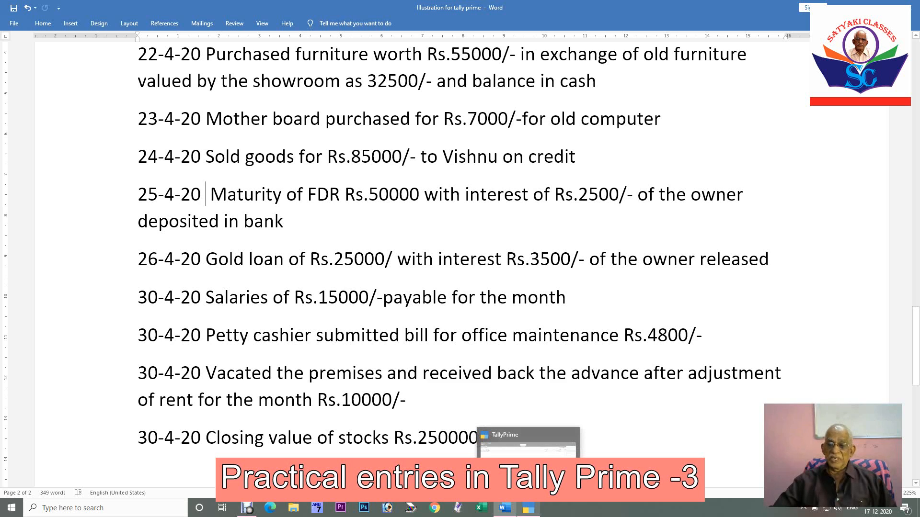
{"action": "left_click", "coordinate": [528, 509]}
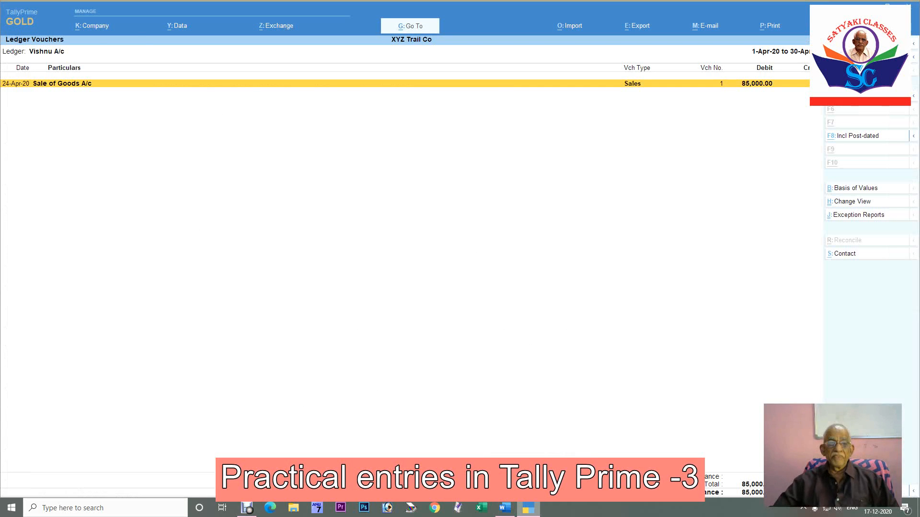
- Duplicate the 24-Apr-20 sales voucher as a Receipt dated 30-Apr-20, with Rental Advance A/c as the credit account
{"action": "key", "text": "alt+2"}
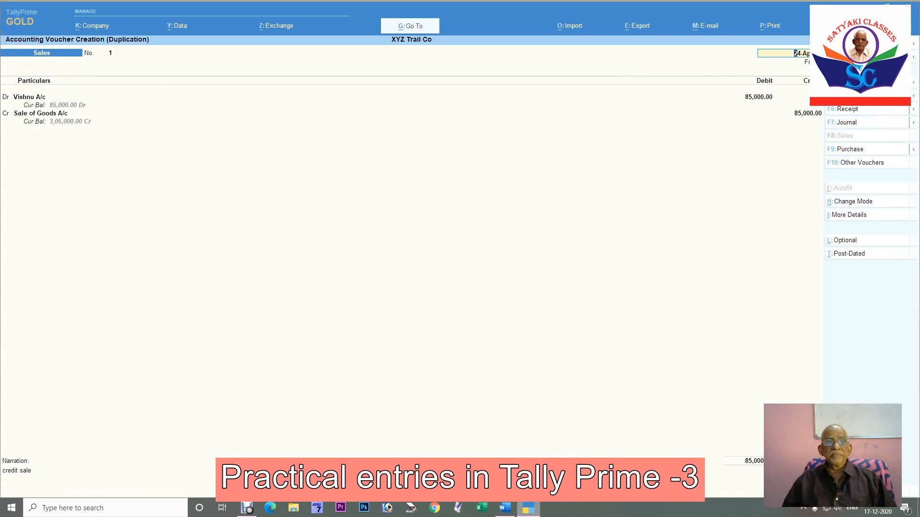
{"action": "key", "text": "F2"}
{"action": "type", "text": "30"}
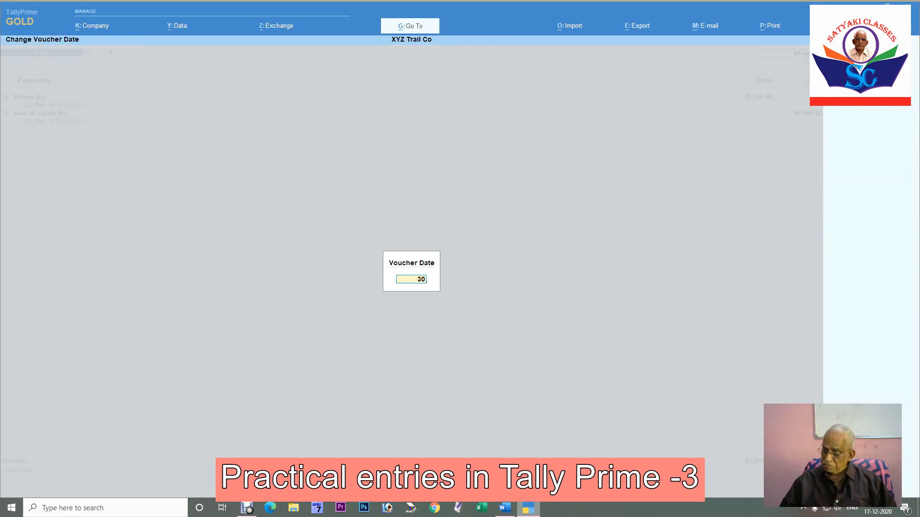
{"action": "key", "text": "Return"}
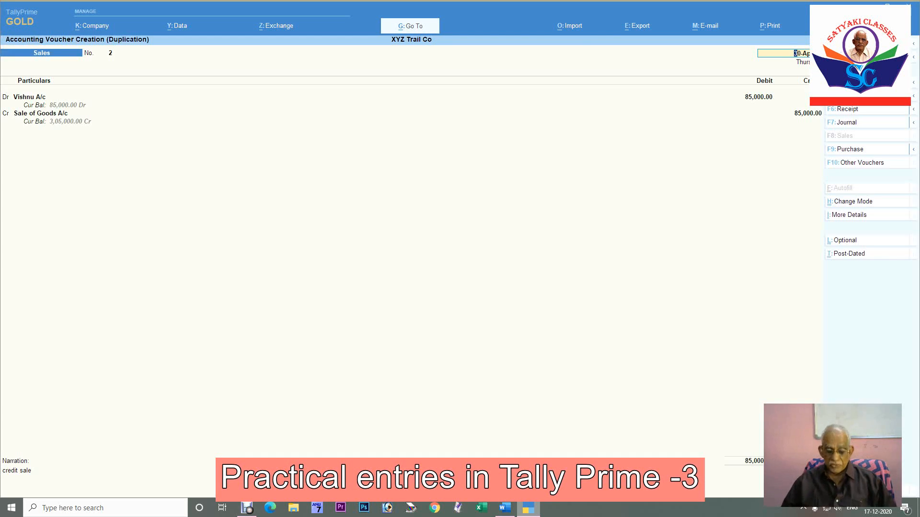
{"action": "key", "text": "F6"}
{"action": "key", "text": "Return"}
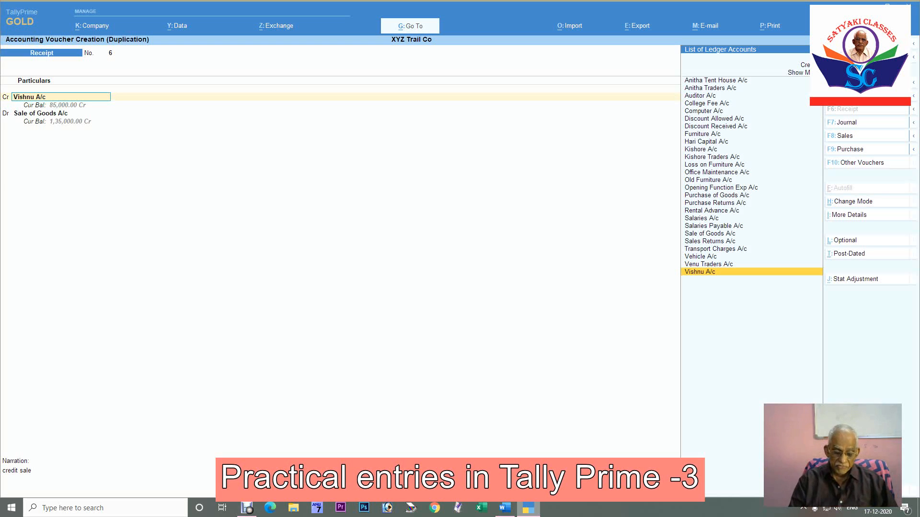
{"action": "type", "text": "Rent"}
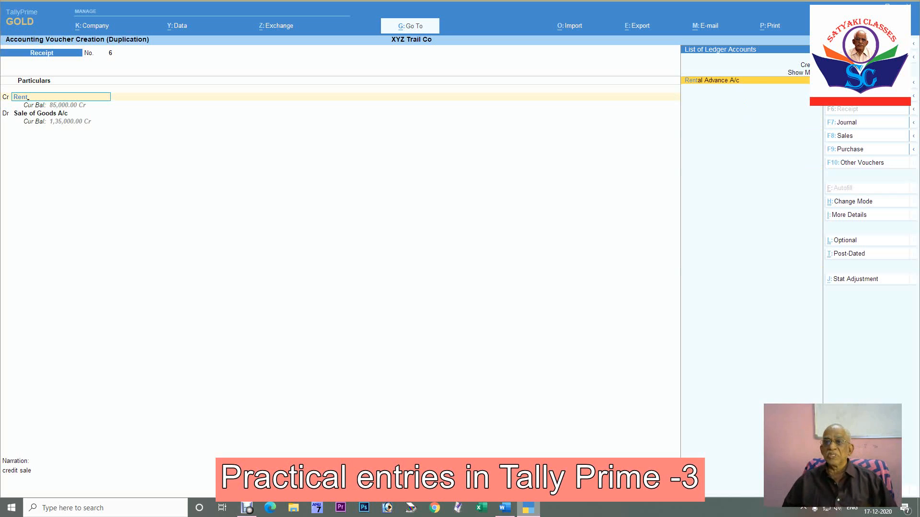
{"action": "key", "text": "Return"}
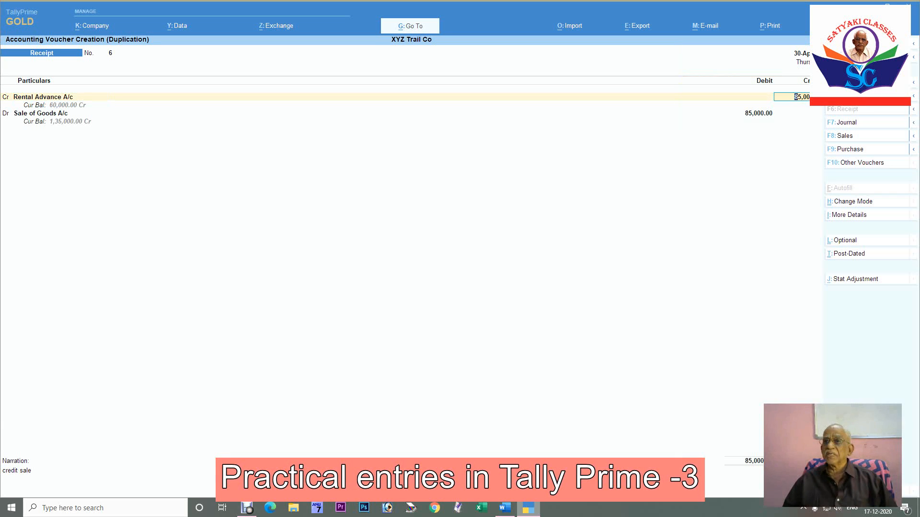
- Set the Rental Advance A/c credit amount to 25,000 in the receipt voucher
{"action": "key", "text": "BackSpace"}
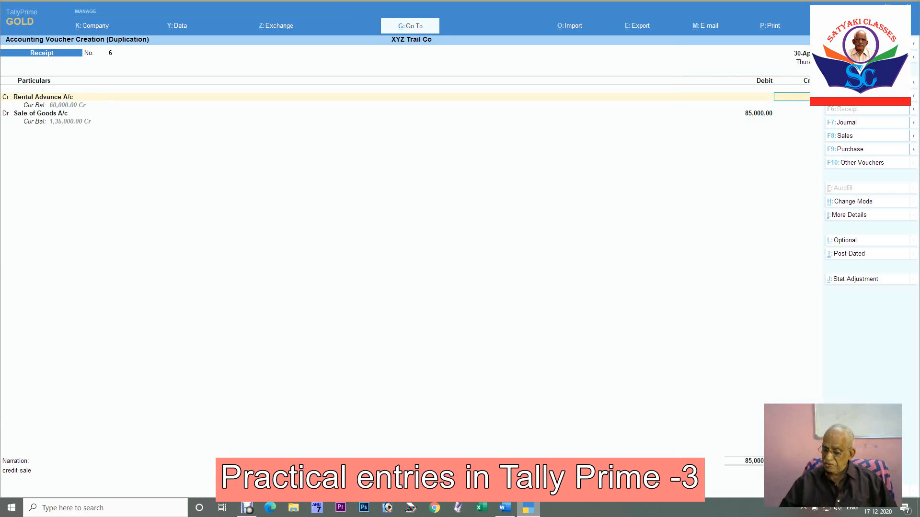
{"action": "type", "text": "25000"}
{"action": "key", "text": "Return"}
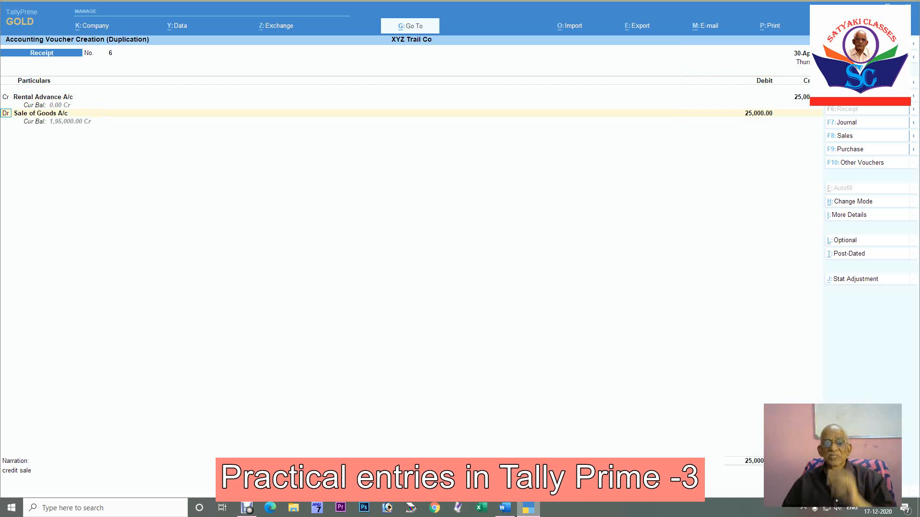
- Create a Rent A/c ledger under Indirect Expenses and use it as the debit account in place of Sale of Goods A/c
{"action": "key", "text": "Return"}
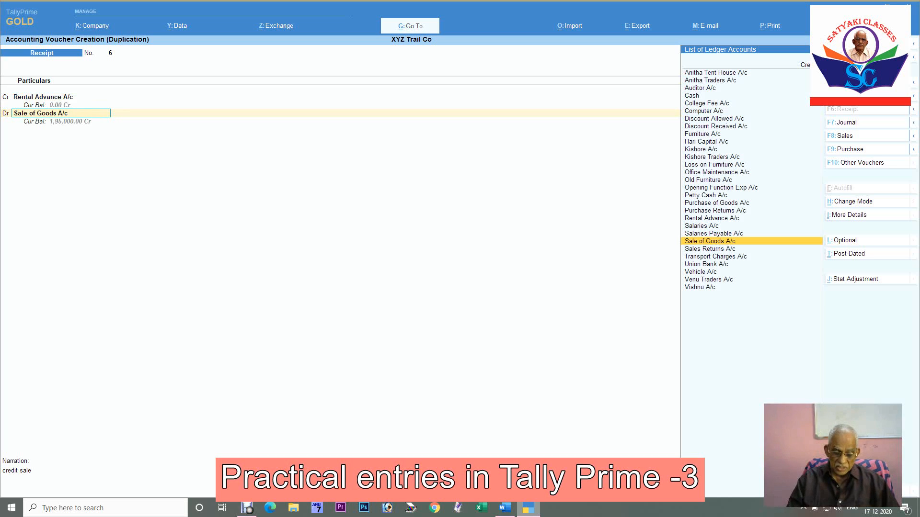
{"action": "key", "text": "alt+c"}
{"action": "type", "text": "Ren"}
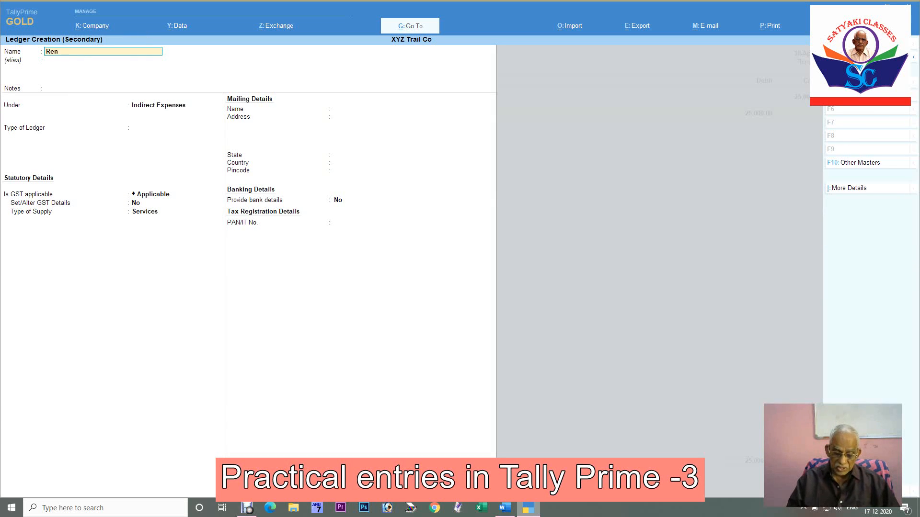
{"action": "type", "text": "t a/c"}
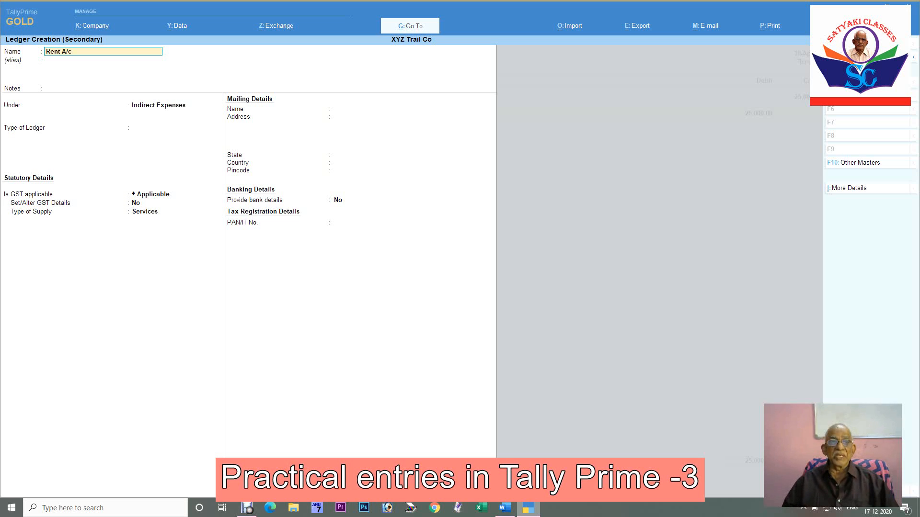
{"action": "key", "text": "Return"}
{"action": "key", "text": "Return"}
{"action": "key", "text": "Return"}
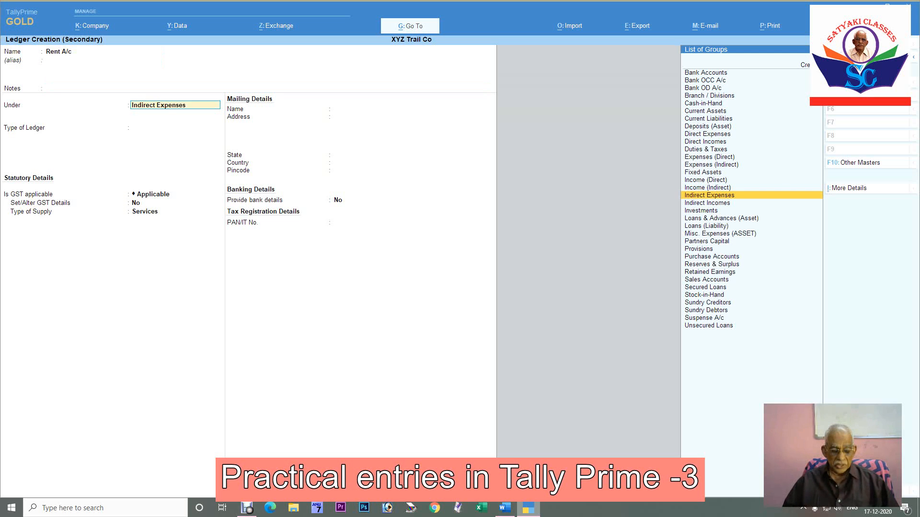
{"action": "key", "text": "ctrl+a"}
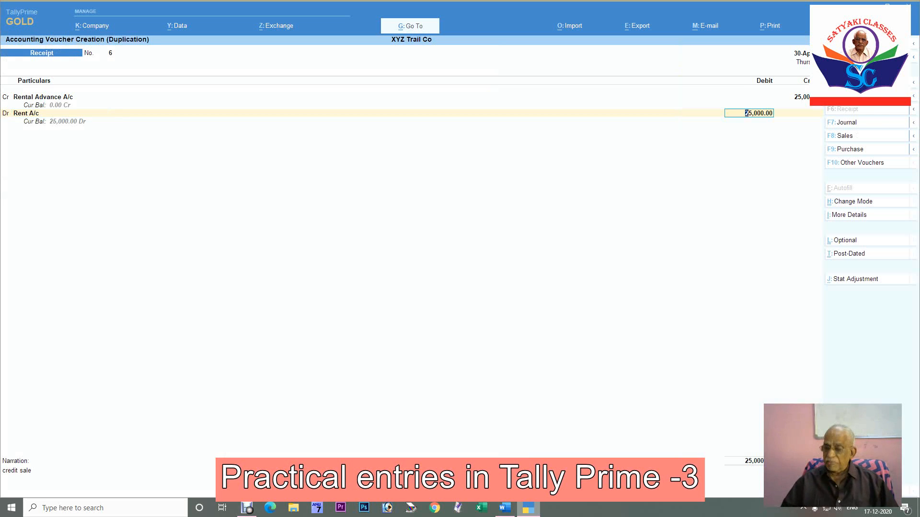
- Debit Rent A/c with 10,000 and Cash with the remaining 15,000
{"action": "type", "text": "10000"}
{"action": "key", "text": "Return"}
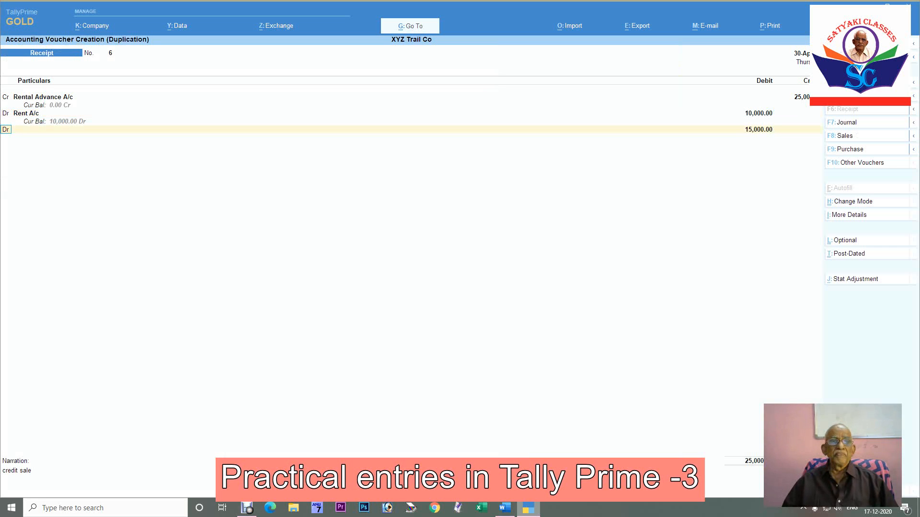
{"action": "key", "text": "Return"}
{"action": "type", "text": "Cash"}
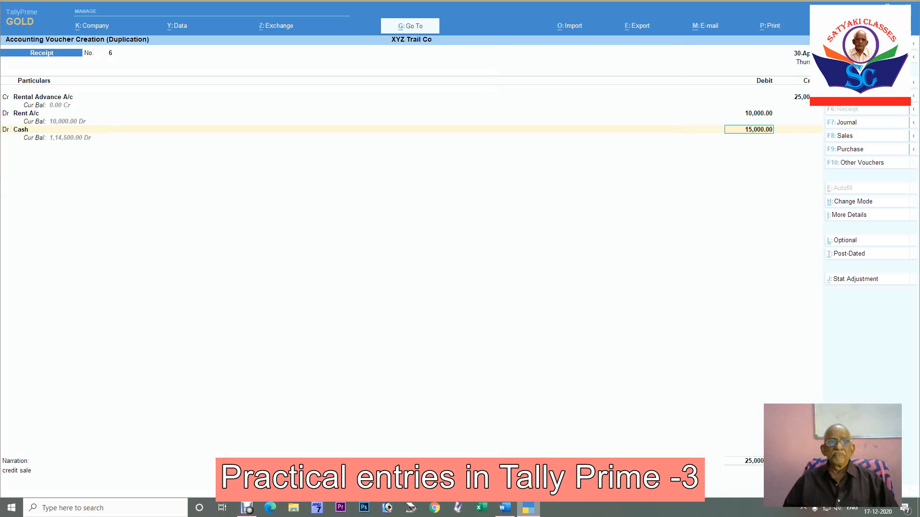
{"action": "key", "text": "Return"}
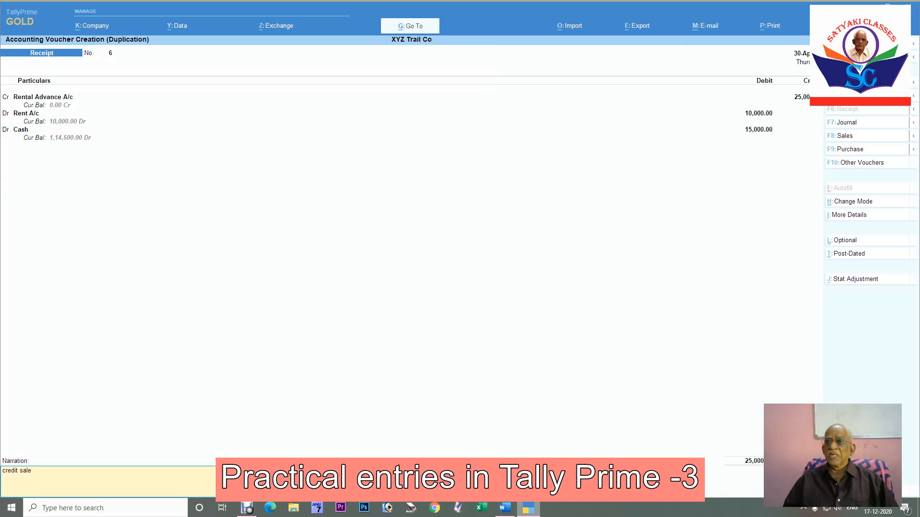
- Replace the narration with "rental advance closed" and save the receipt voucher
{"action": "type", "text": "re"}
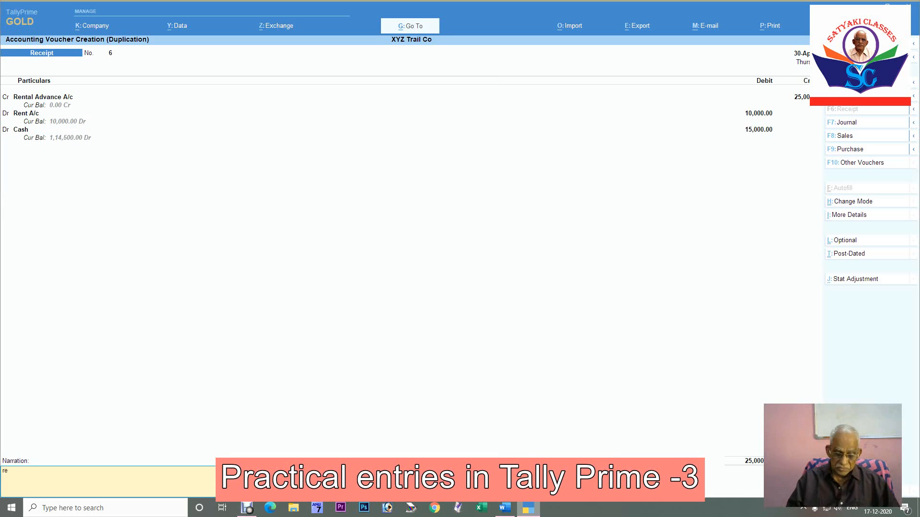
{"action": "type", "text": "ntal ad"}
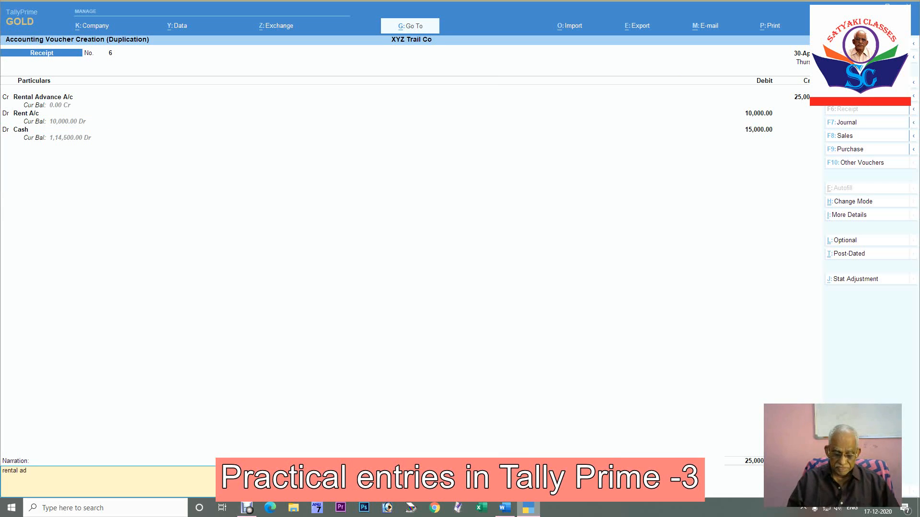
{"action": "type", "text": "vance closed"}
{"action": "key", "text": "ctrl"}
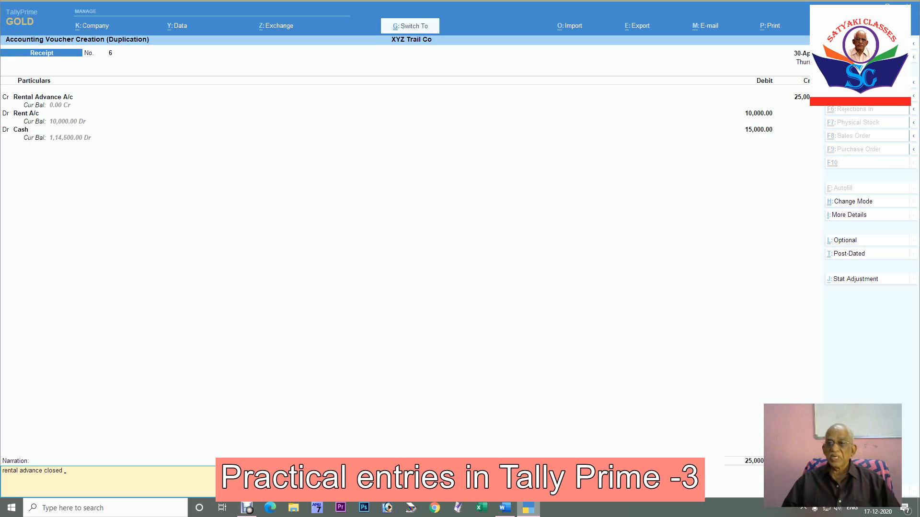
{"action": "key", "text": "ctrl+a"}
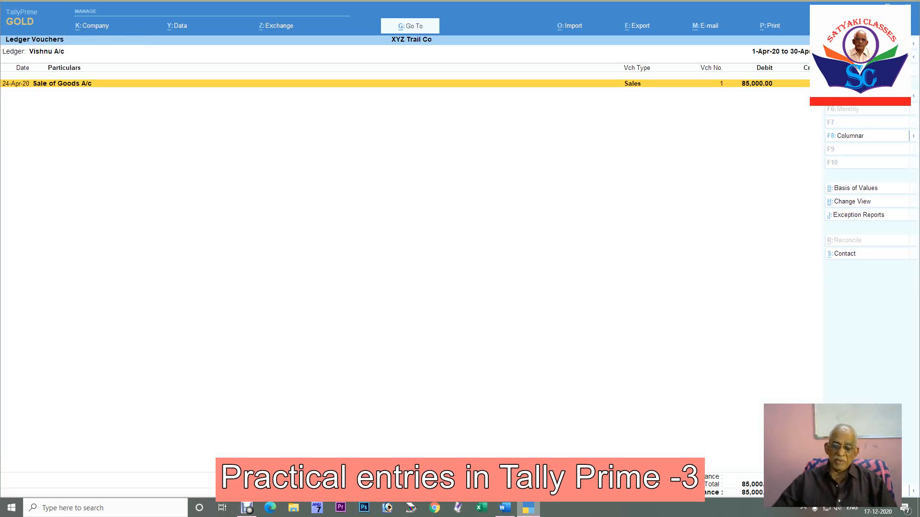
- Check the 30-4-20 closing stock entry in Word, then examine the detailed Profit & Loss A/c in TallyPrime
{"action": "left_click", "coordinate": [505, 508]}
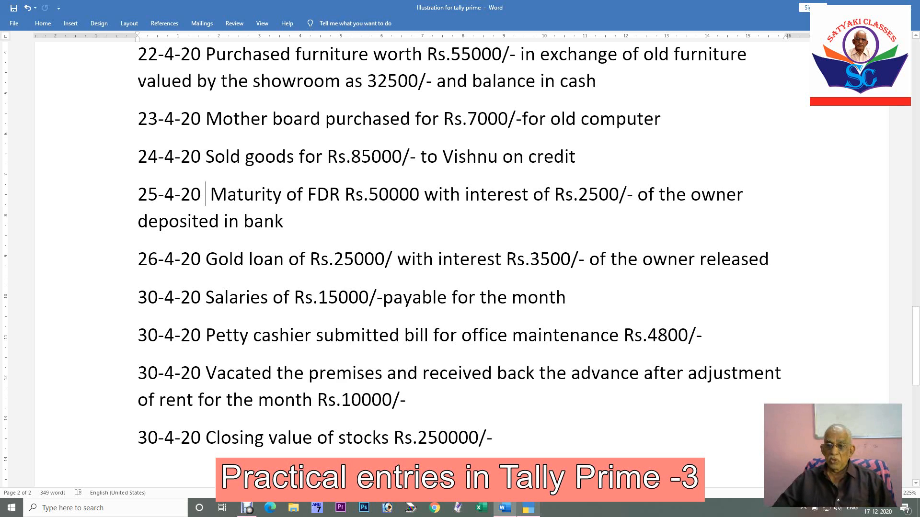
{"action": "left_click", "coordinate": [528, 509]}
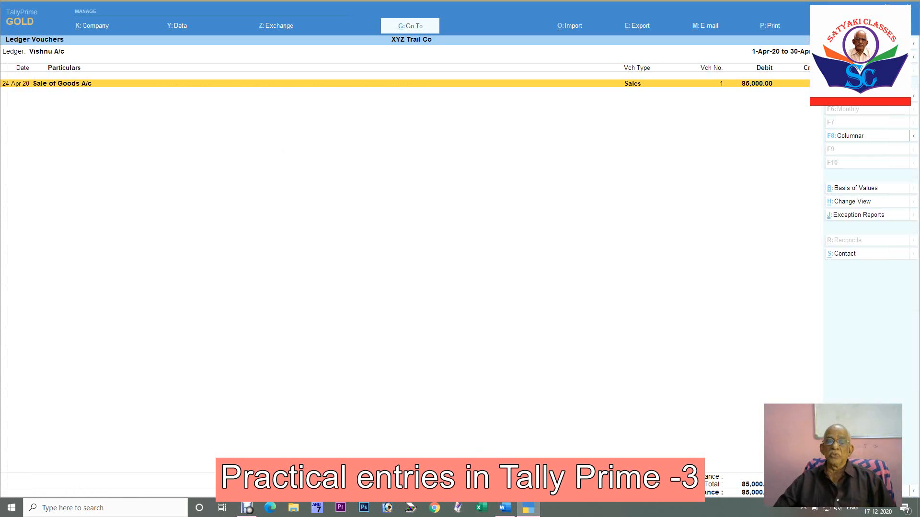
{"action": "key", "text": "alt+g"}
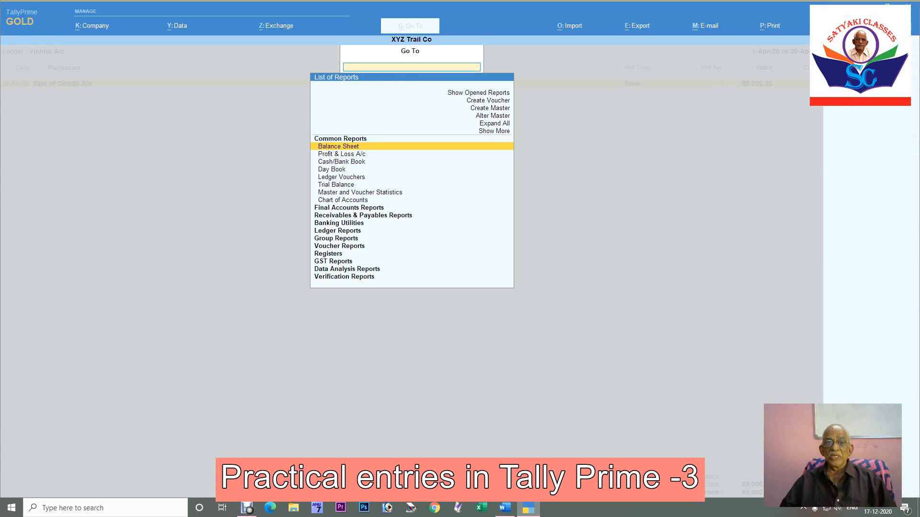
{"action": "key", "text": "Down"}
{"action": "key", "text": "Return"}
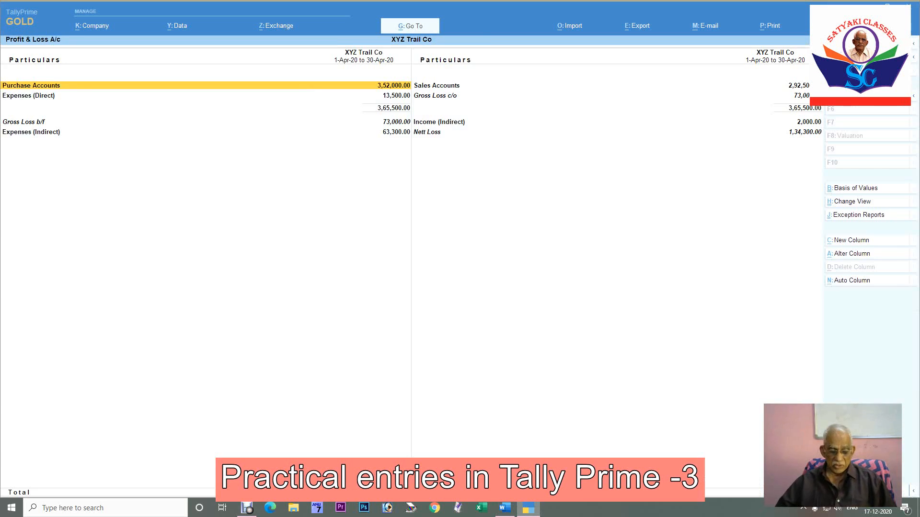
{"action": "key", "text": "alt+F5"}
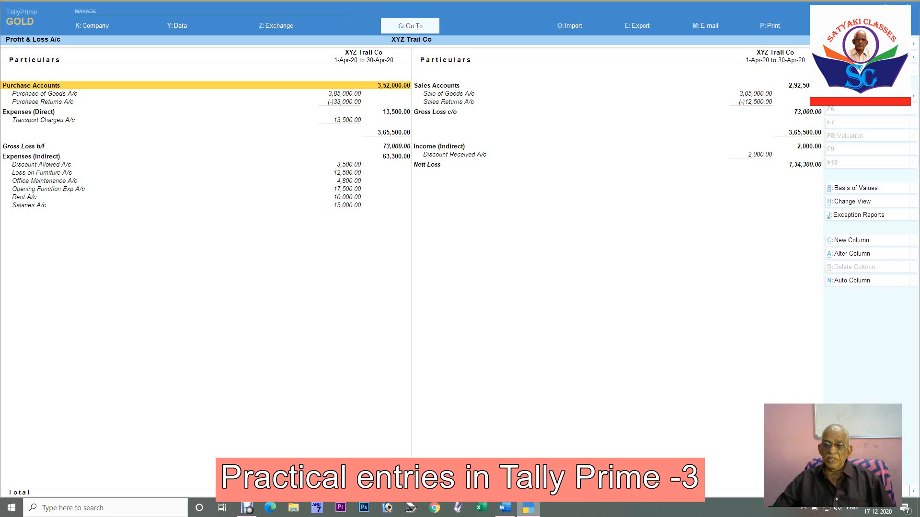
- Recheck the closing stock entry in Word, then close the open TallyPrime reports back to the Gateway of Tally
{"action": "key", "text": "alt+Tab"}
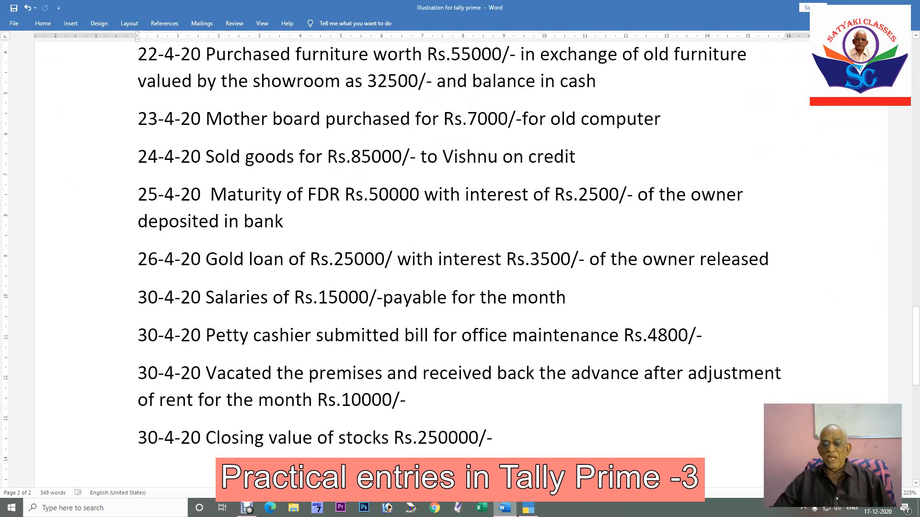
{"action": "key", "text": "alt+Tab"}
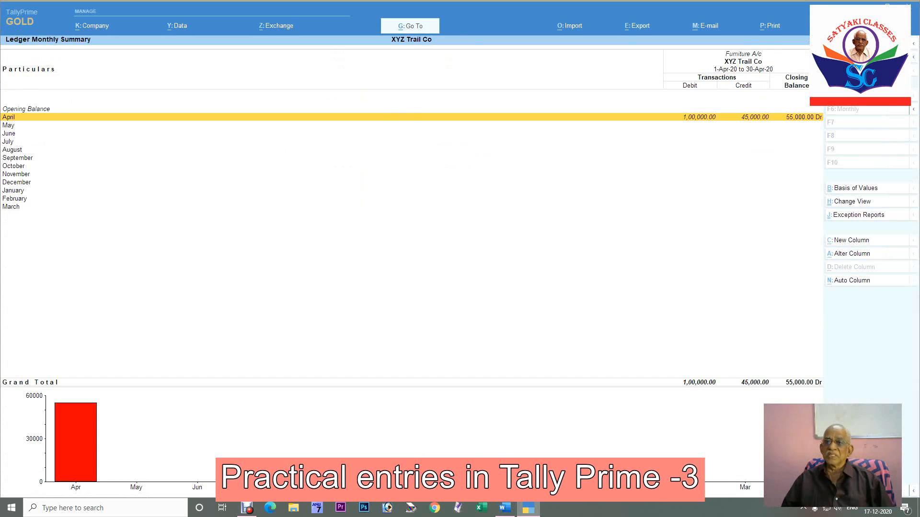
{"action": "key", "text": "Escape"}
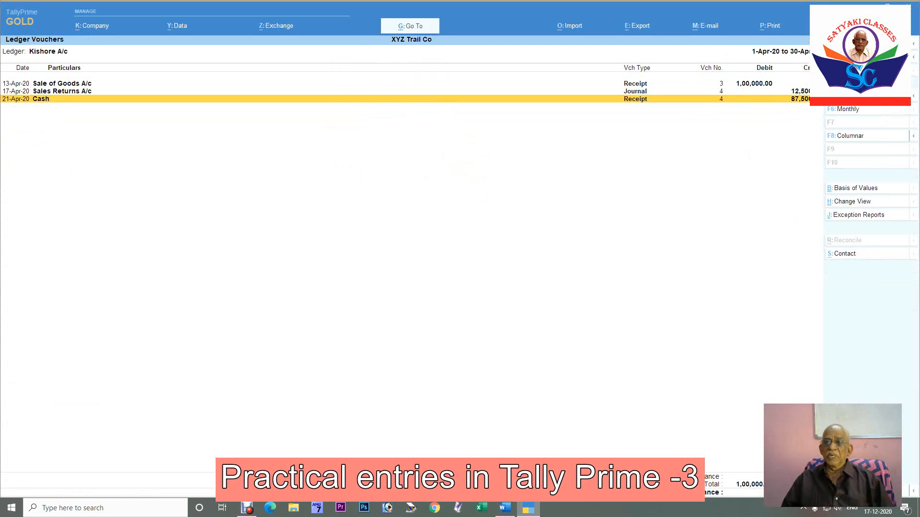
{"action": "key", "text": "Escape"}
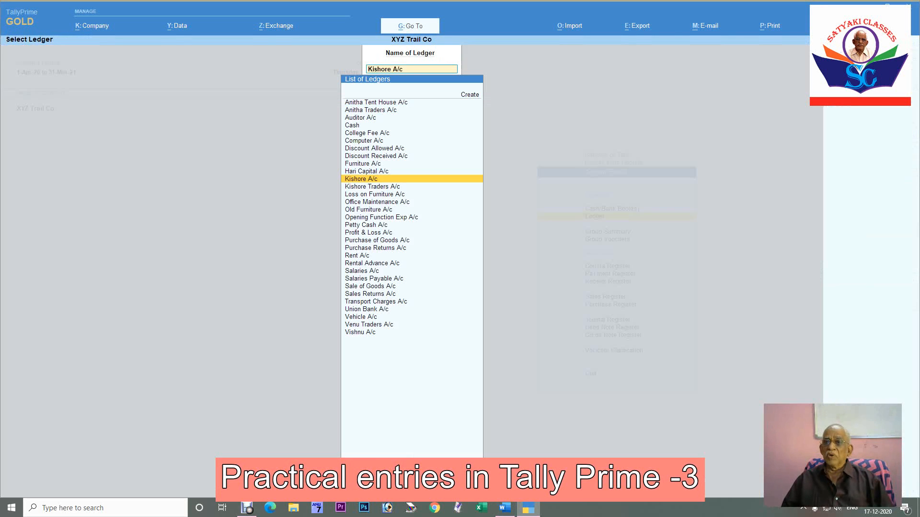
{"action": "key", "text": "BackSpace"}
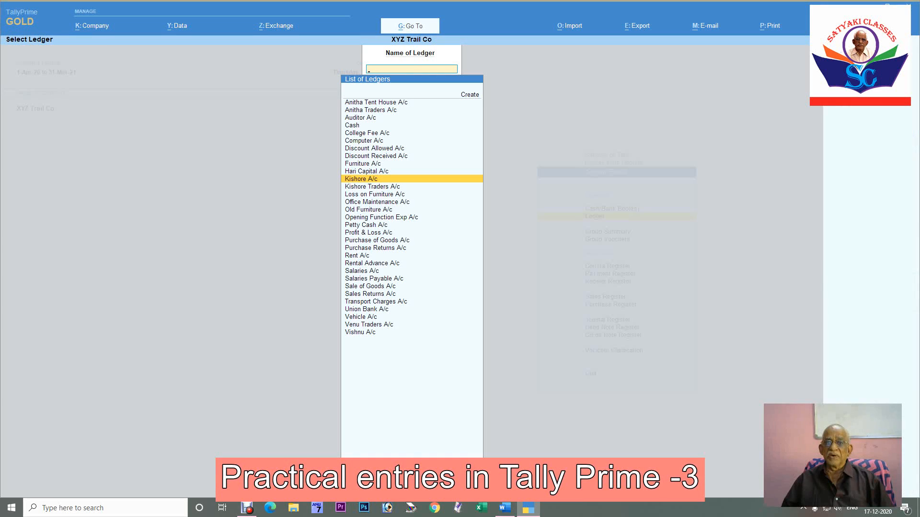
{"action": "key", "text": "Escape"}
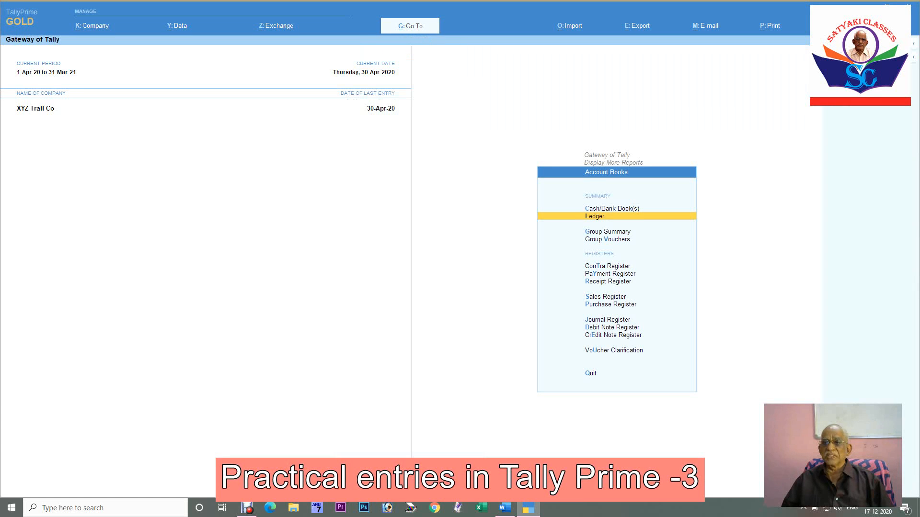
{"action": "key", "text": "Escape"}
{"action": "key", "text": "Escape"}
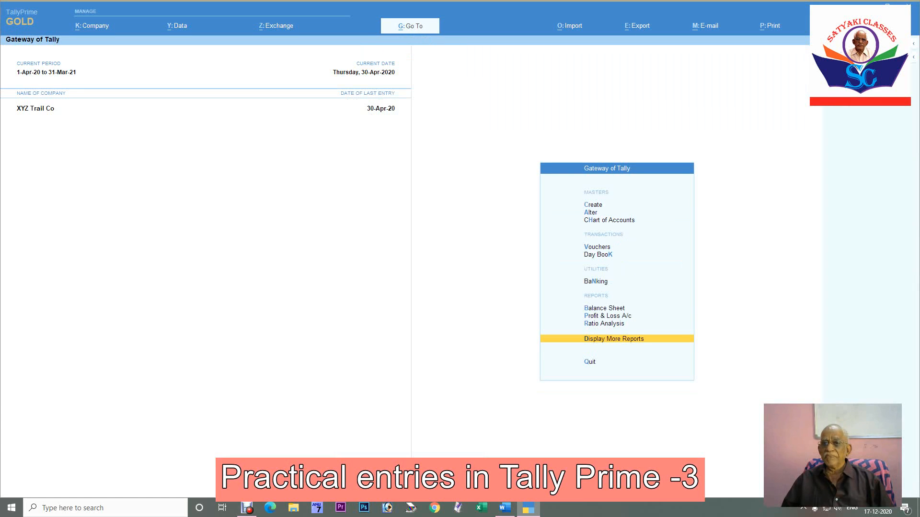
- Start creating a new ledger for XYZ Trail Co and name it Stock A/c
{"action": "key", "text": "Up"}
{"action": "key", "text": "Up"}
{"action": "key", "text": "Up"}
{"action": "key", "text": "Up"}
{"action": "key", "text": "Up"}
{"action": "key", "text": "Up"}
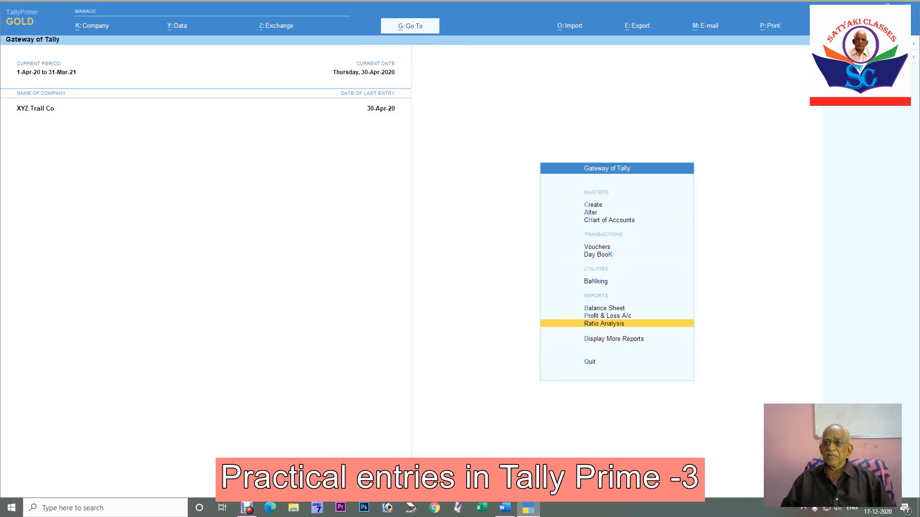
{"action": "key", "text": "Up"}
{"action": "key", "text": "Up"}
{"action": "key", "text": "Up"}
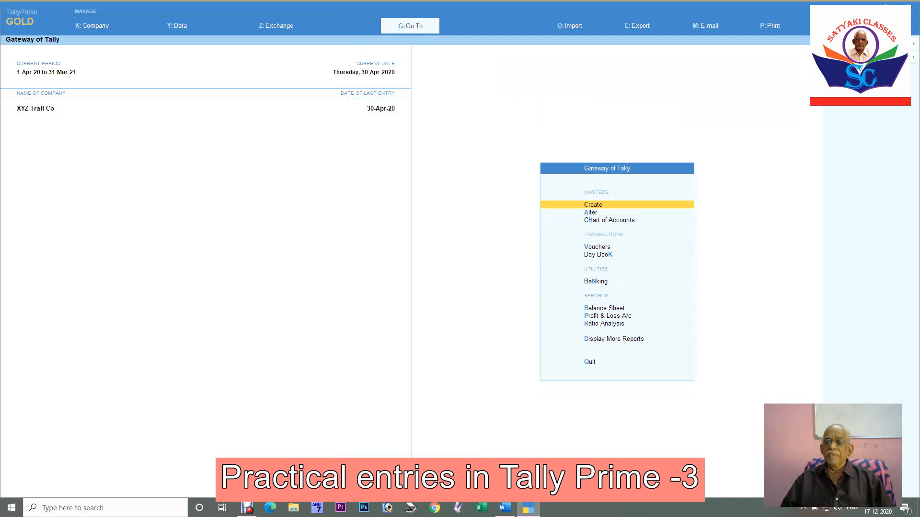
{"action": "key", "text": "Return"}
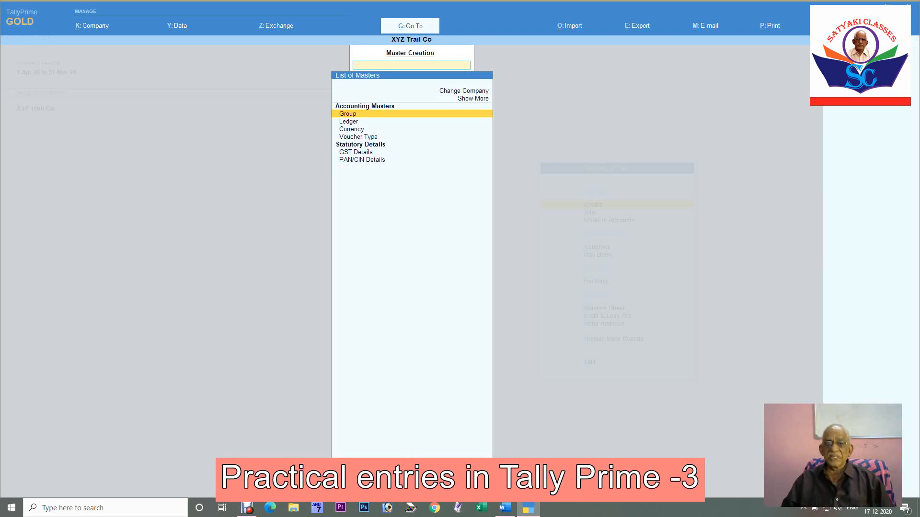
{"action": "key", "text": "Down"}
{"action": "key", "text": "Return"}
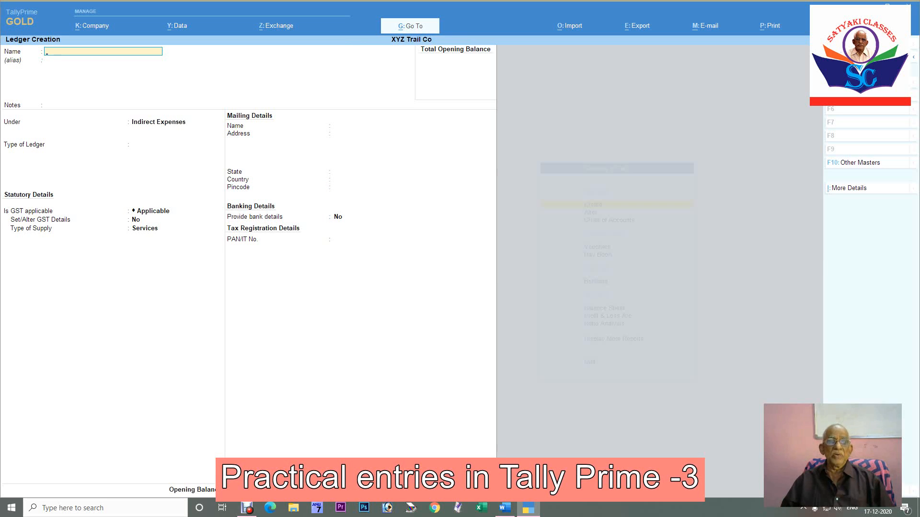
{"action": "type", "text": "to"}
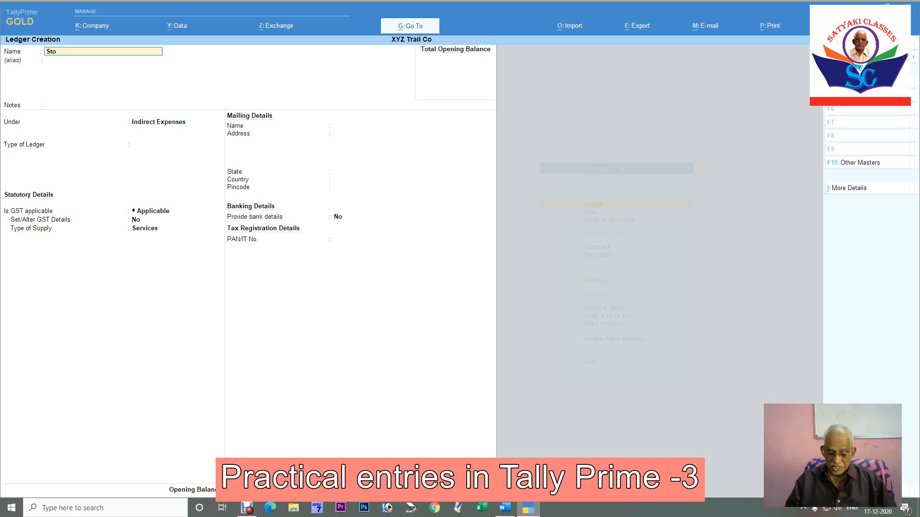
{"action": "type", "text": "ck a"}
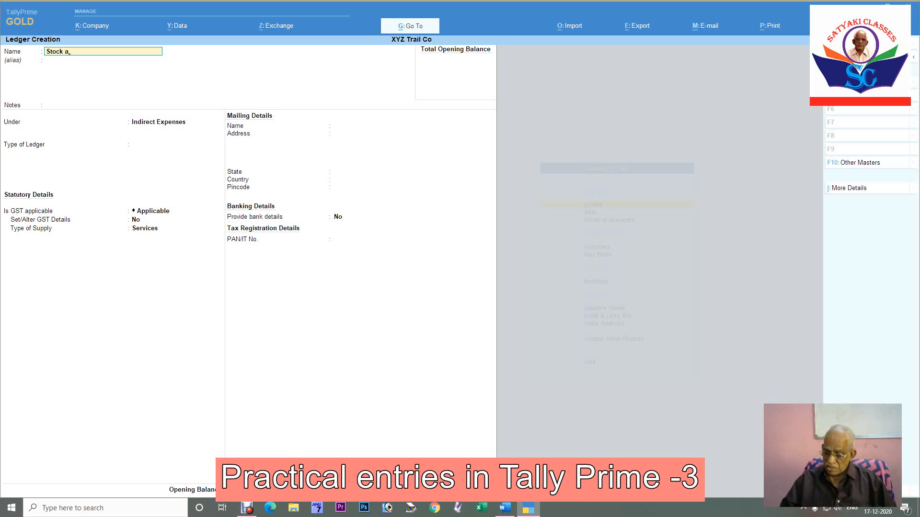
{"action": "type", "text": "/c"}
{"action": "key", "text": "Return"}
{"action": "key", "text": "Return"}
{"action": "key", "text": "Return"}
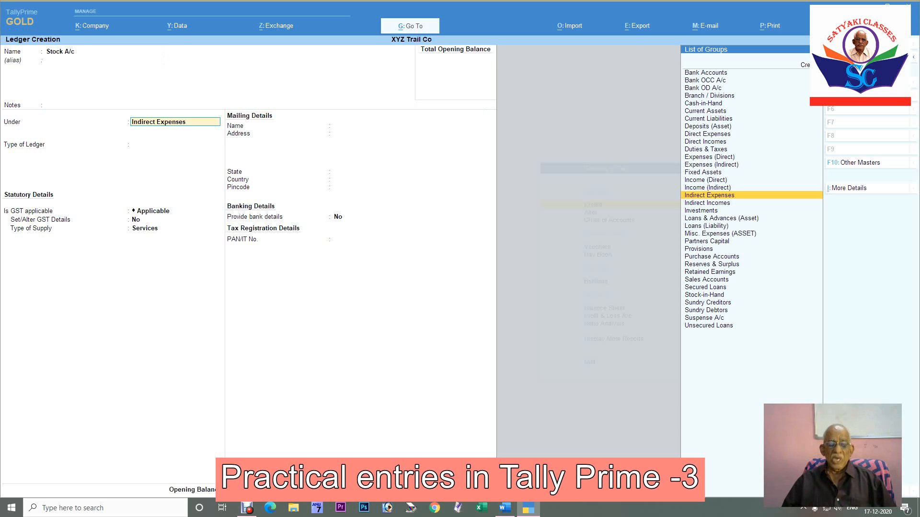
- Place the new ledger under the Stock-in-Hand group, save it and return to the Gateway of Tally
{"action": "type", "text": "Sto"}
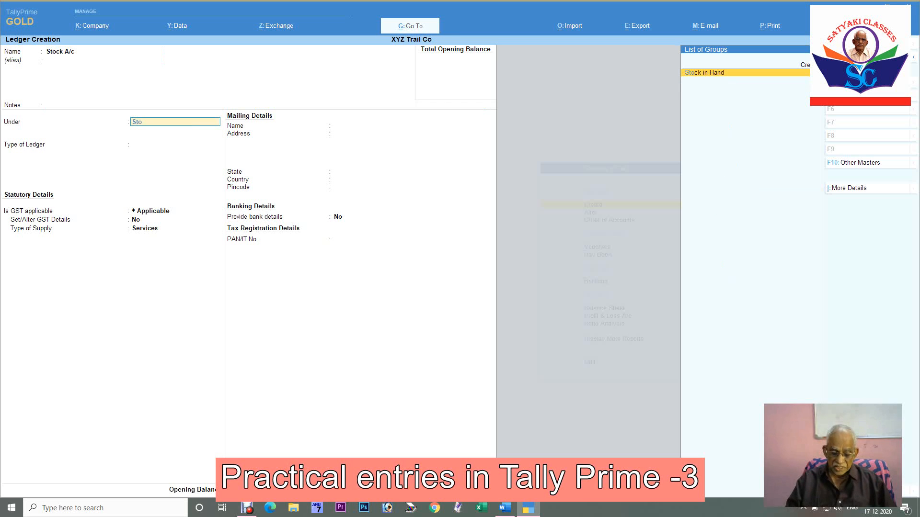
{"action": "type", "text": "ck"}
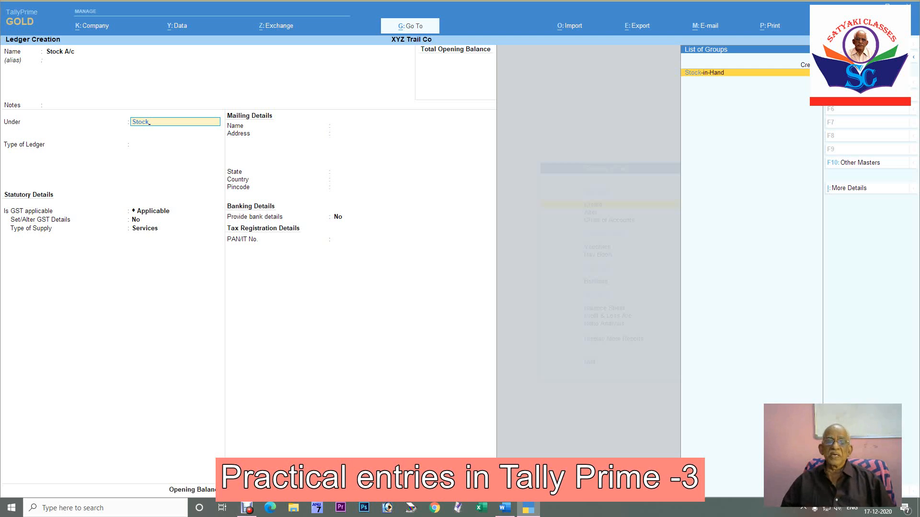
{"action": "key", "text": "Return"}
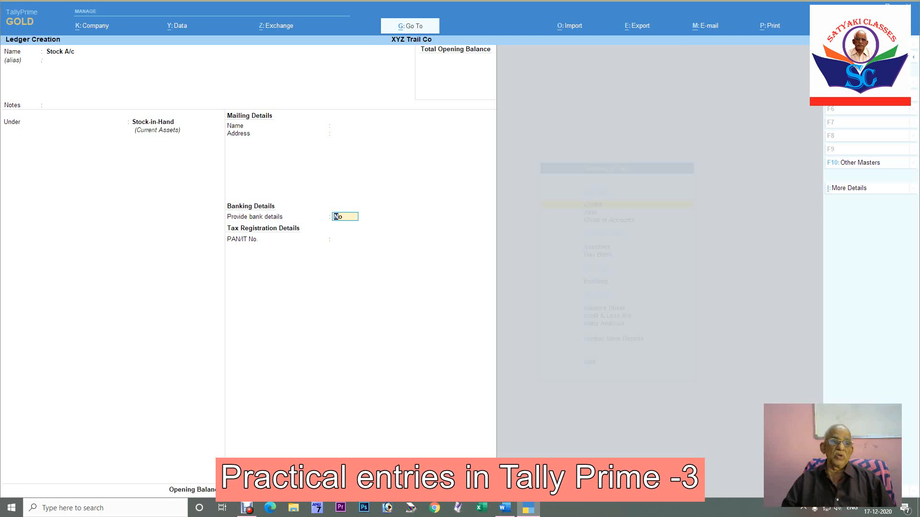
{"action": "key", "text": "ctrl"}
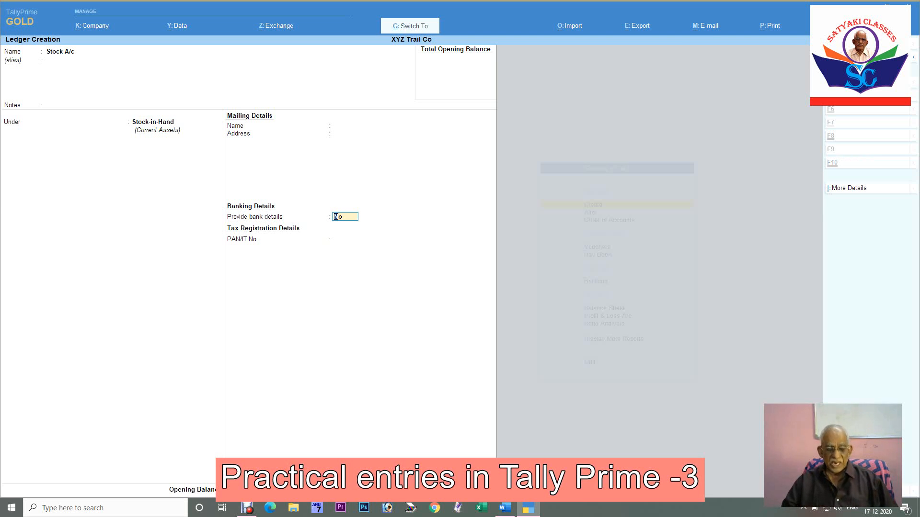
{"action": "key", "text": "ctrl+a"}
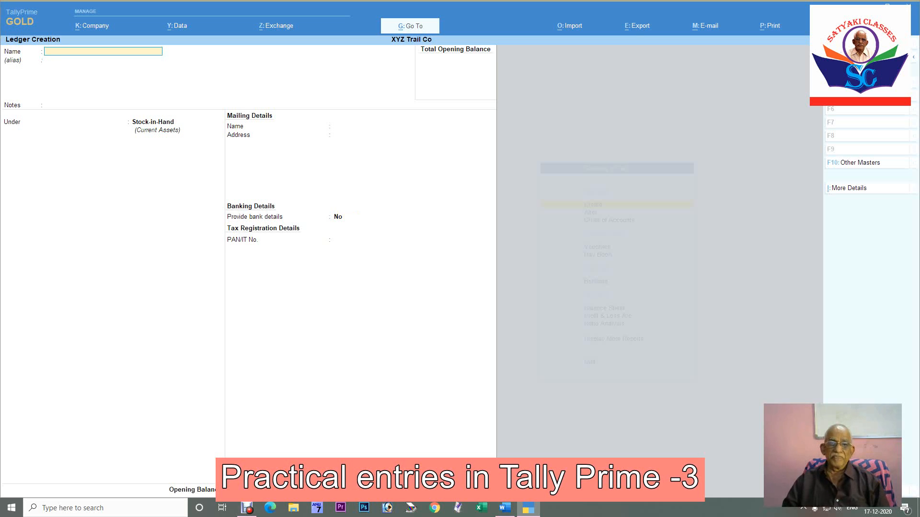
{"action": "key", "text": "Escape"}
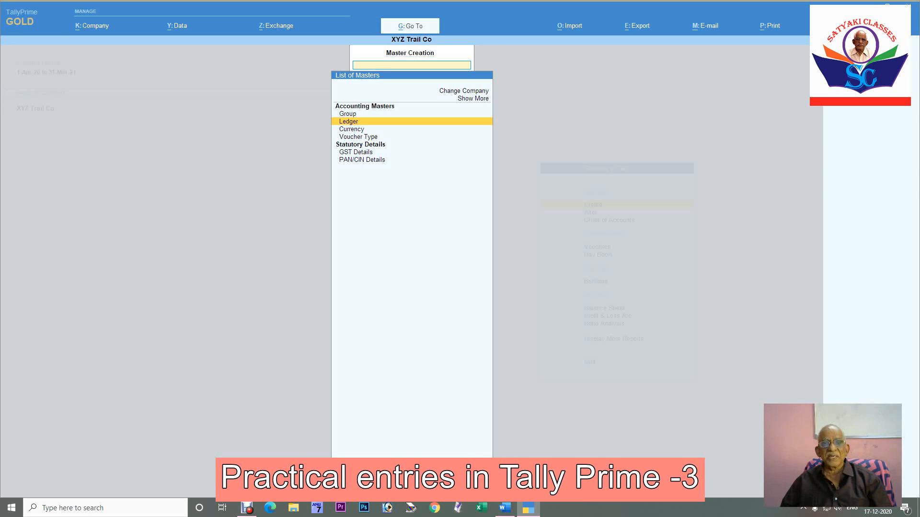
{"action": "key", "text": "Return"}
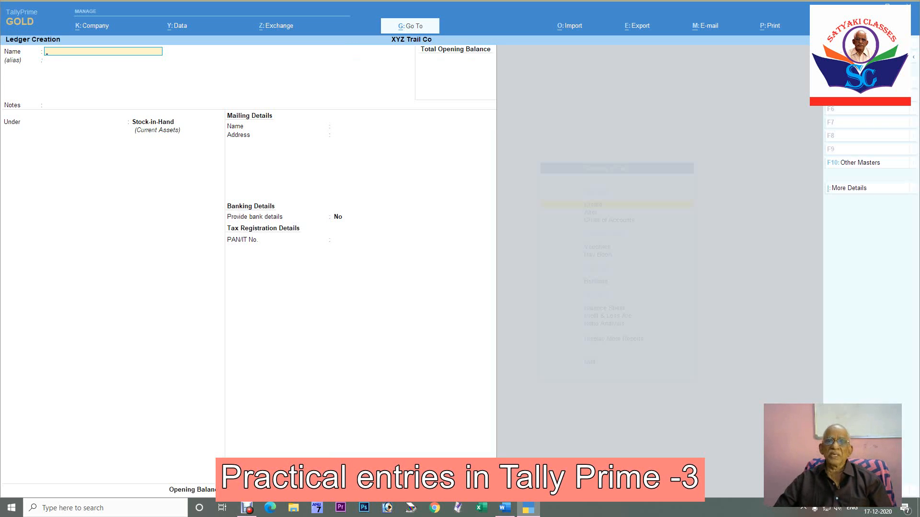
{"action": "key", "text": "Escape"}
{"action": "key", "text": "Escape"}
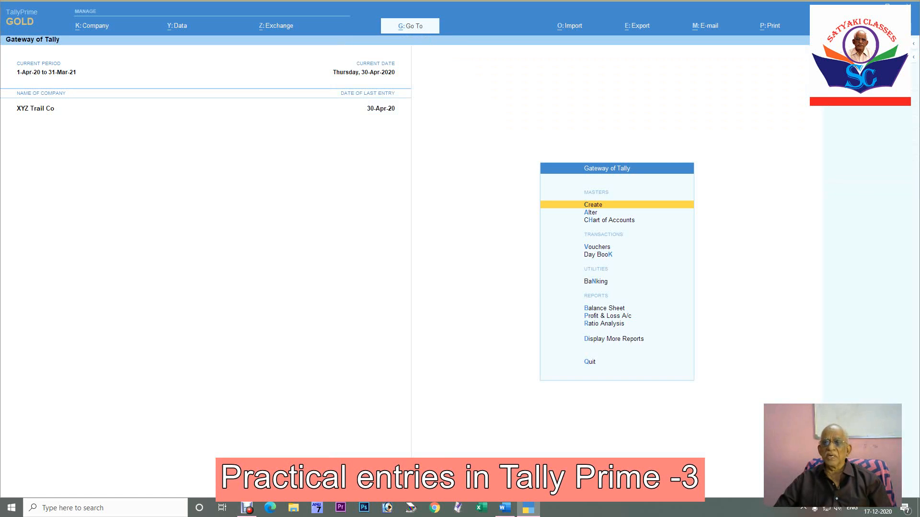
- Open the Stock A/c ledger for alteration
{"action": "key", "text": "Down"}
{"action": "key", "text": "Return"}
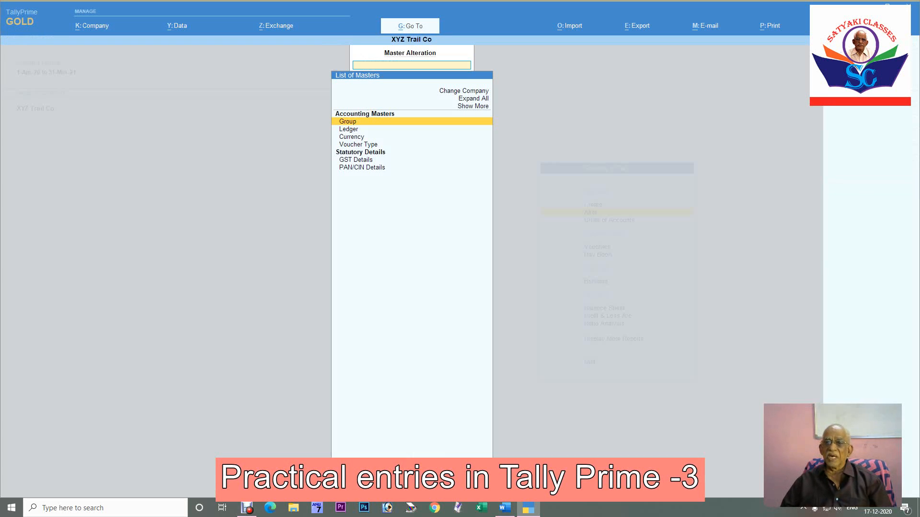
{"action": "key", "text": "Down"}
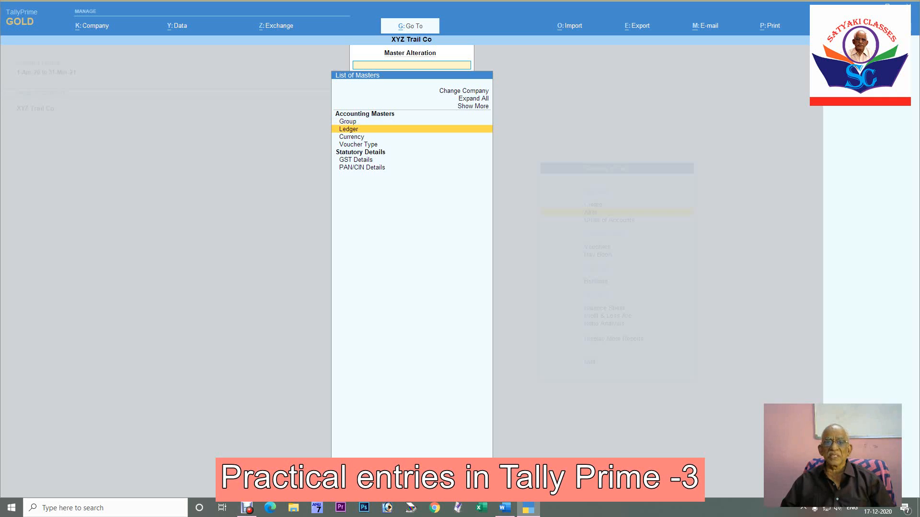
{"action": "key", "text": "Return"}
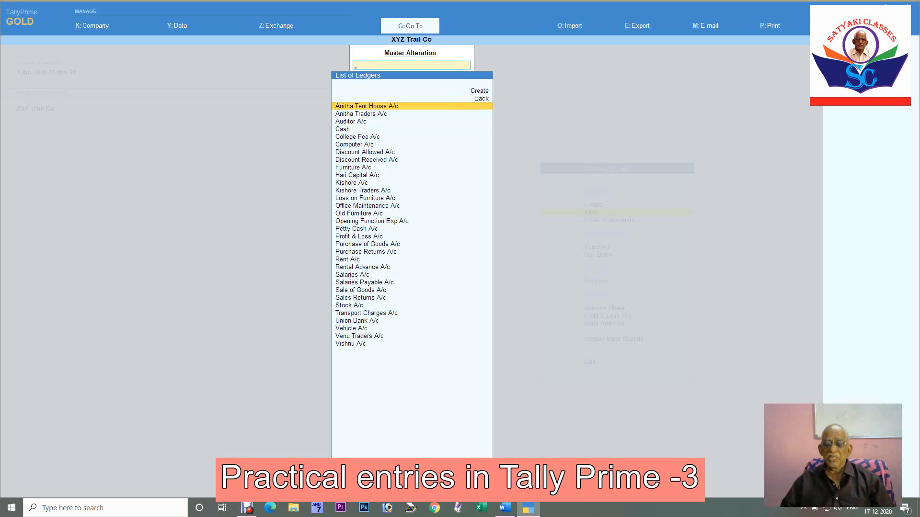
{"action": "type", "text": "st"}
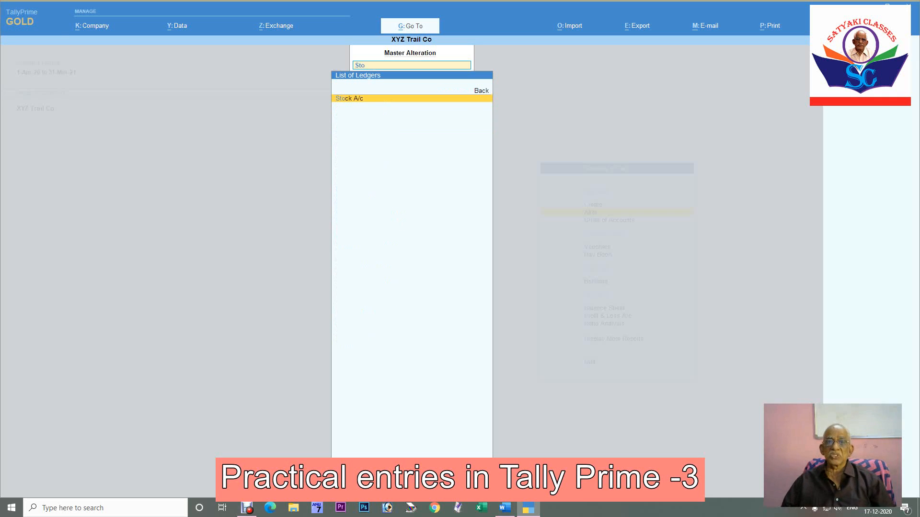
{"action": "key", "text": "Return"}
- Enter a 30-Apr-20 closing balance of 2,50,000 Dr for the ledger, save it and return to the Gateway of Tally
{"action": "key", "text": "Return"}
{"action": "key", "text": "Return"}
{"action": "key", "text": "Return"}
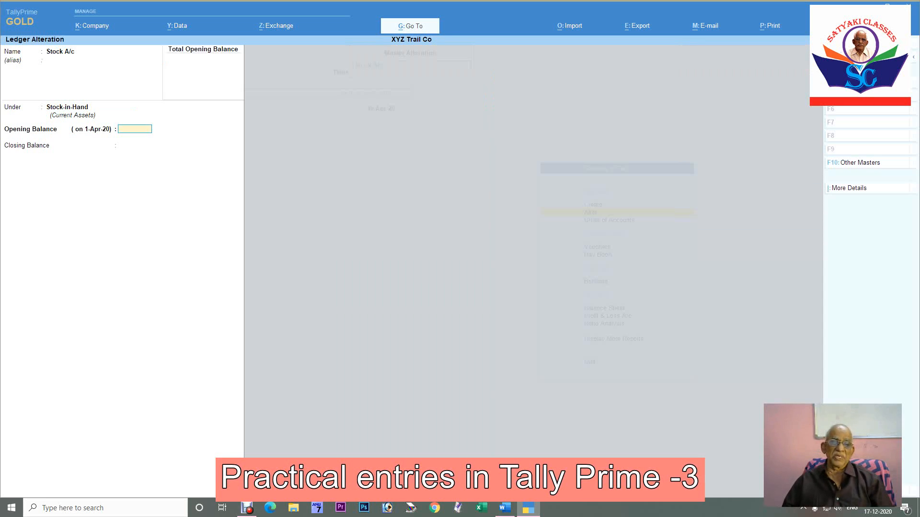
{"action": "key", "text": "Return"}
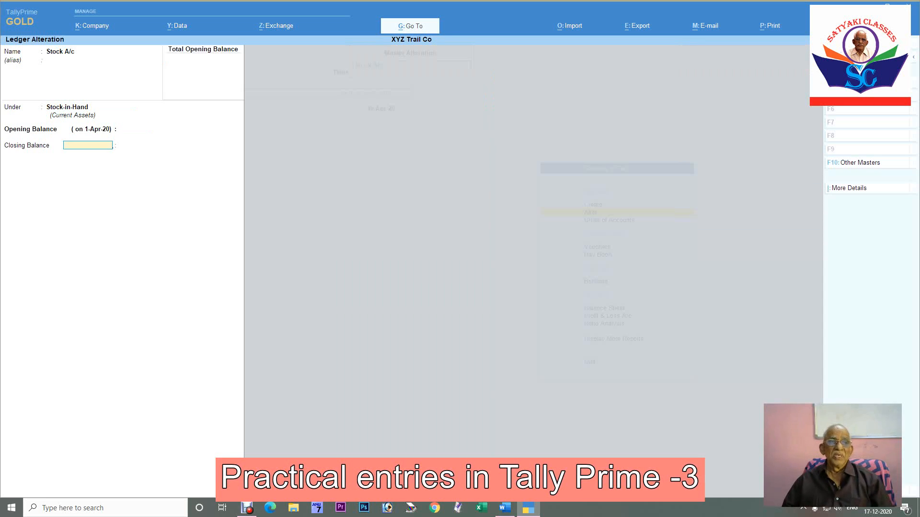
{"action": "type", "text": "30-4"}
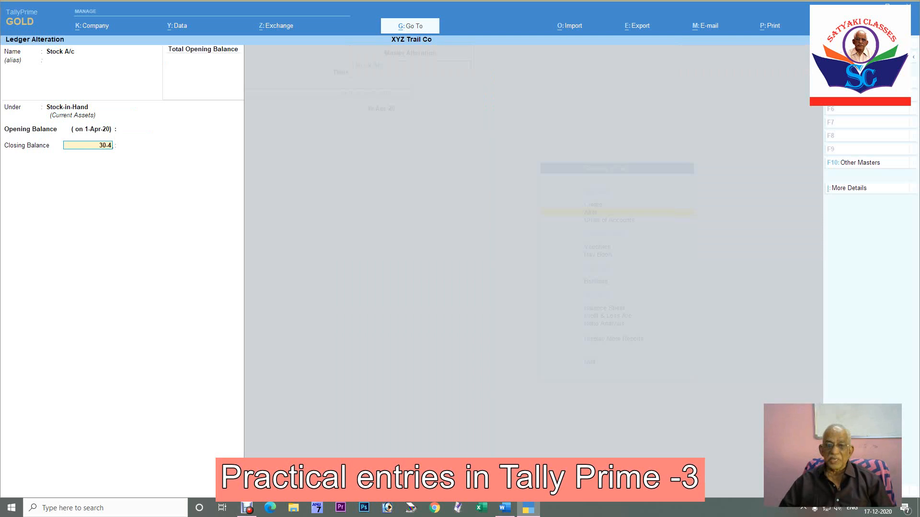
{"action": "key", "text": "Return"}
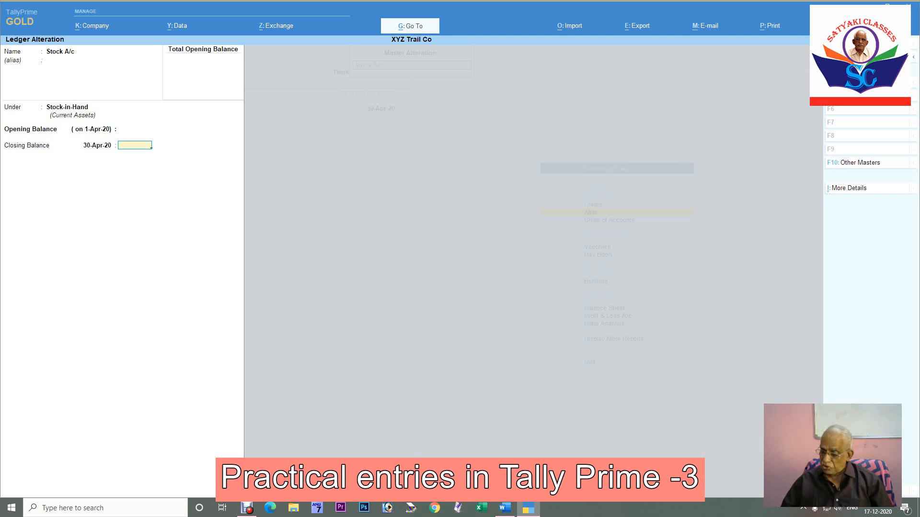
{"action": "type", "text": "2,50,00"}
{"action": "type", "text": "0000"}
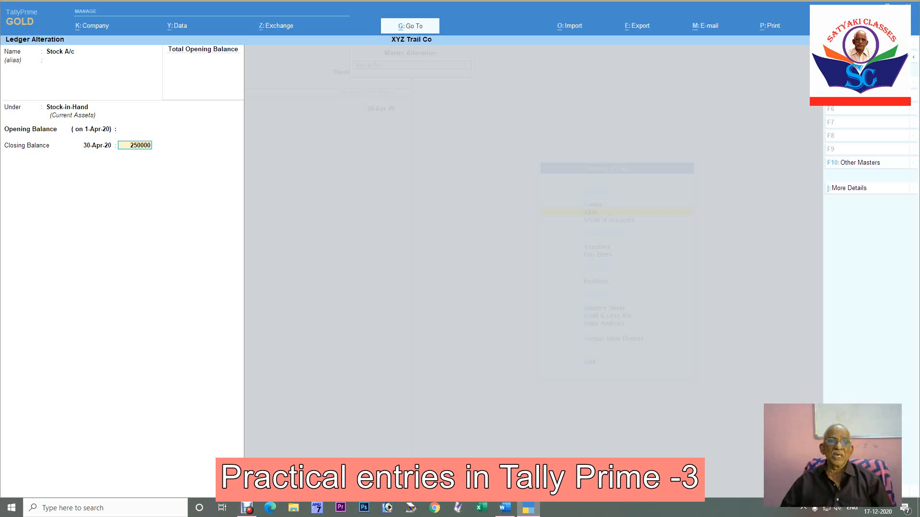
{"action": "key", "text": "Return"}
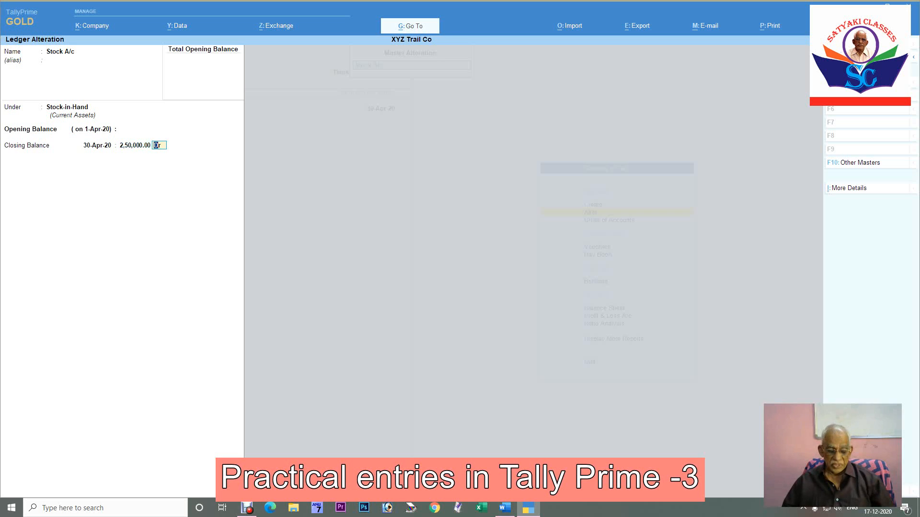
{"action": "key", "text": "Return"}
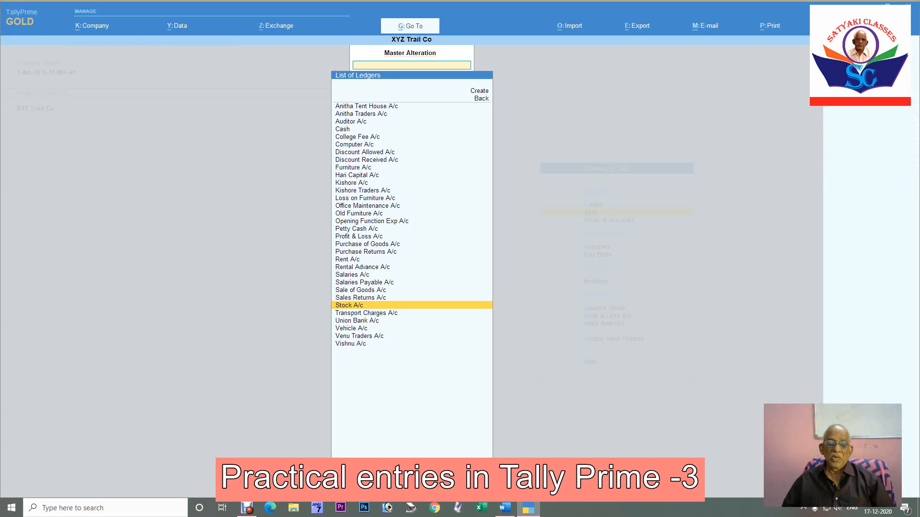
{"action": "key", "text": "Escape"}
{"action": "key", "text": "Escape"}
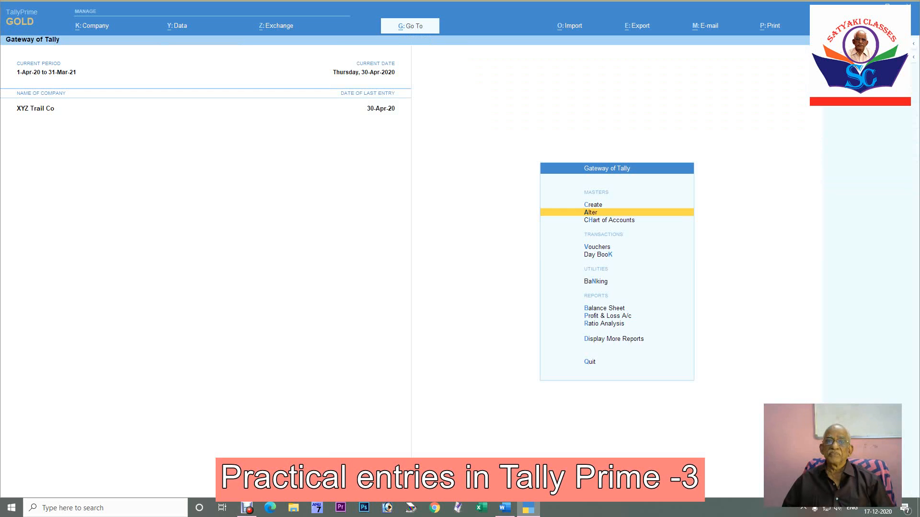
{"action": "key", "text": "Escape"}
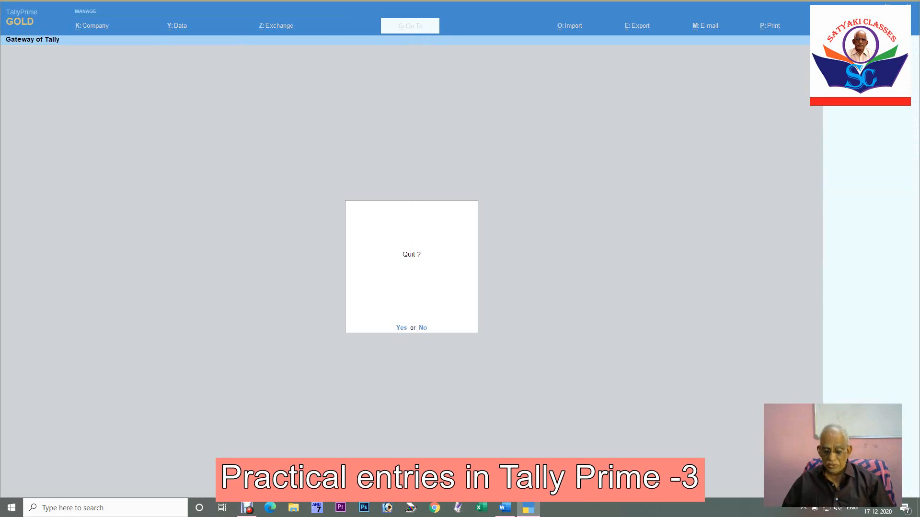
{"action": "key", "text": "n"}
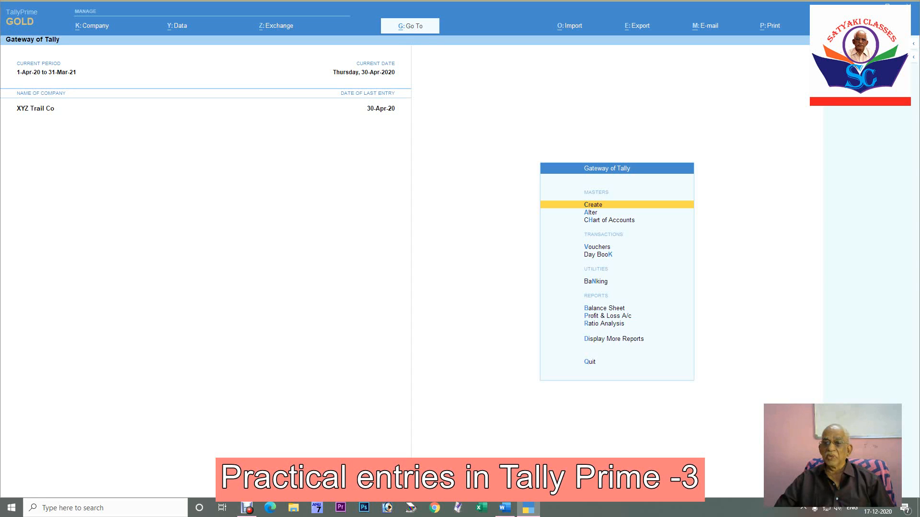
- Examine the detailed Balance Sheet, then the Profit & Loss A/c, for the closing stock value
{"action": "key", "text": "b"}
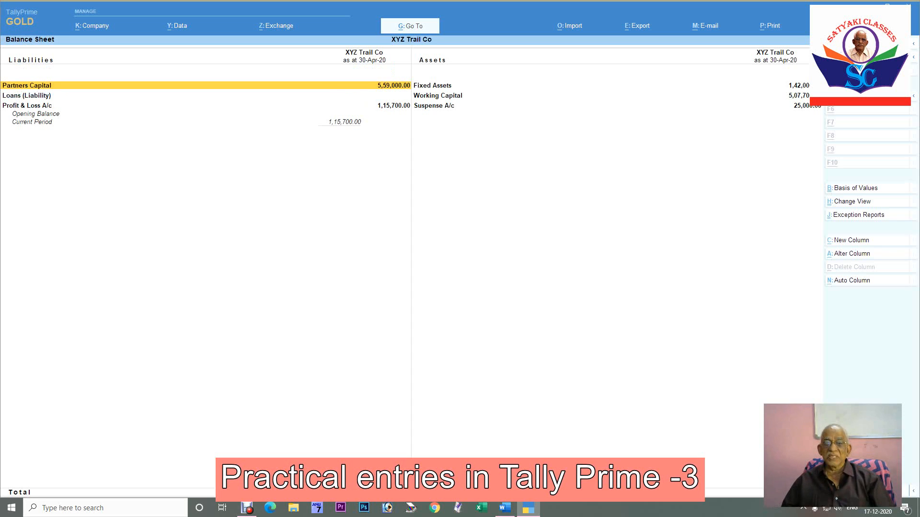
{"action": "key", "text": "alt+F5"}
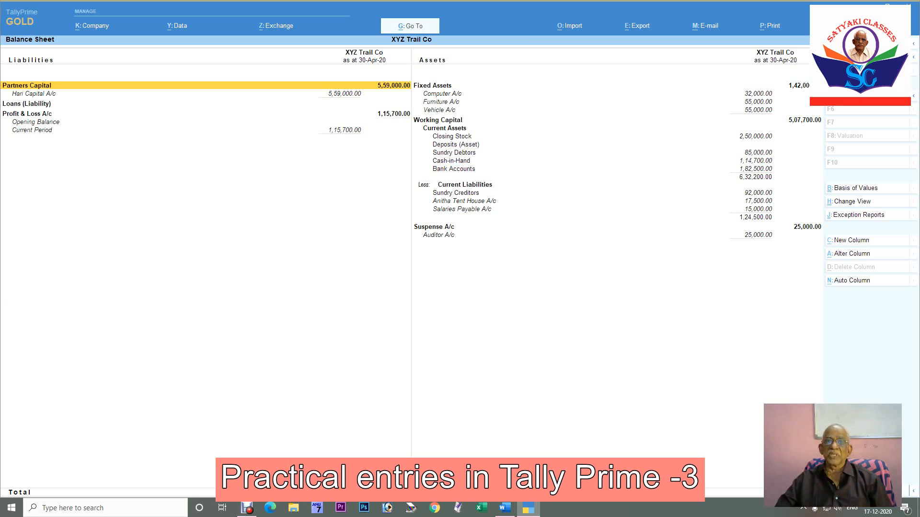
{"action": "key", "text": "alt+g"}
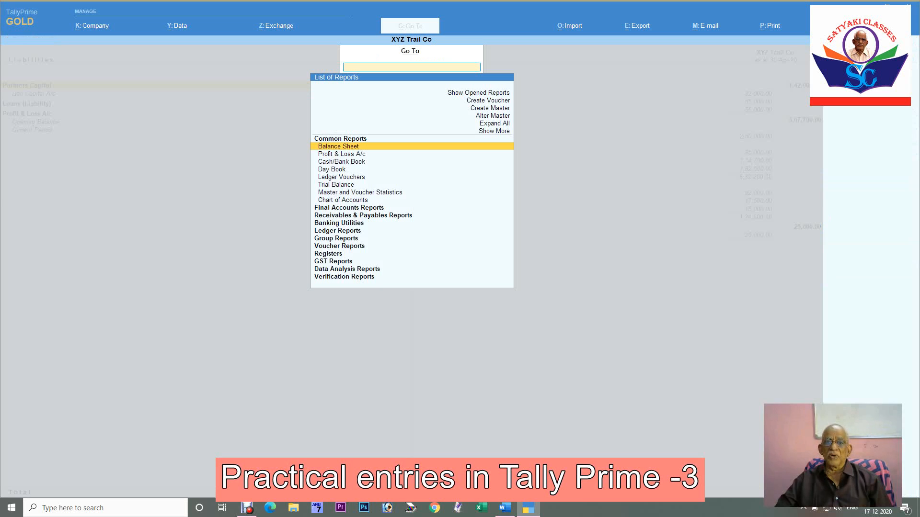
{"action": "key", "text": "Down"}
{"action": "key", "text": "Return"}
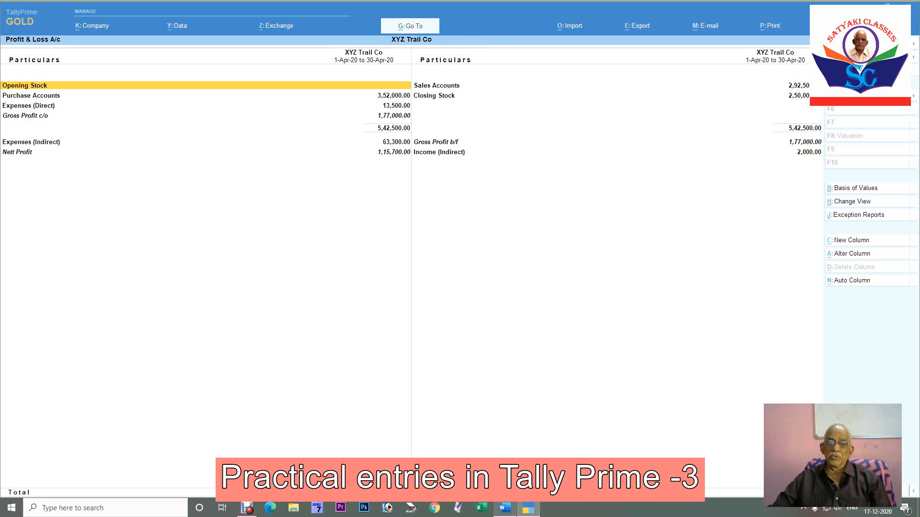
- Switch to the illustration in Word and add a line beginning "30-4-20 auditor su" below the closing stock entry
{"action": "left_click", "coordinate": [506, 507]}
{"action": "scroll", "coordinate": [460, 225], "scroll_direction": "down", "scroll_amount": 2}
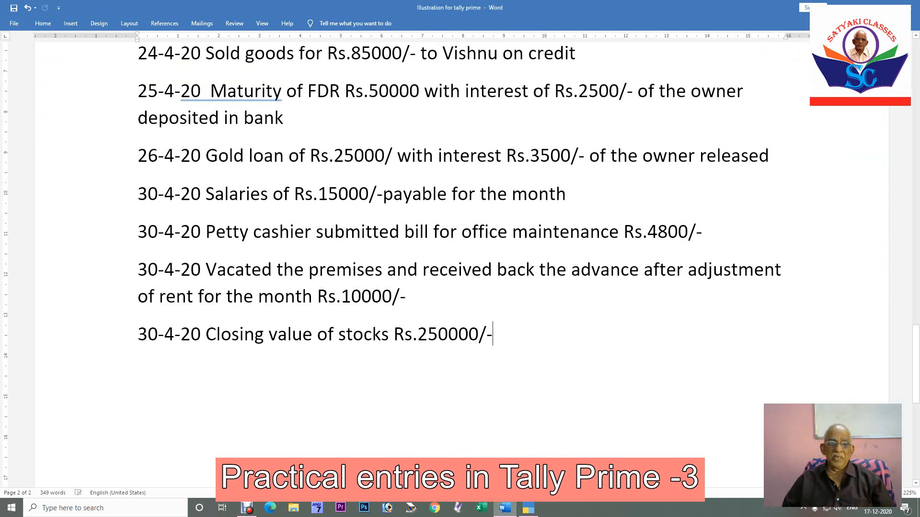
{"action": "key", "text": "Return"}
{"action": "type", "text": "30-4-20"}
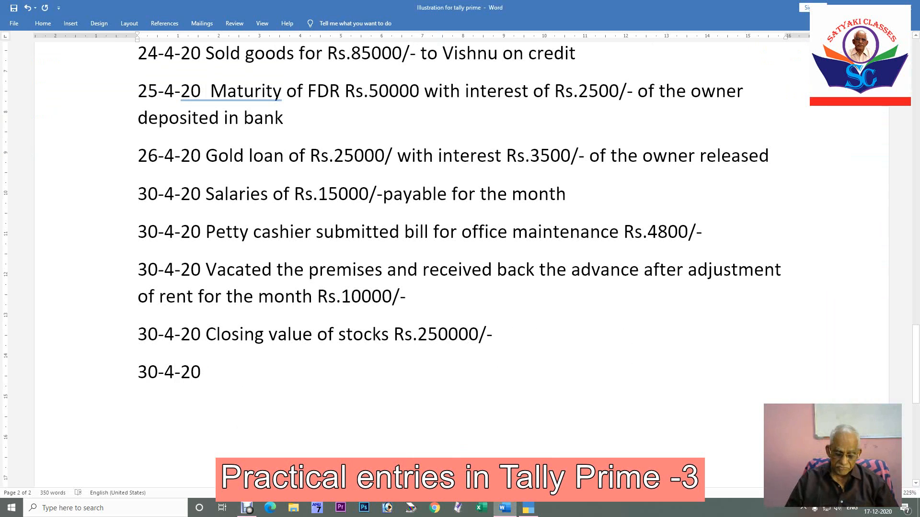
{"action": "type", "text": " auditor "}
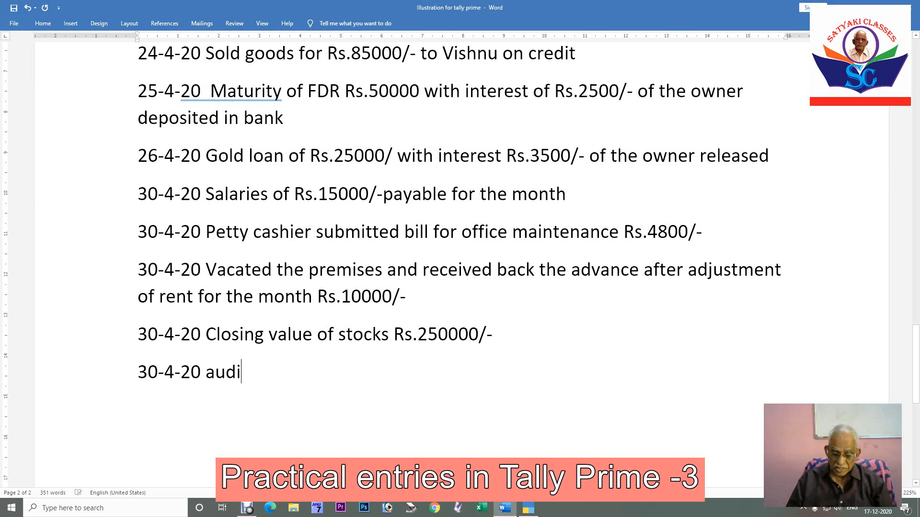
{"action": "type", "text": "submi"}
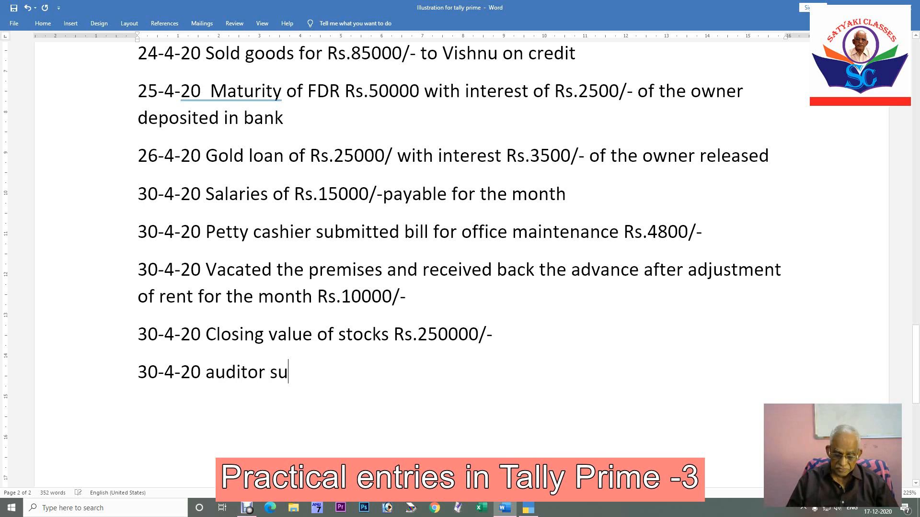